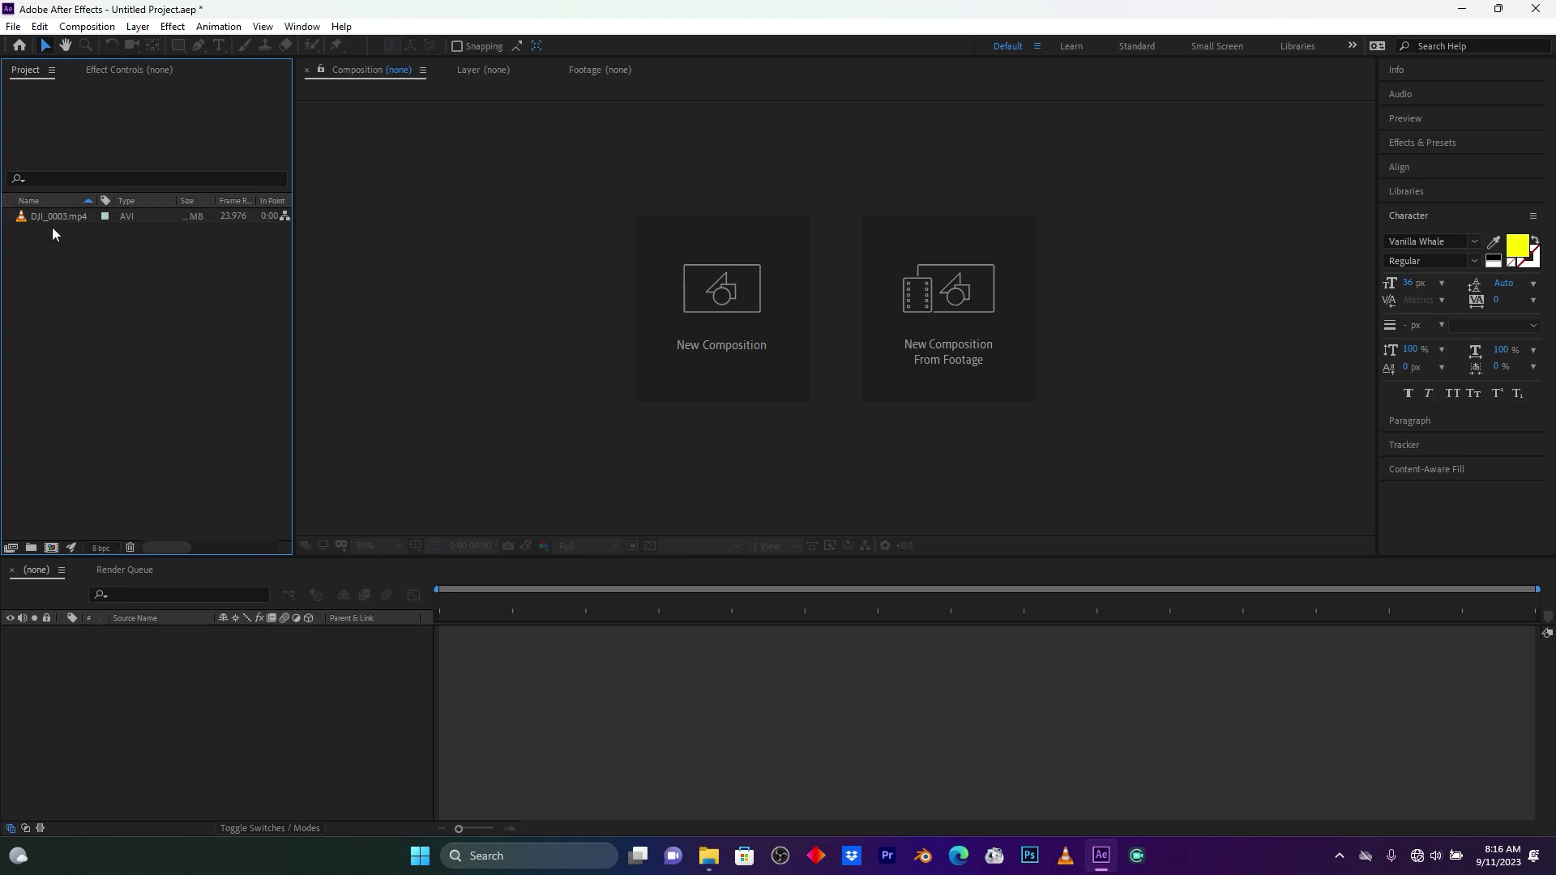
- Create a new DJI_0003 composition from the DJI_0003.mp4 drone footage
left_click(54, 219)
right_click(55, 219)
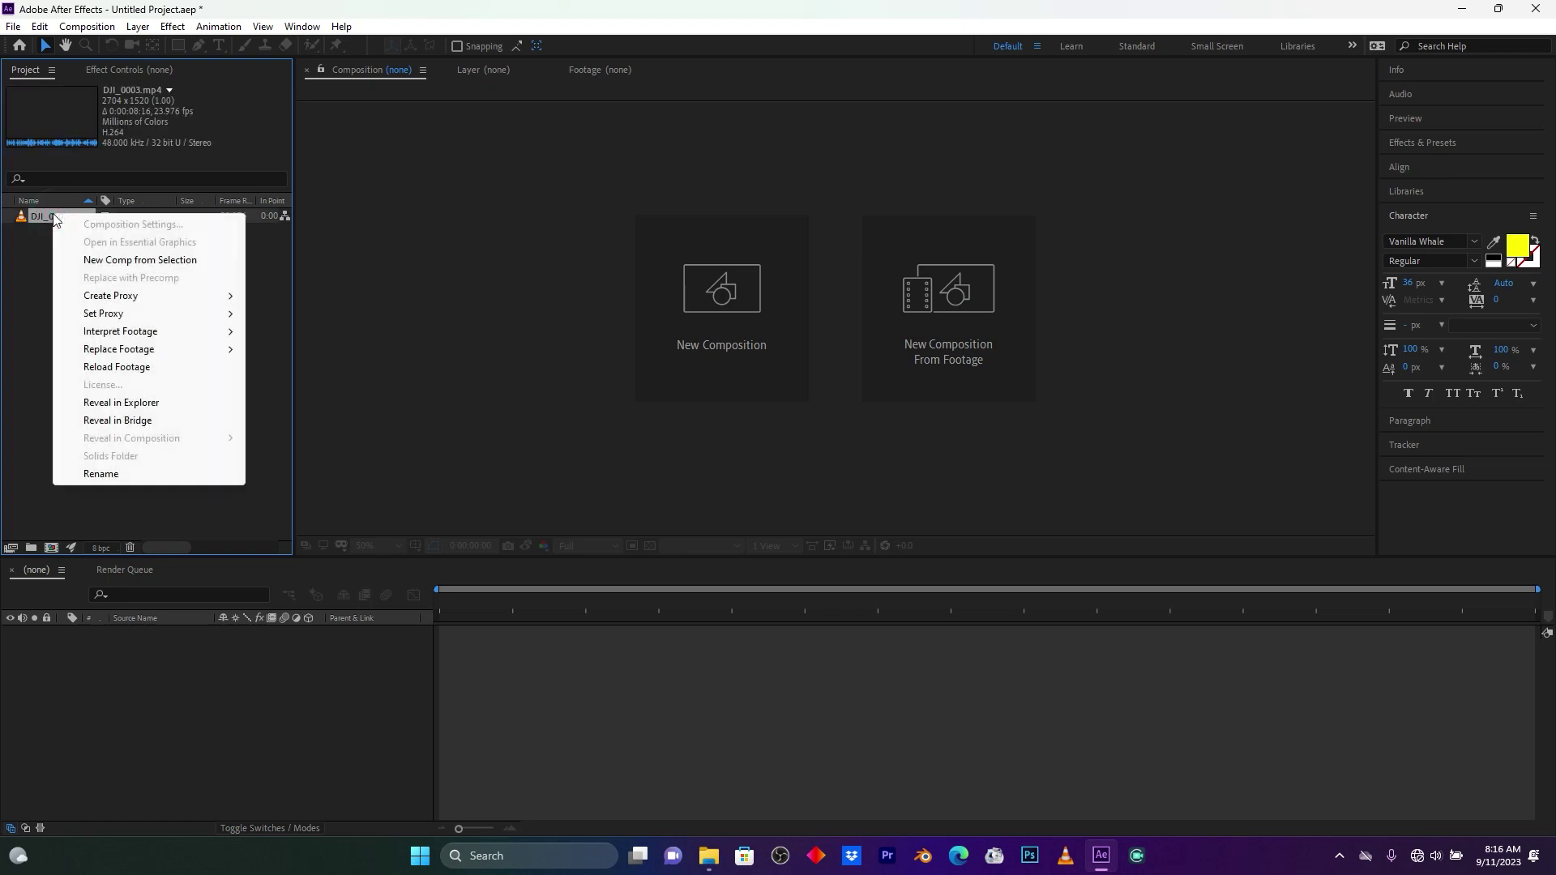
left_click(122, 260)
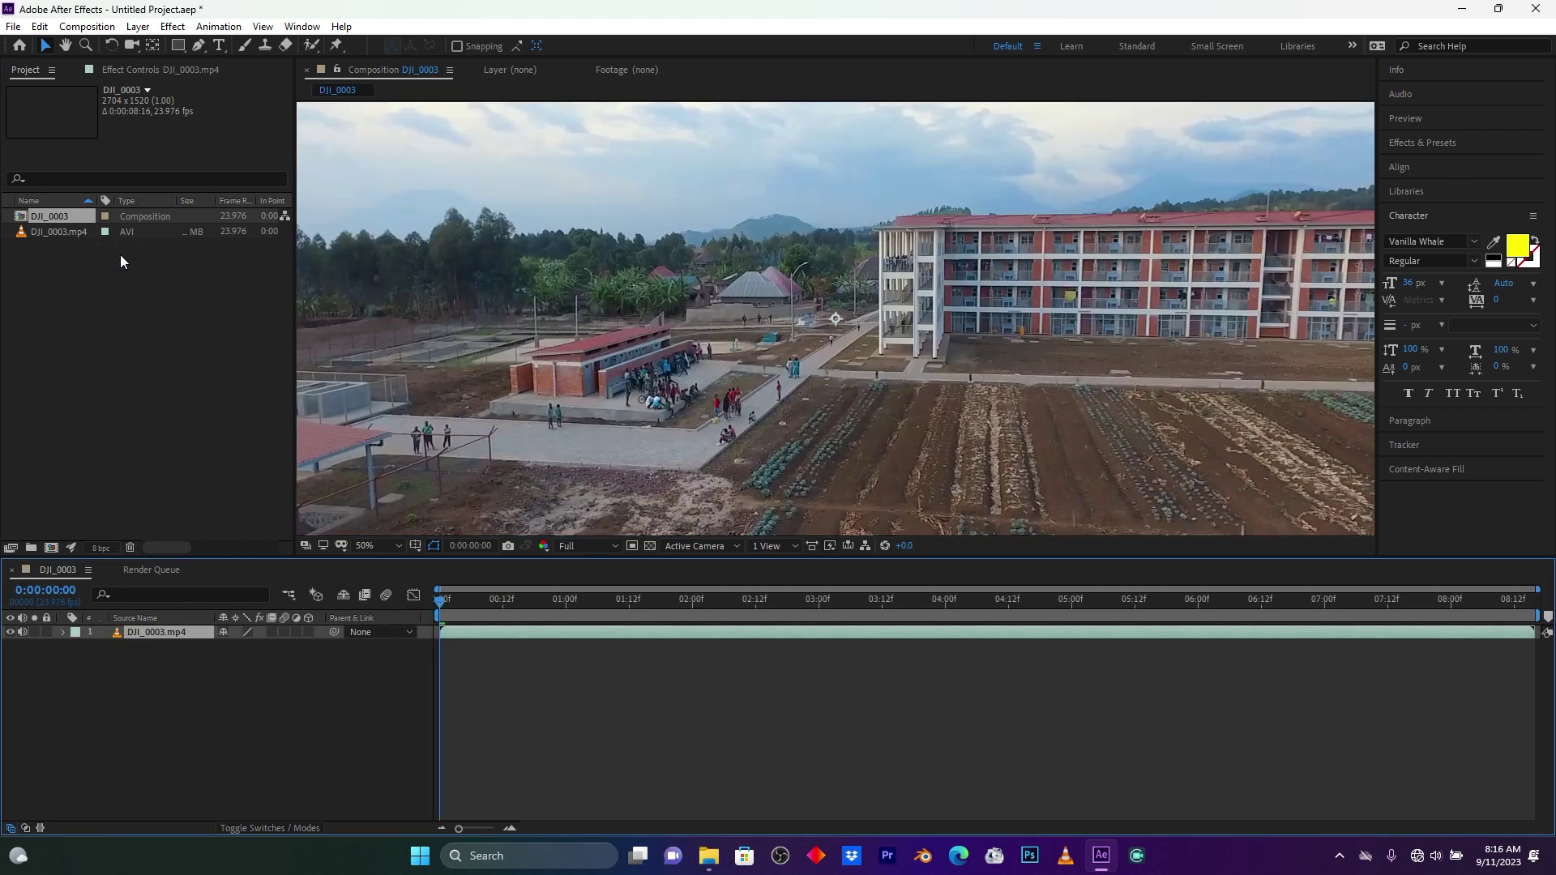
- Preview the drone footage, switching the viewer zoom between 25% and 50%
key("space")
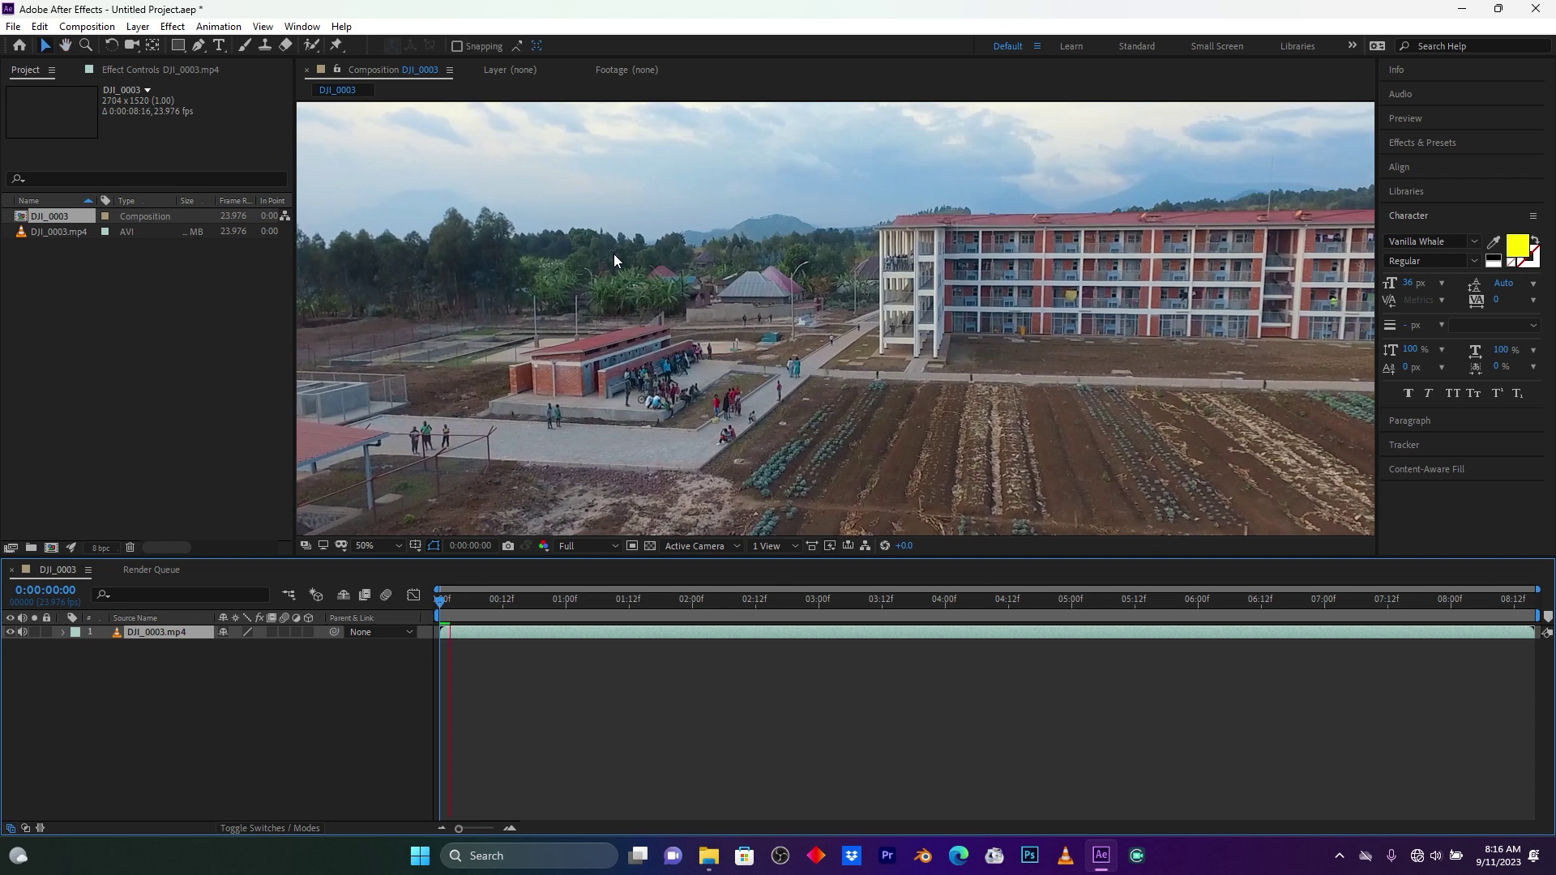
key("comma")
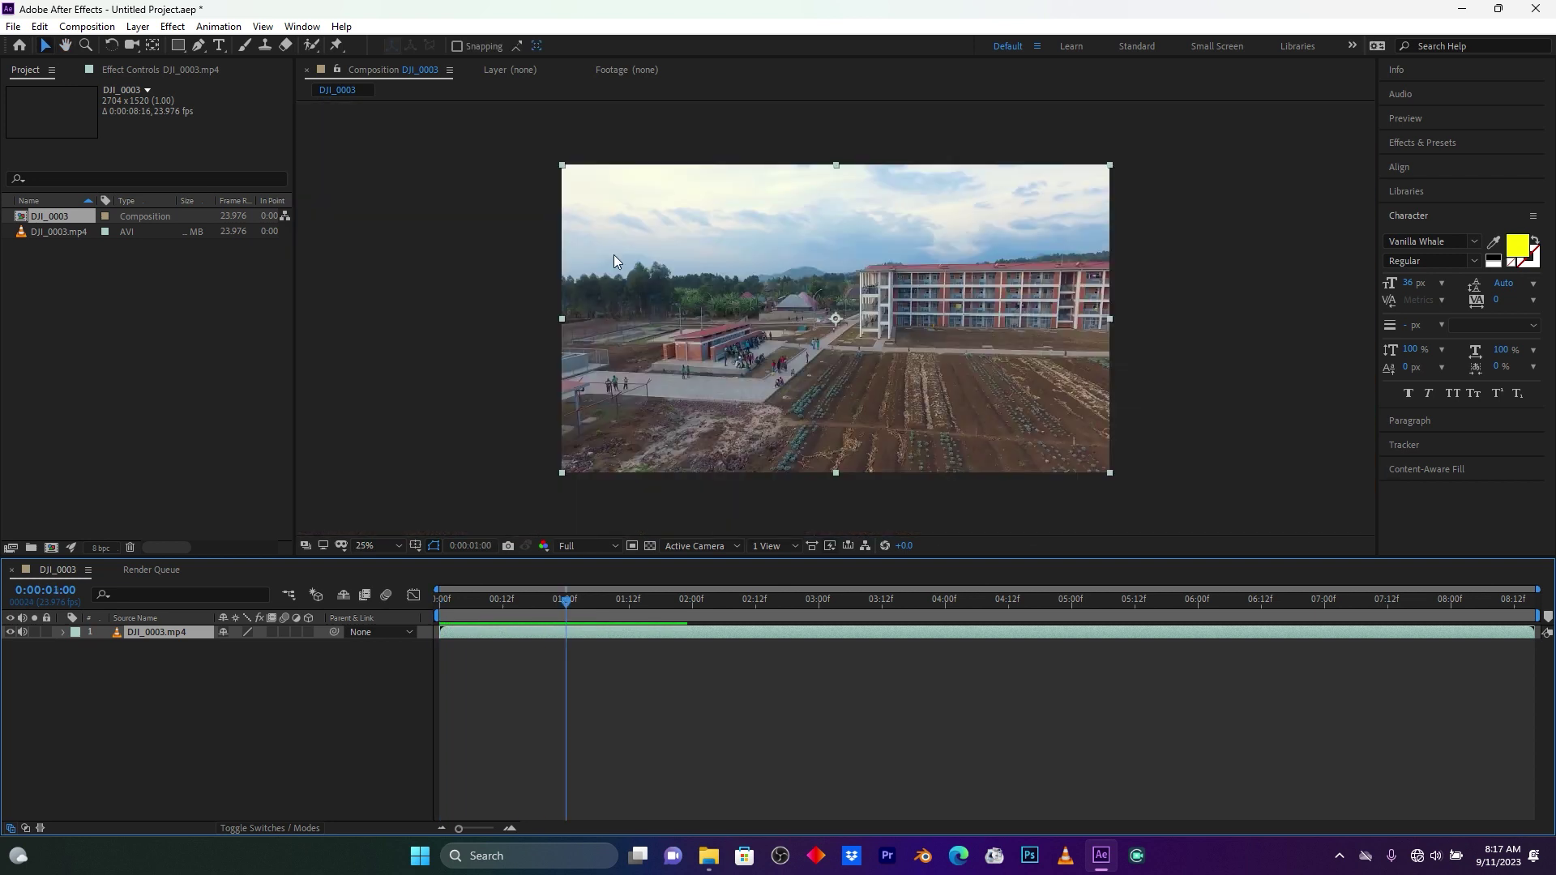
key("period")
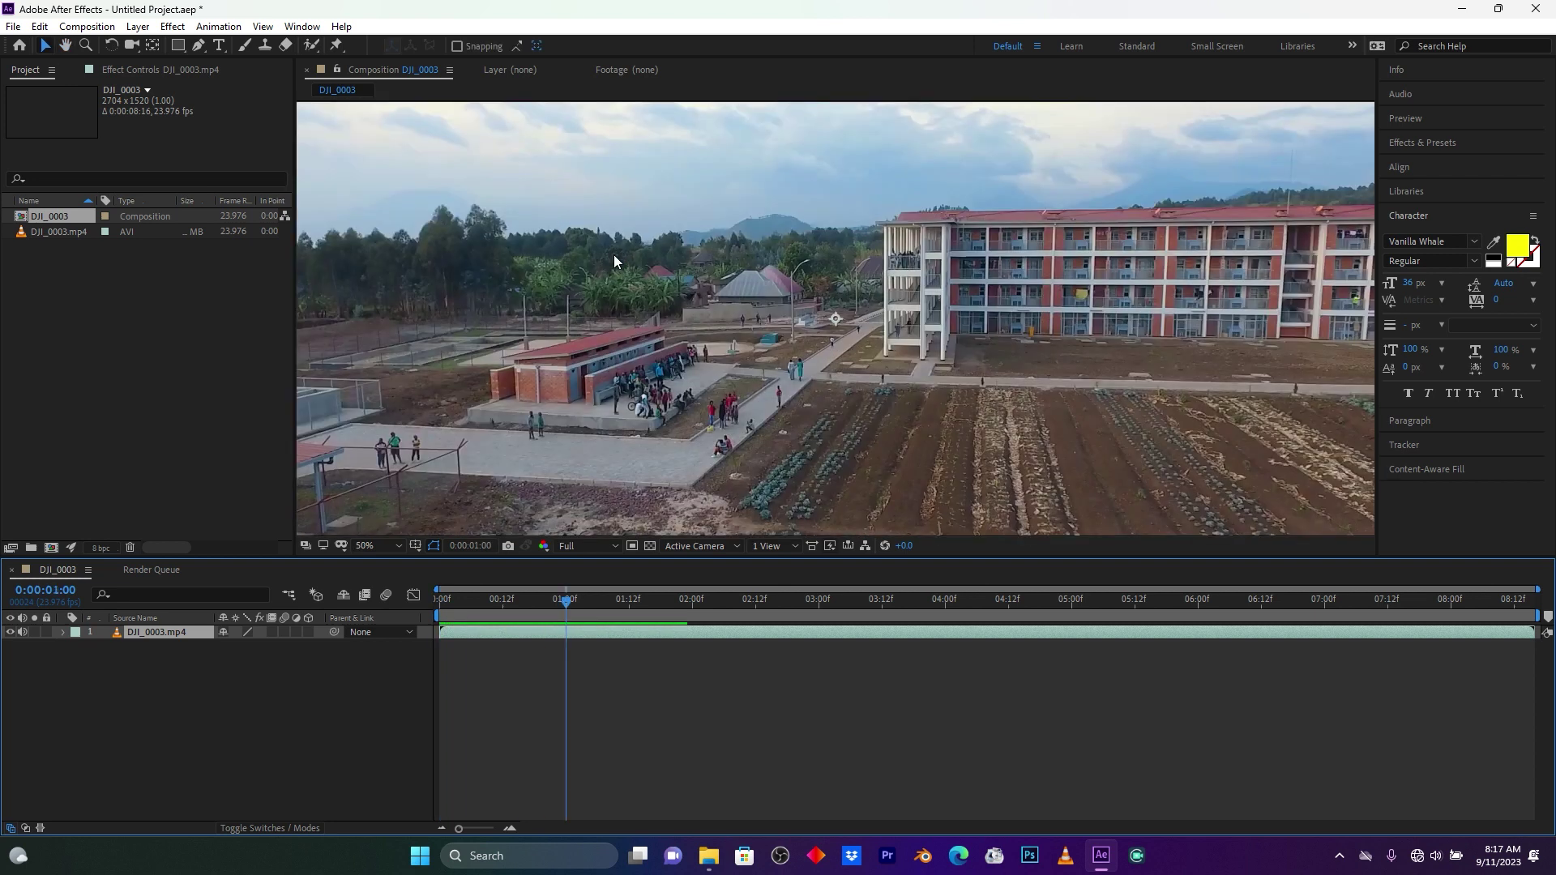
key("comma")
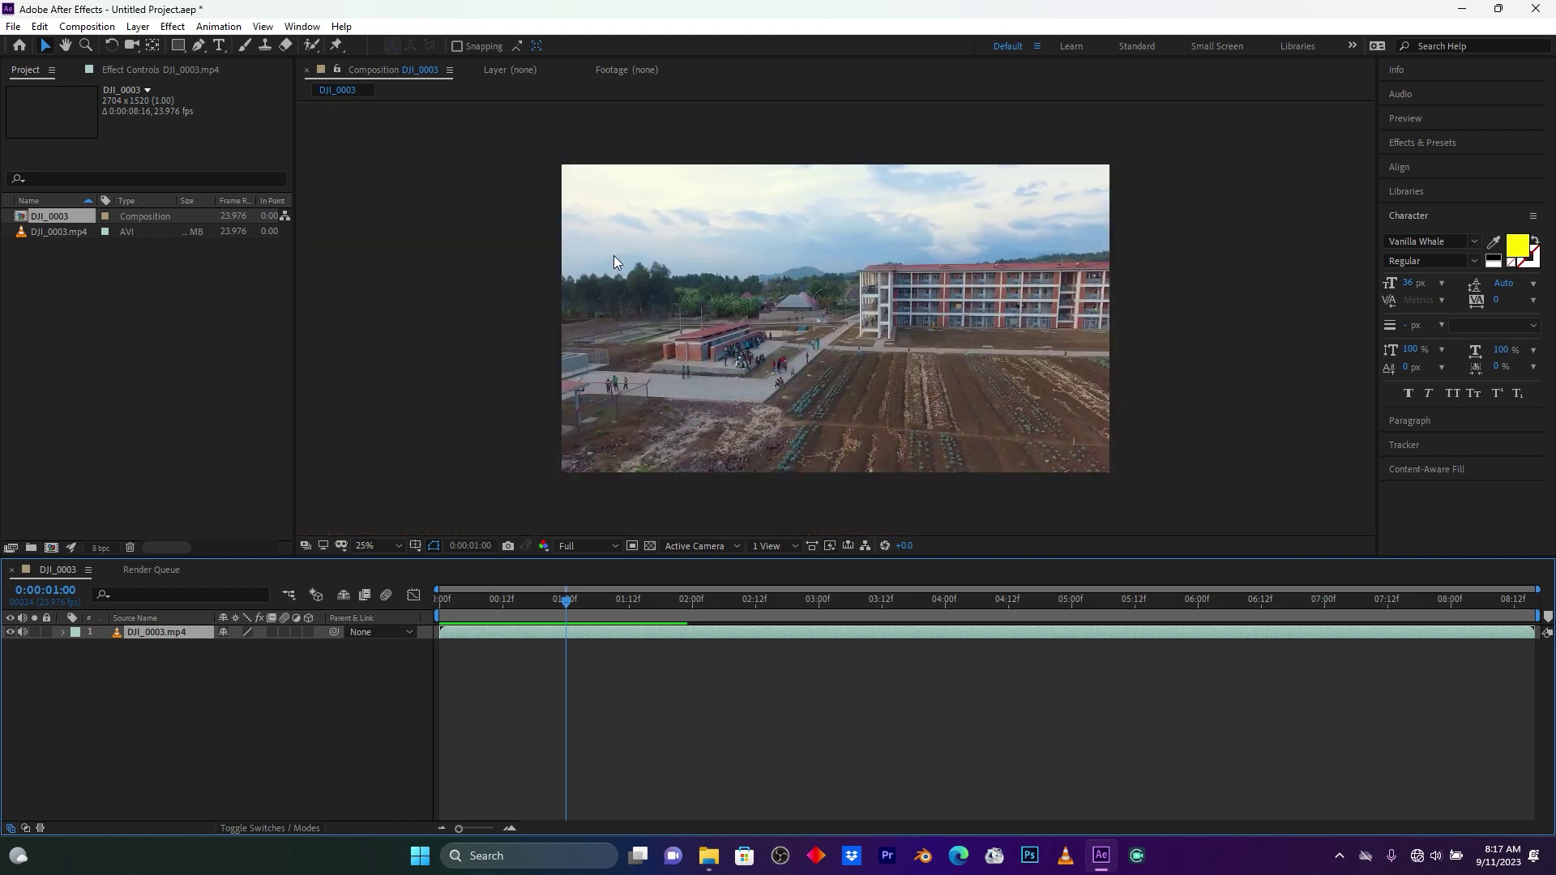
key("space")
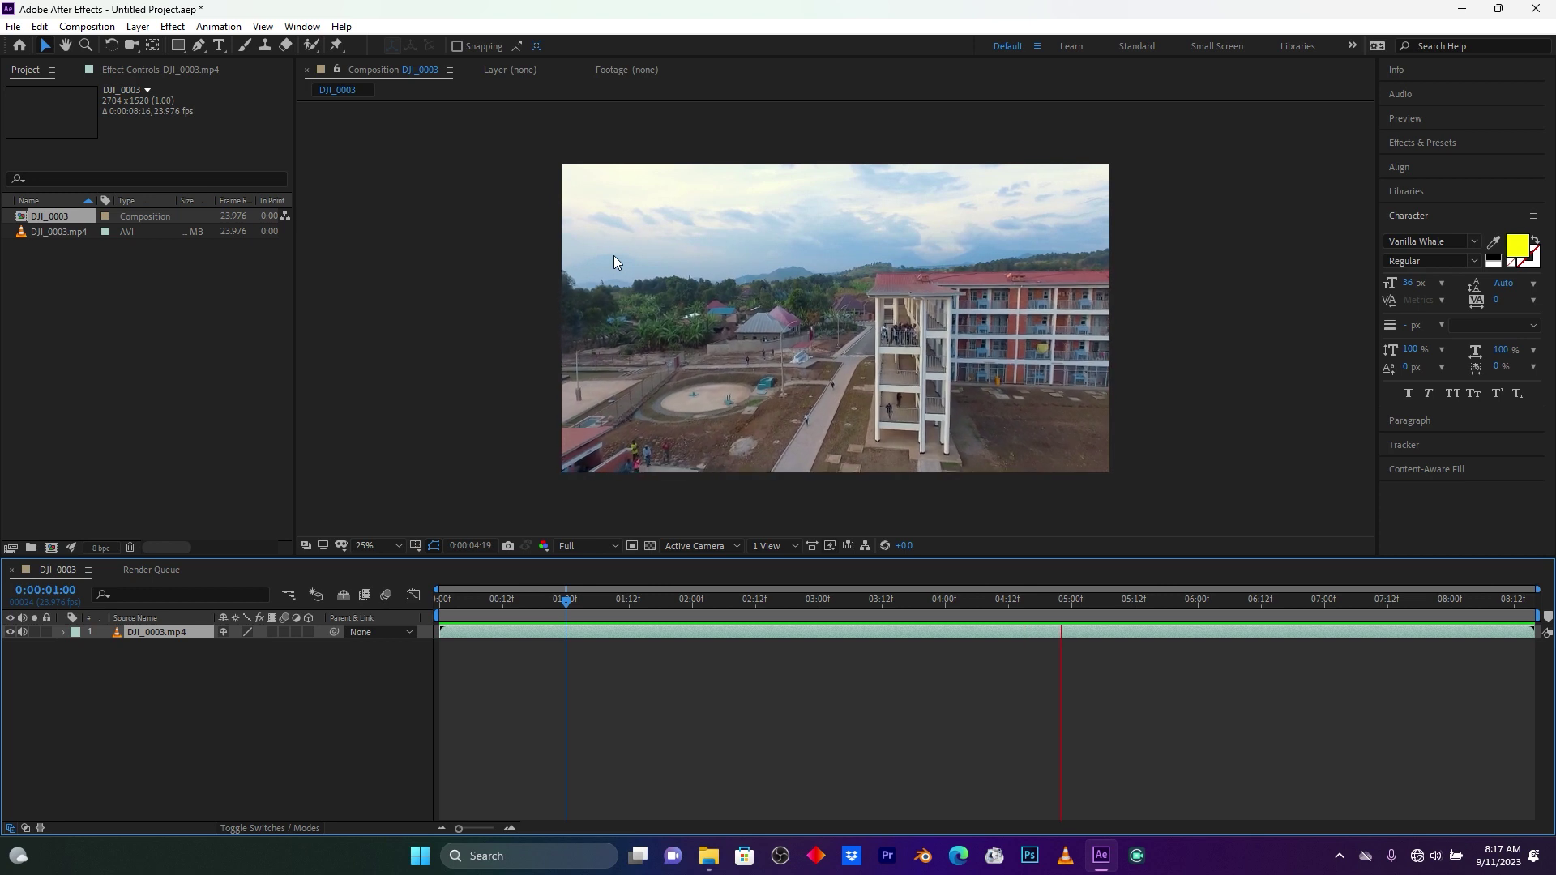
key("space")
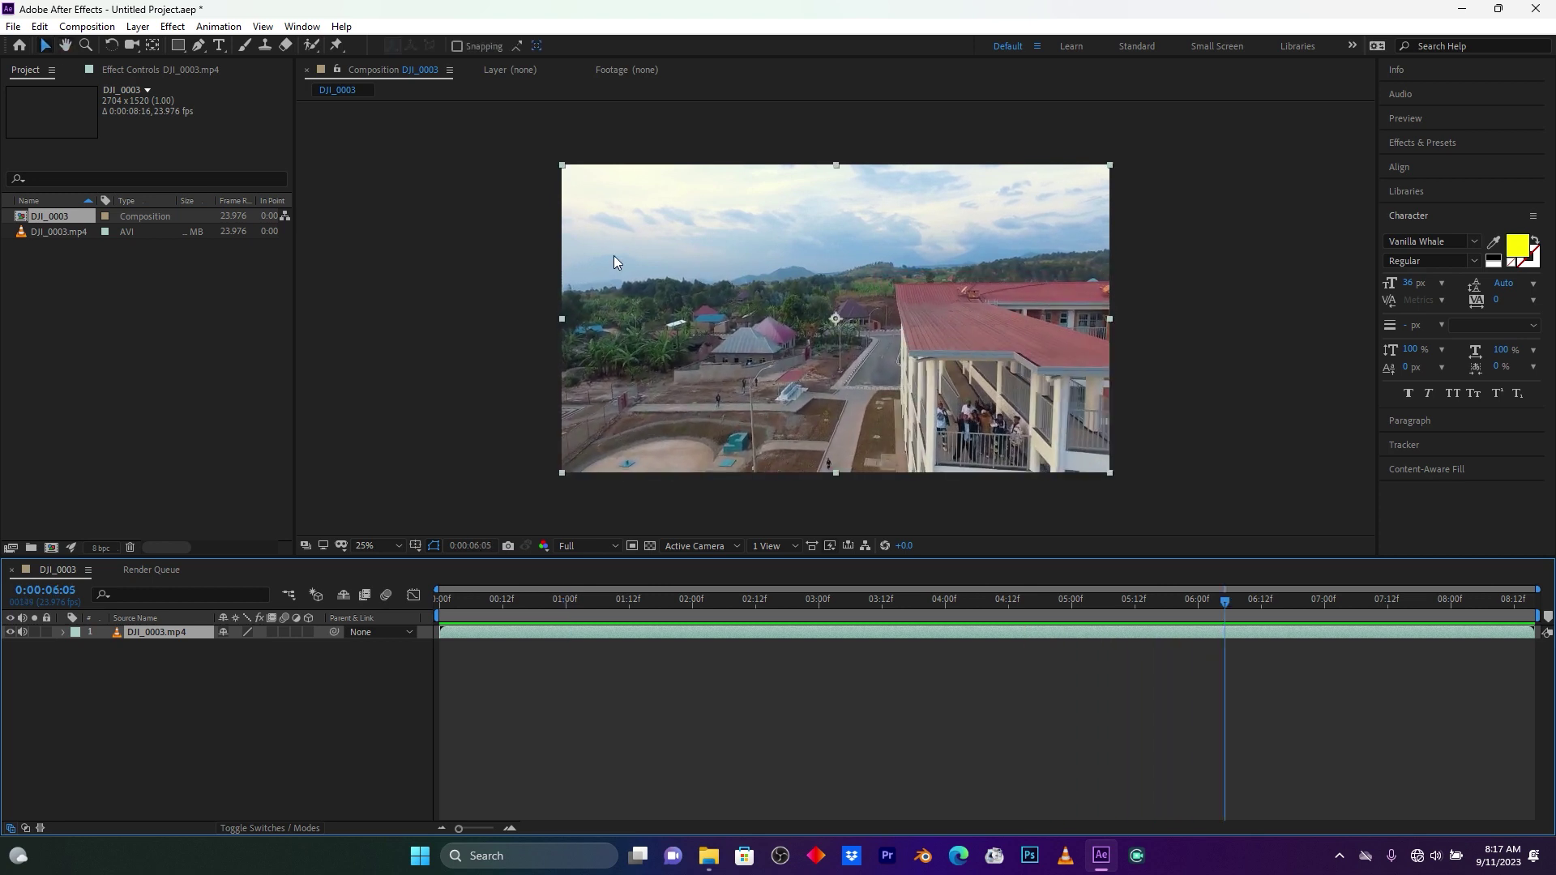
- Set the composition's 3D renderer to CINEMA 4D, lower its quality from 25 to 1, and apply
left_click(91, 571)
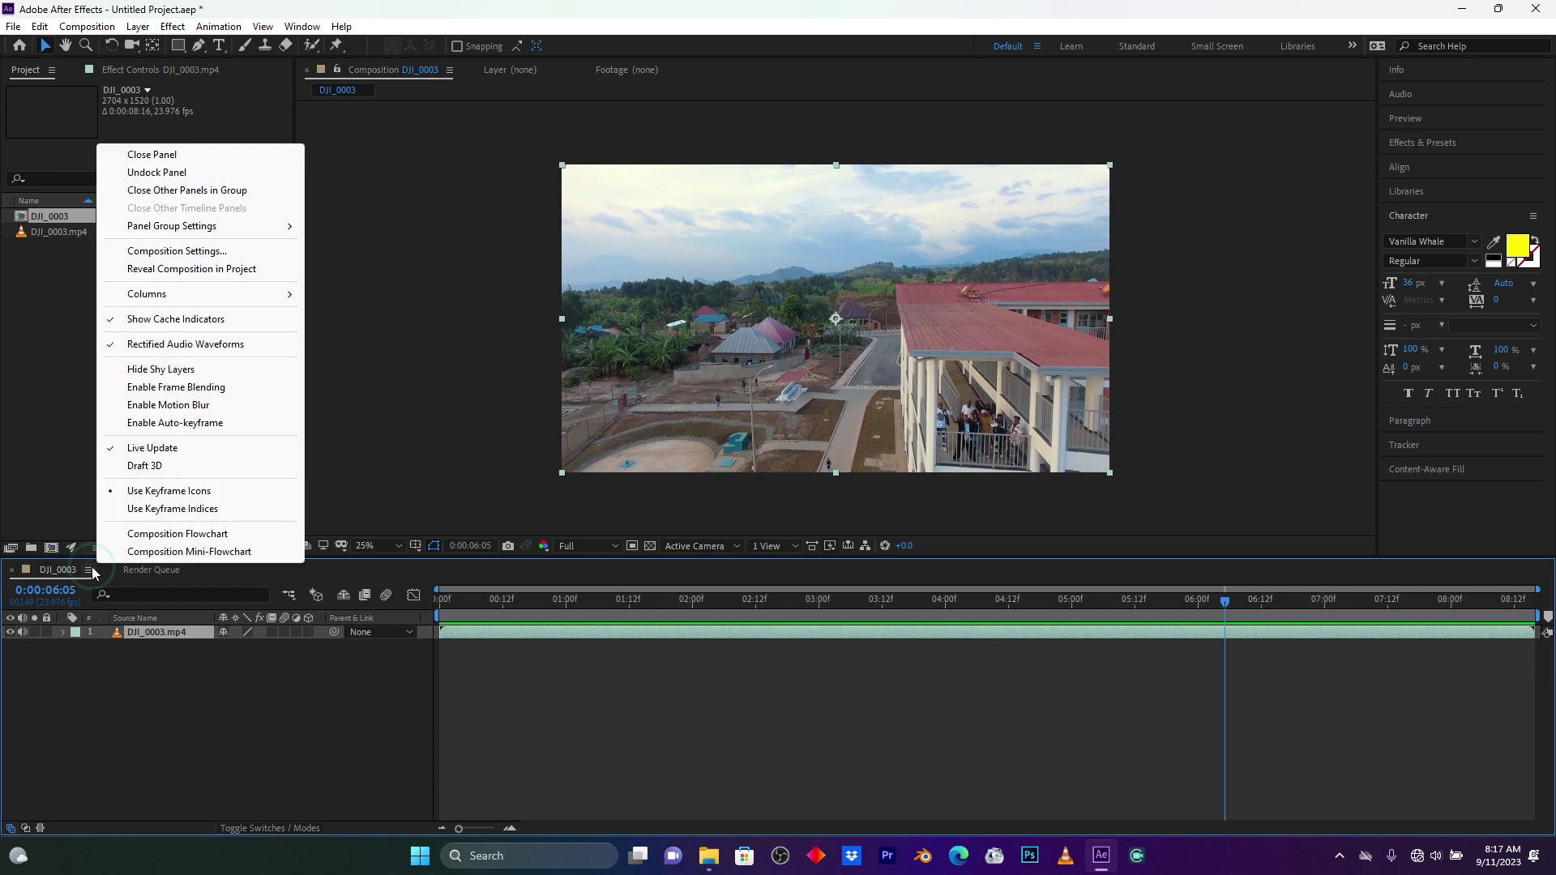
left_click(178, 251)
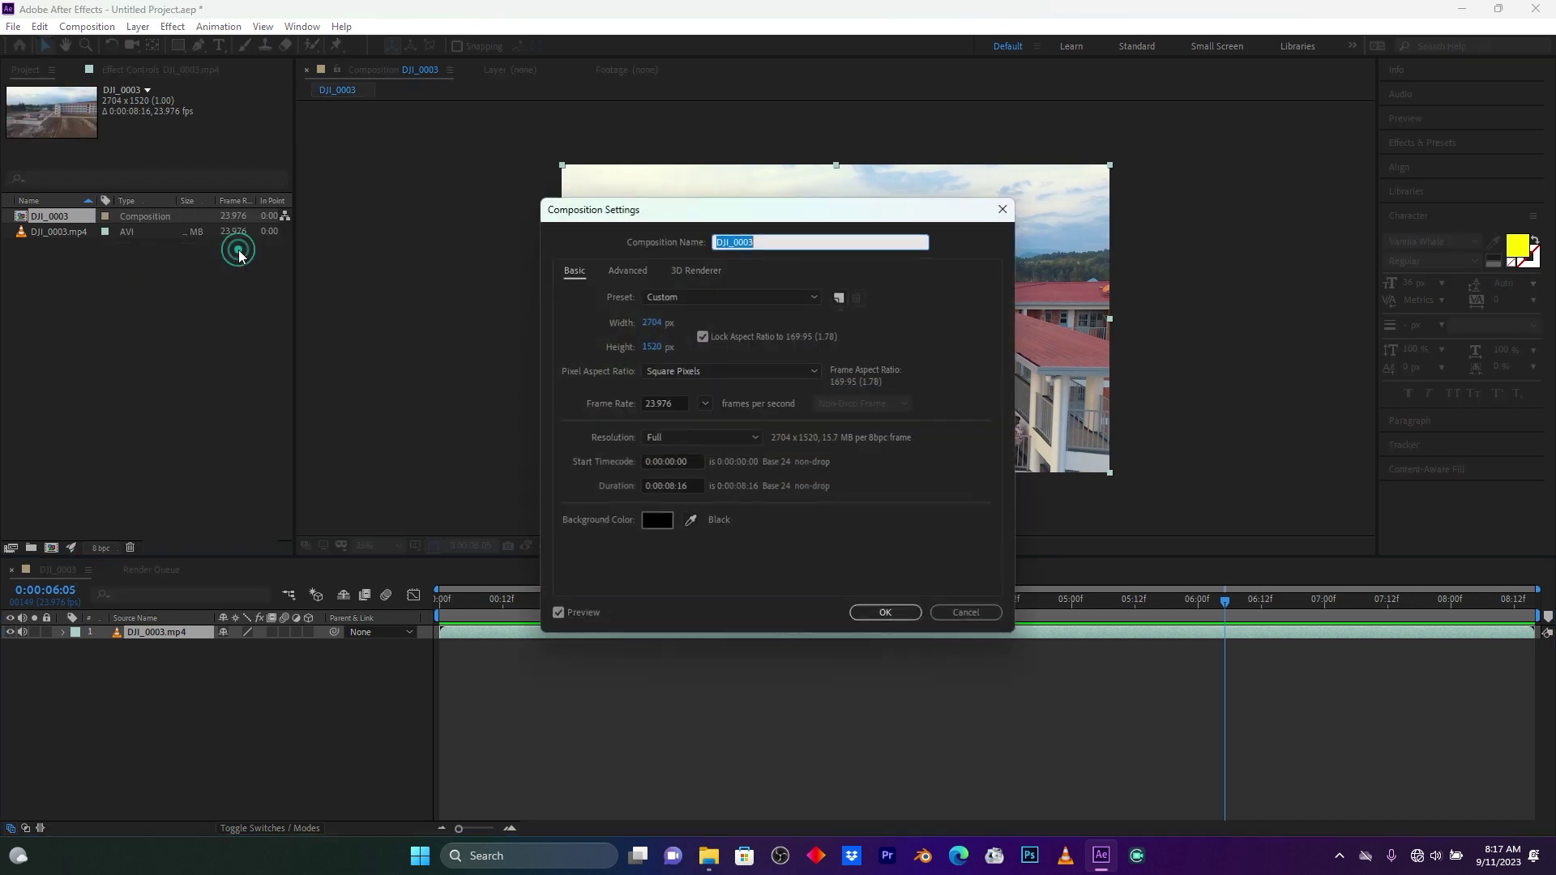
left_click(697, 269)
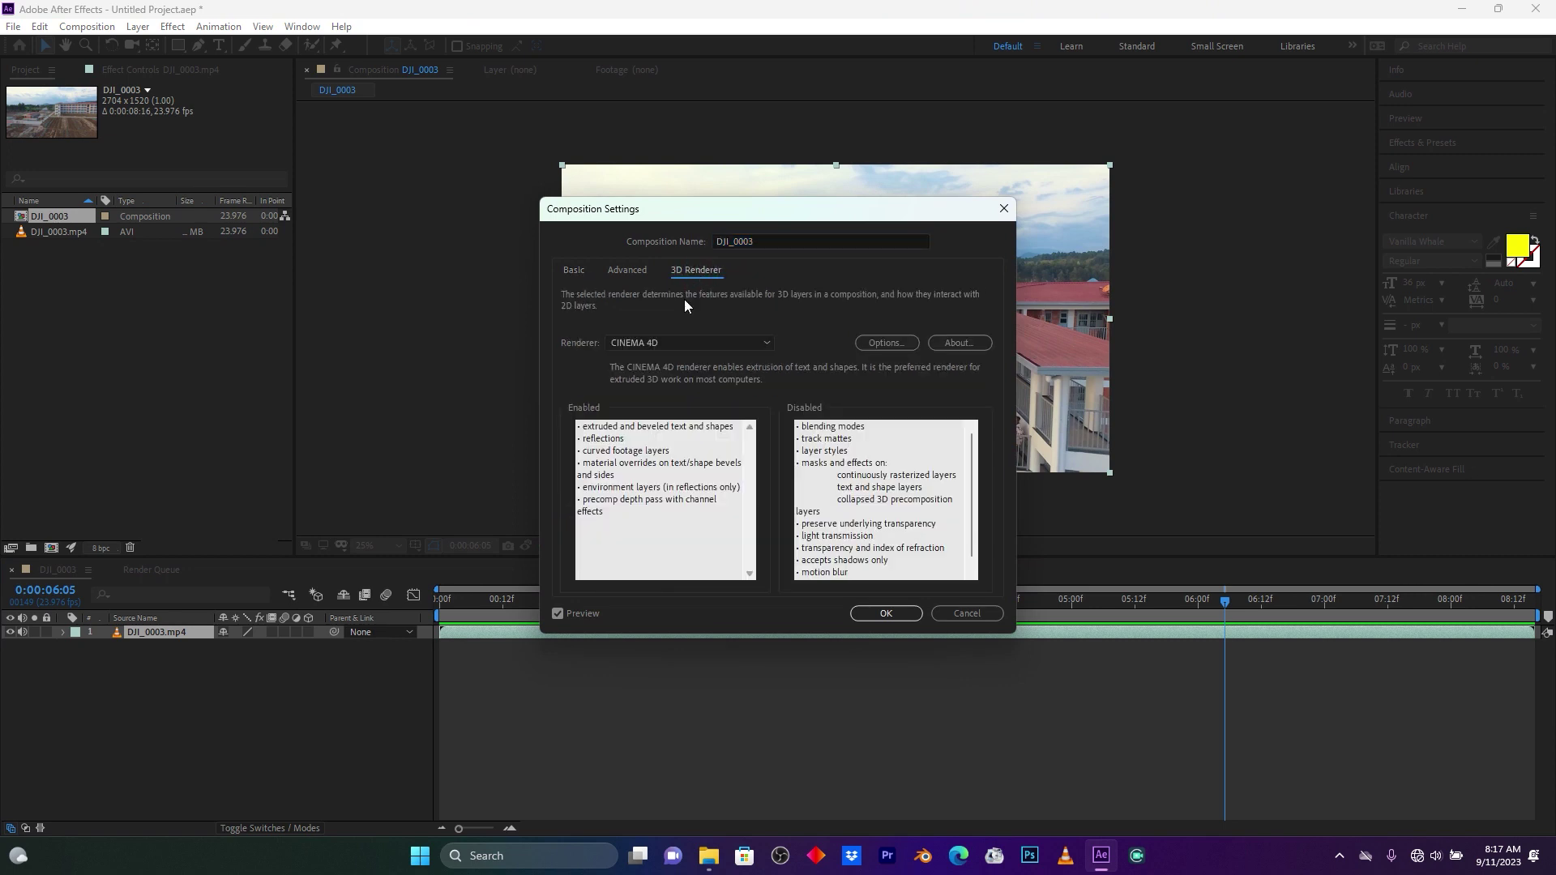
left_click(670, 341)
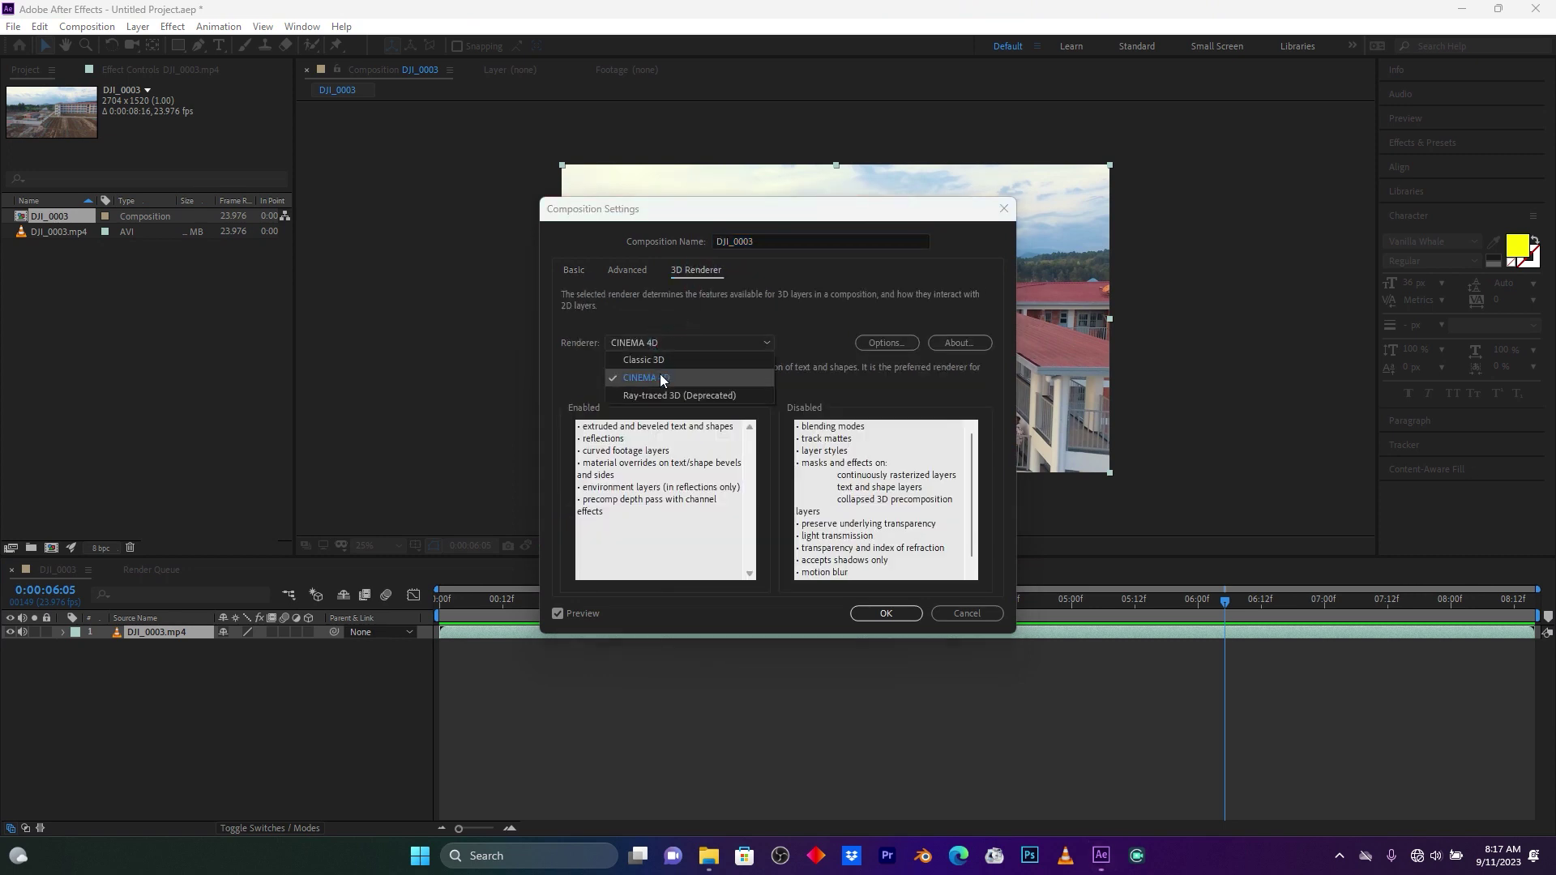
left_click(662, 379)
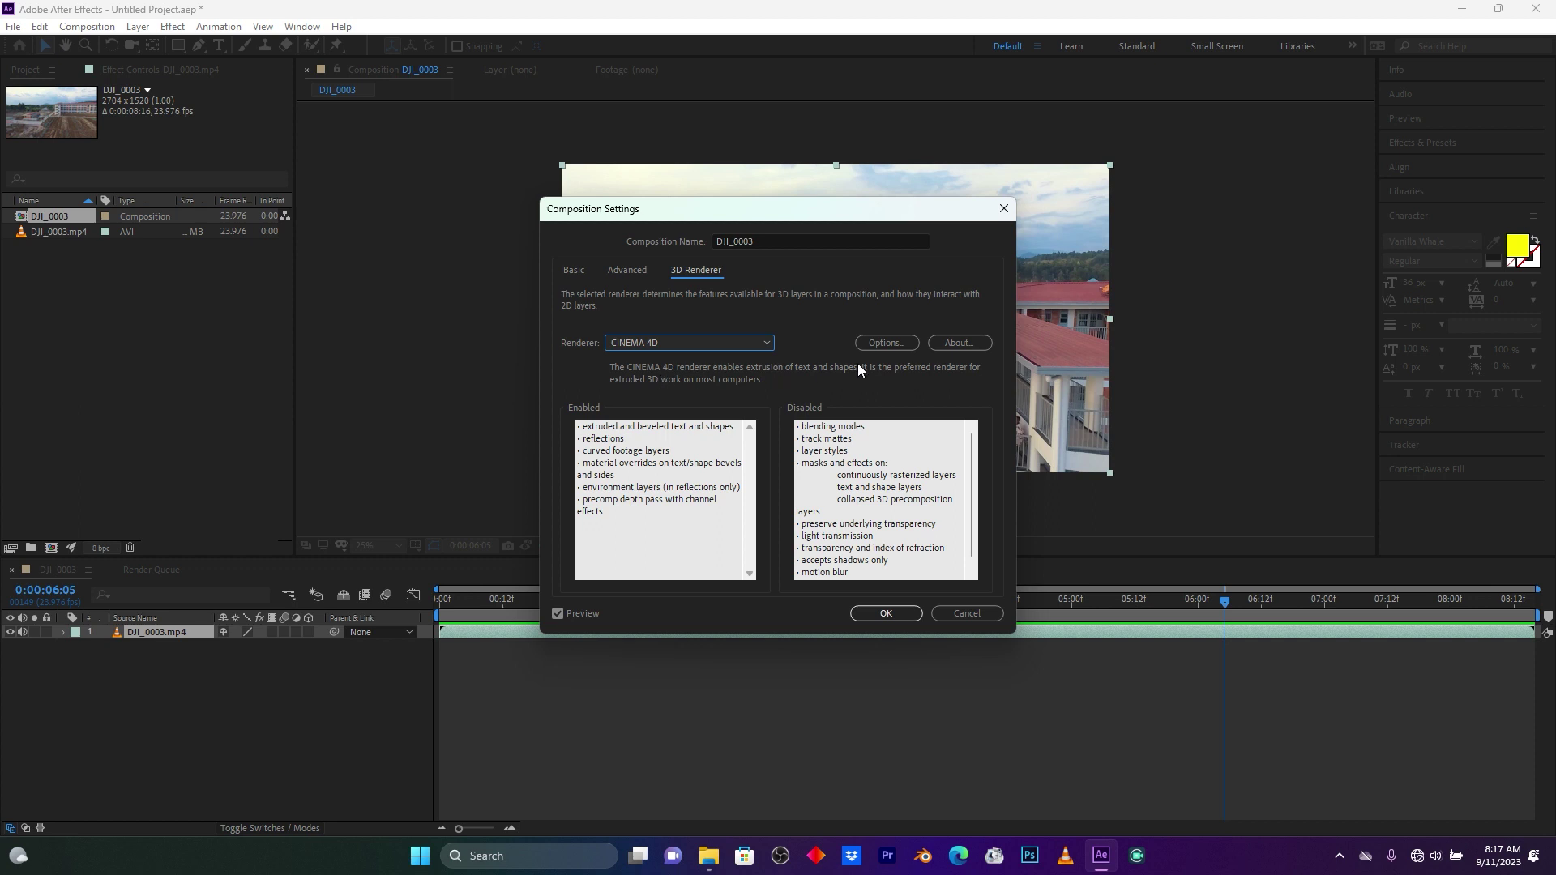
left_click(888, 341)
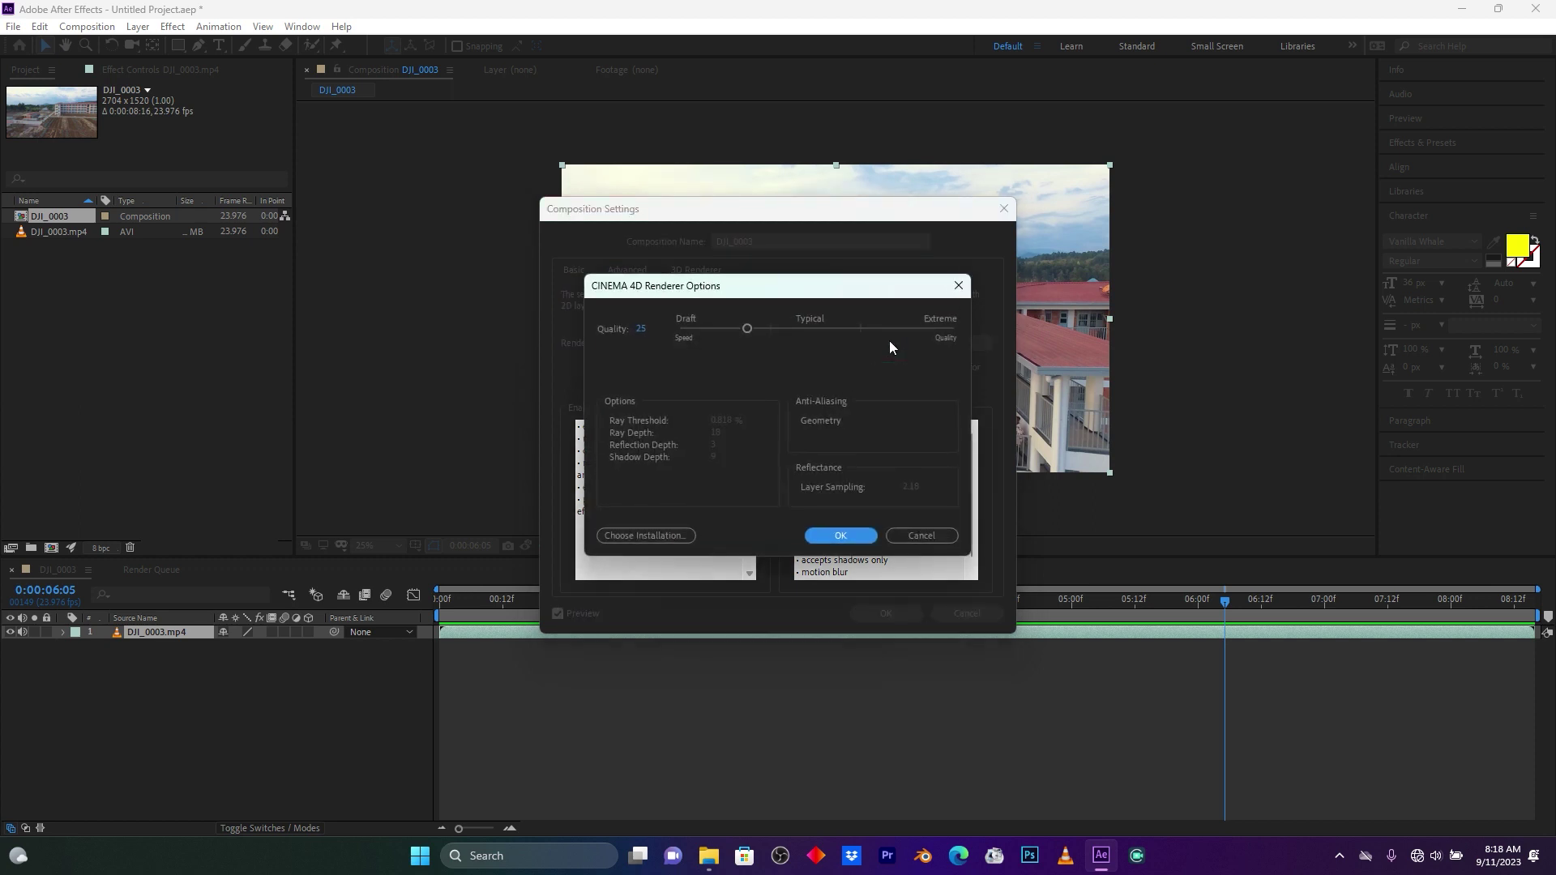
left_click_drag(749, 326, 683, 330)
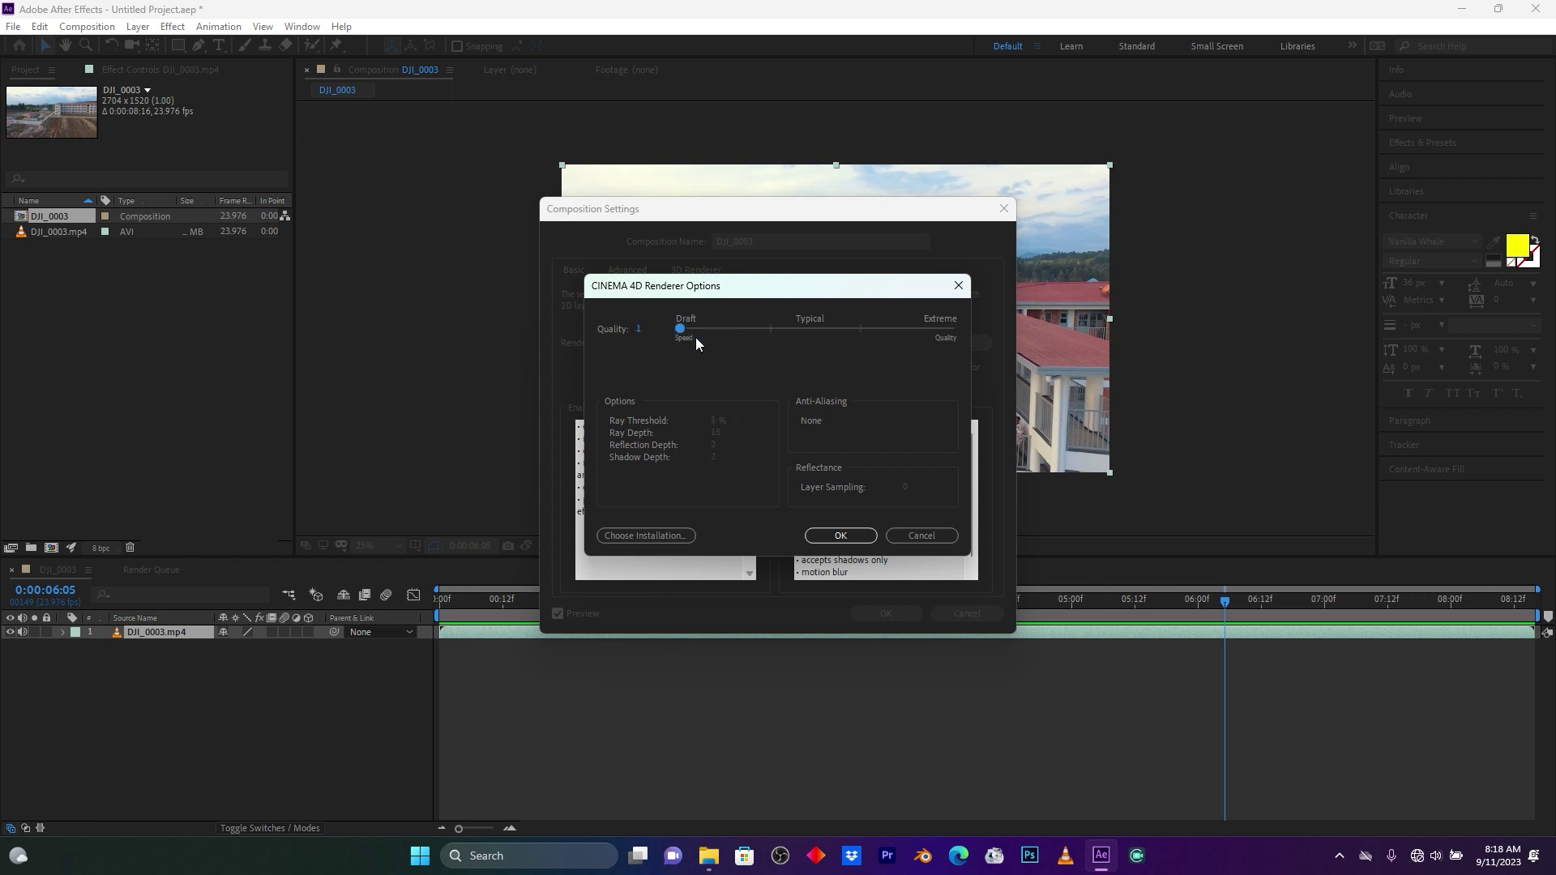
left_click(841, 535)
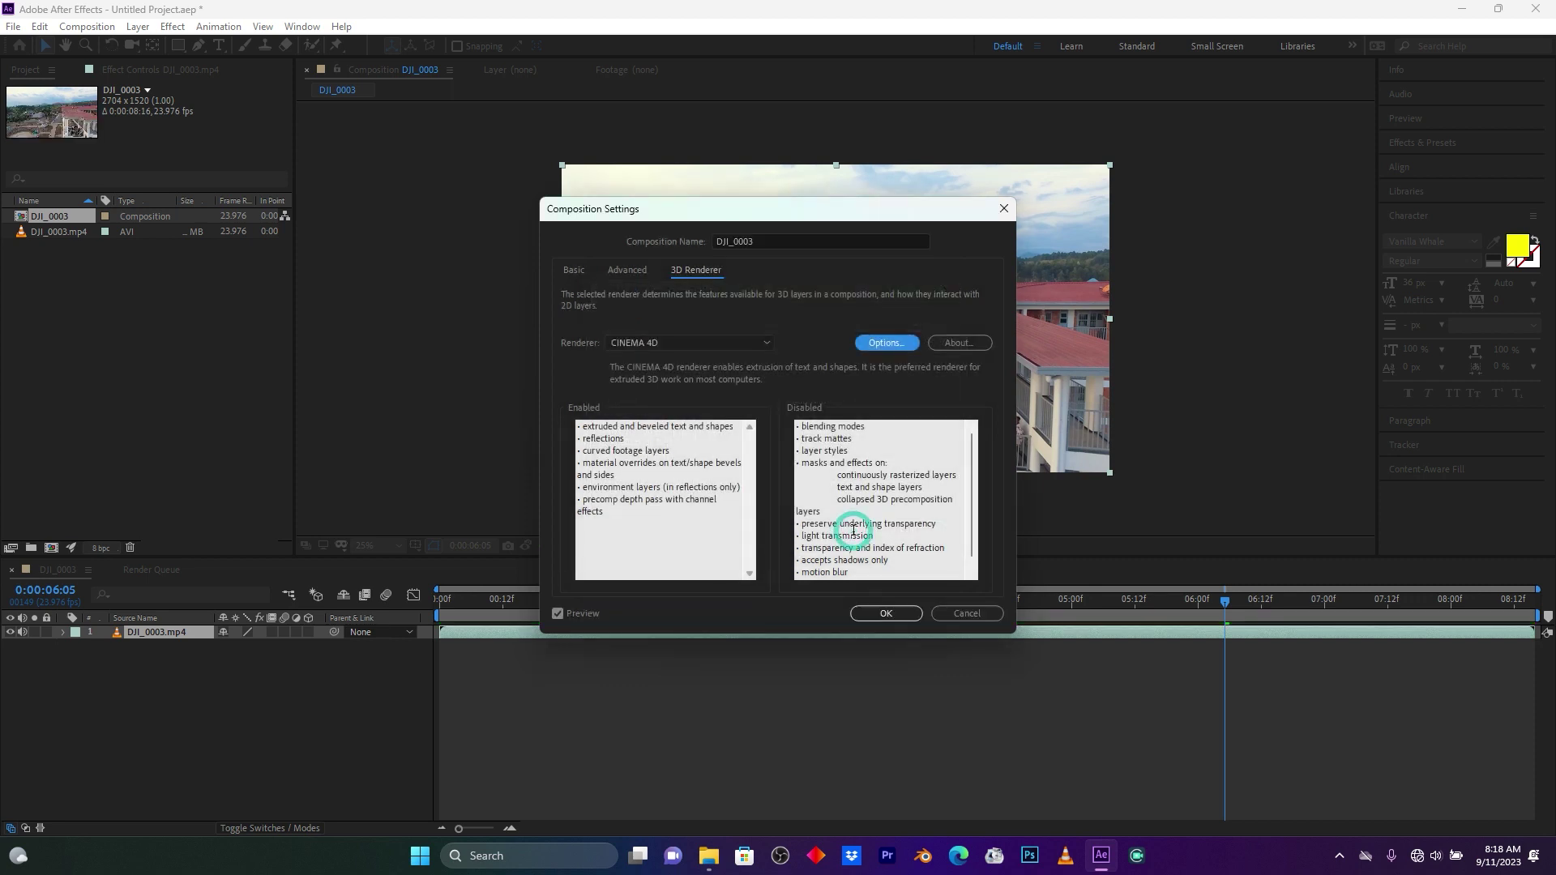
left_click(886, 614)
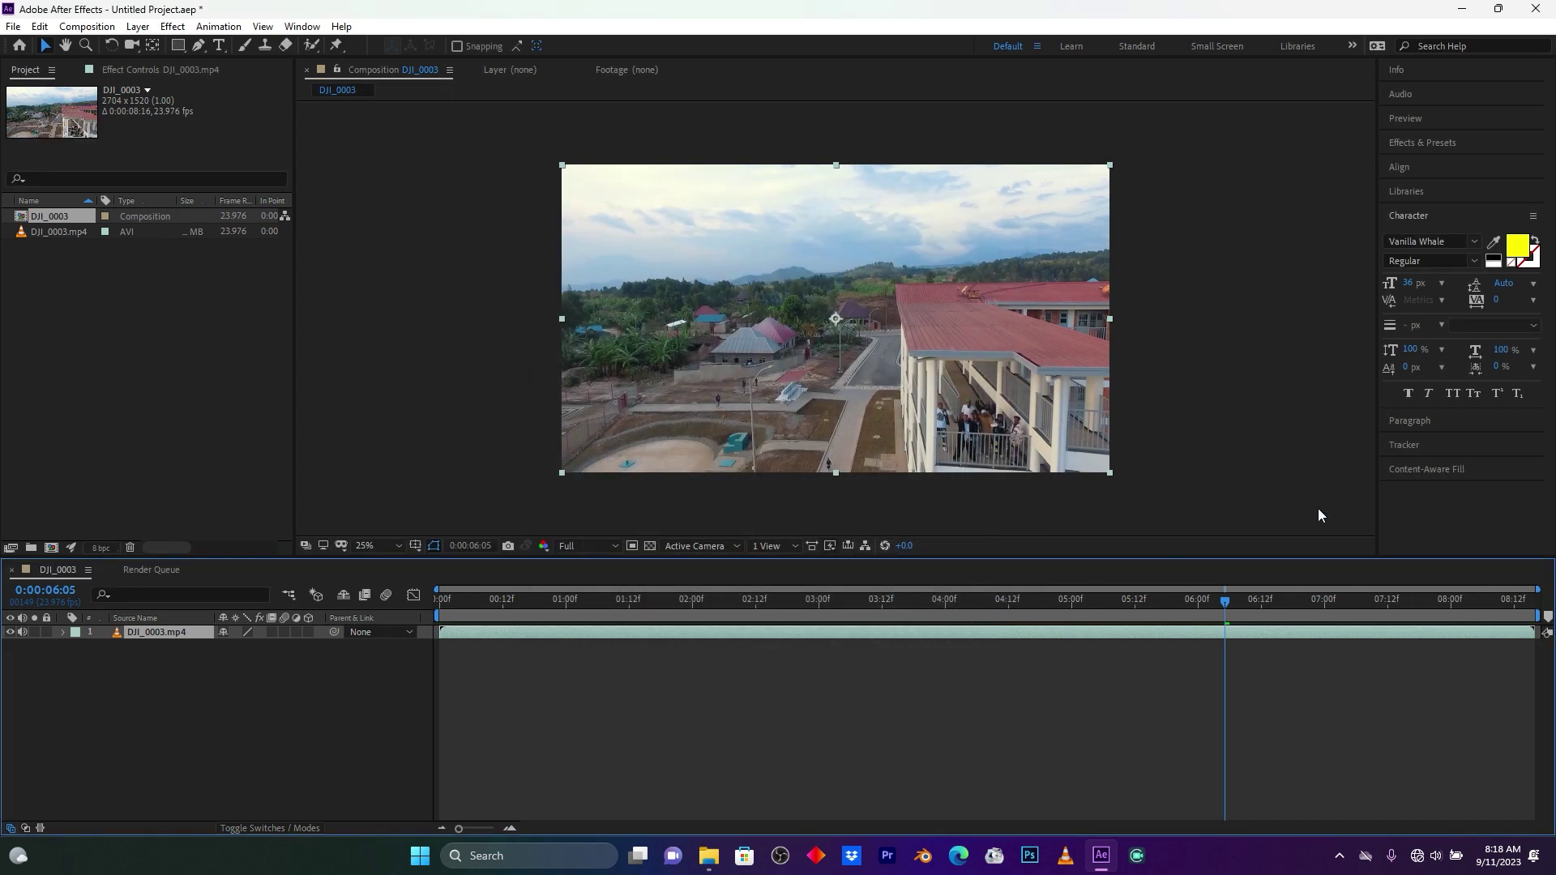
- From frame 0, apply 3D Camera Tracker to the DJI_0003 clip using Track Camera
left_click(1407, 447)
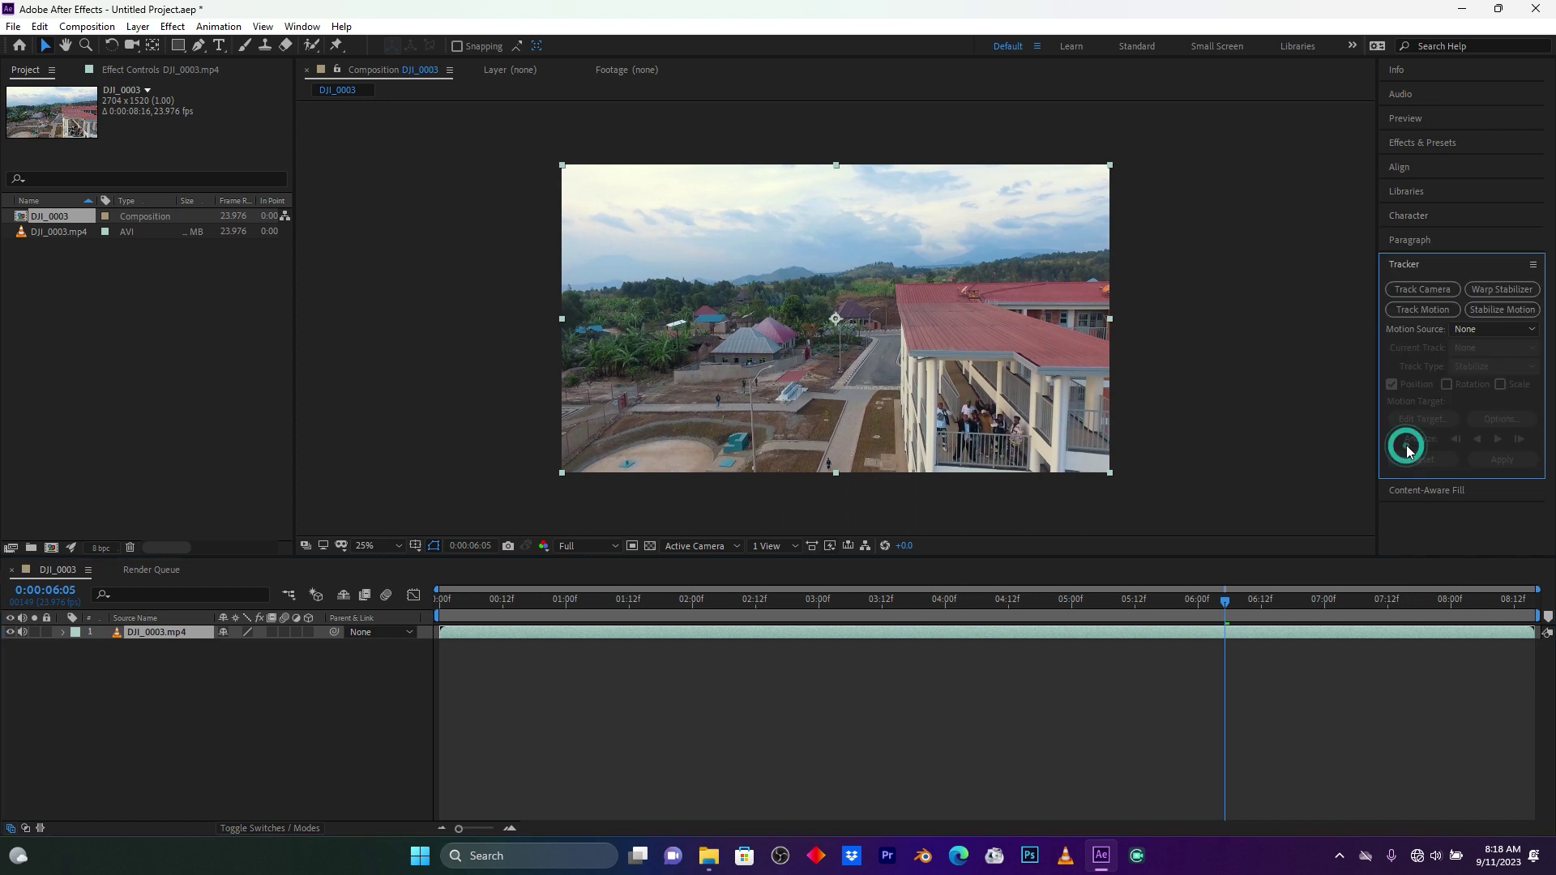
left_click_drag(702, 600, 436, 603)
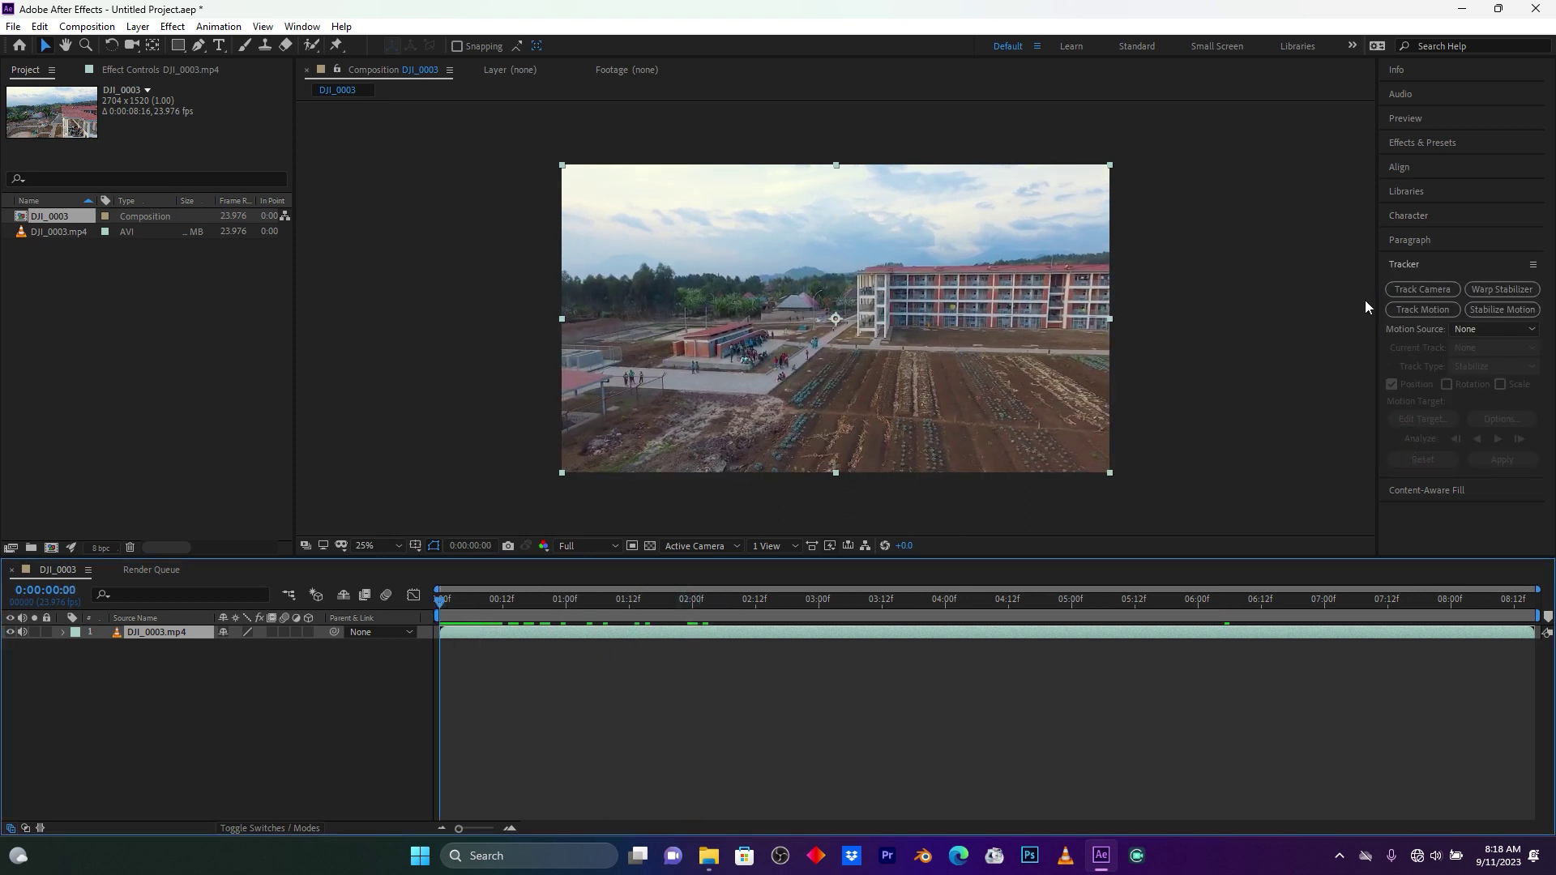
left_click(1402, 290)
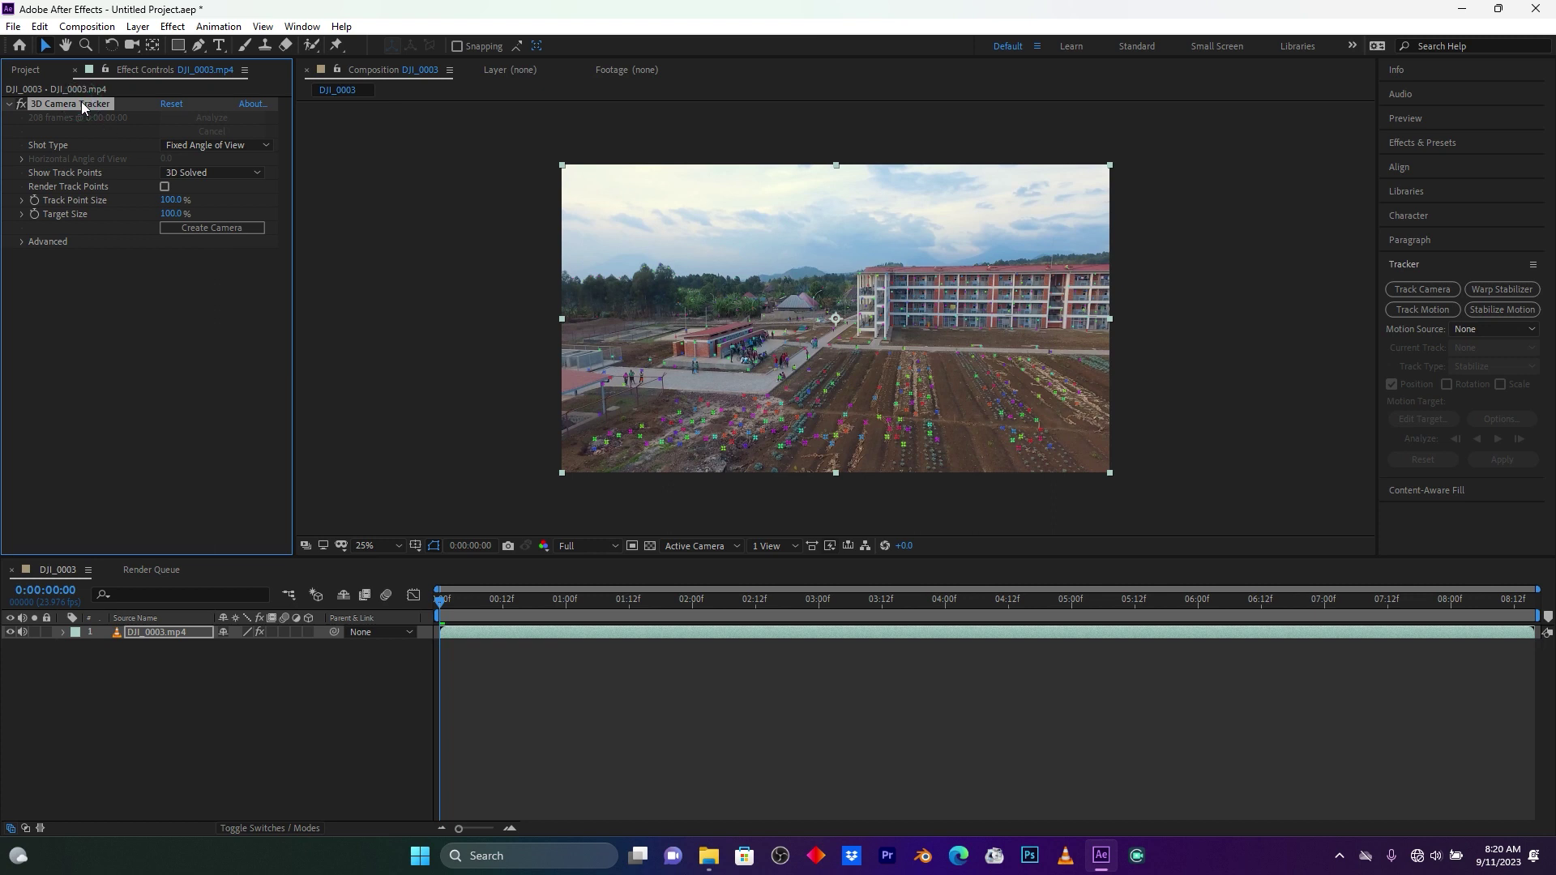
- Raise the 3D Camera Tracker's Track Point Size to 228%
left_click(172, 201)
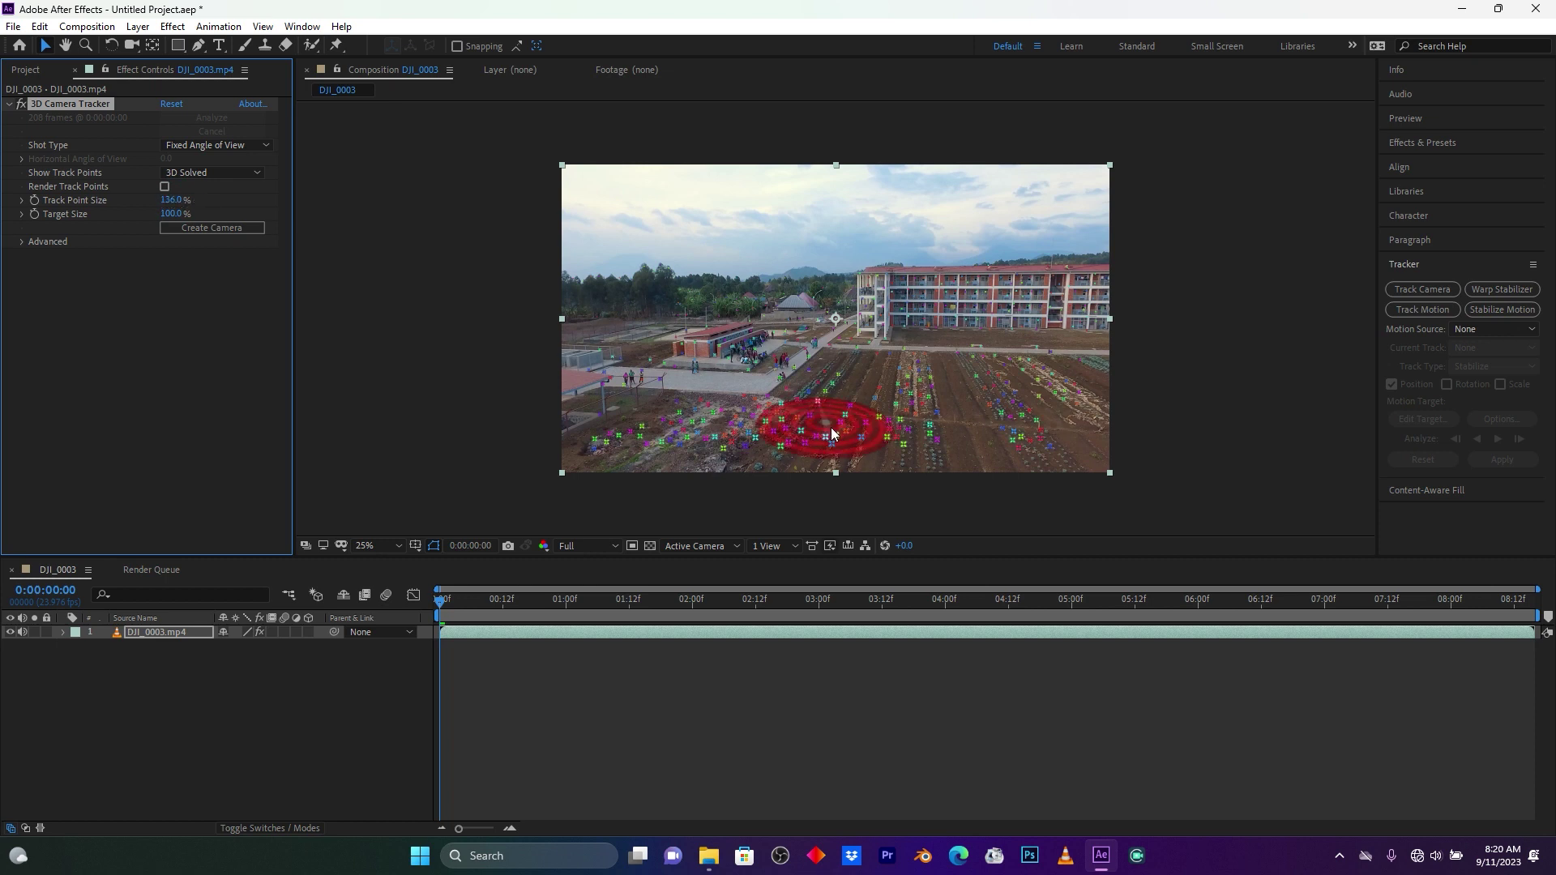
key("period")
key("period")
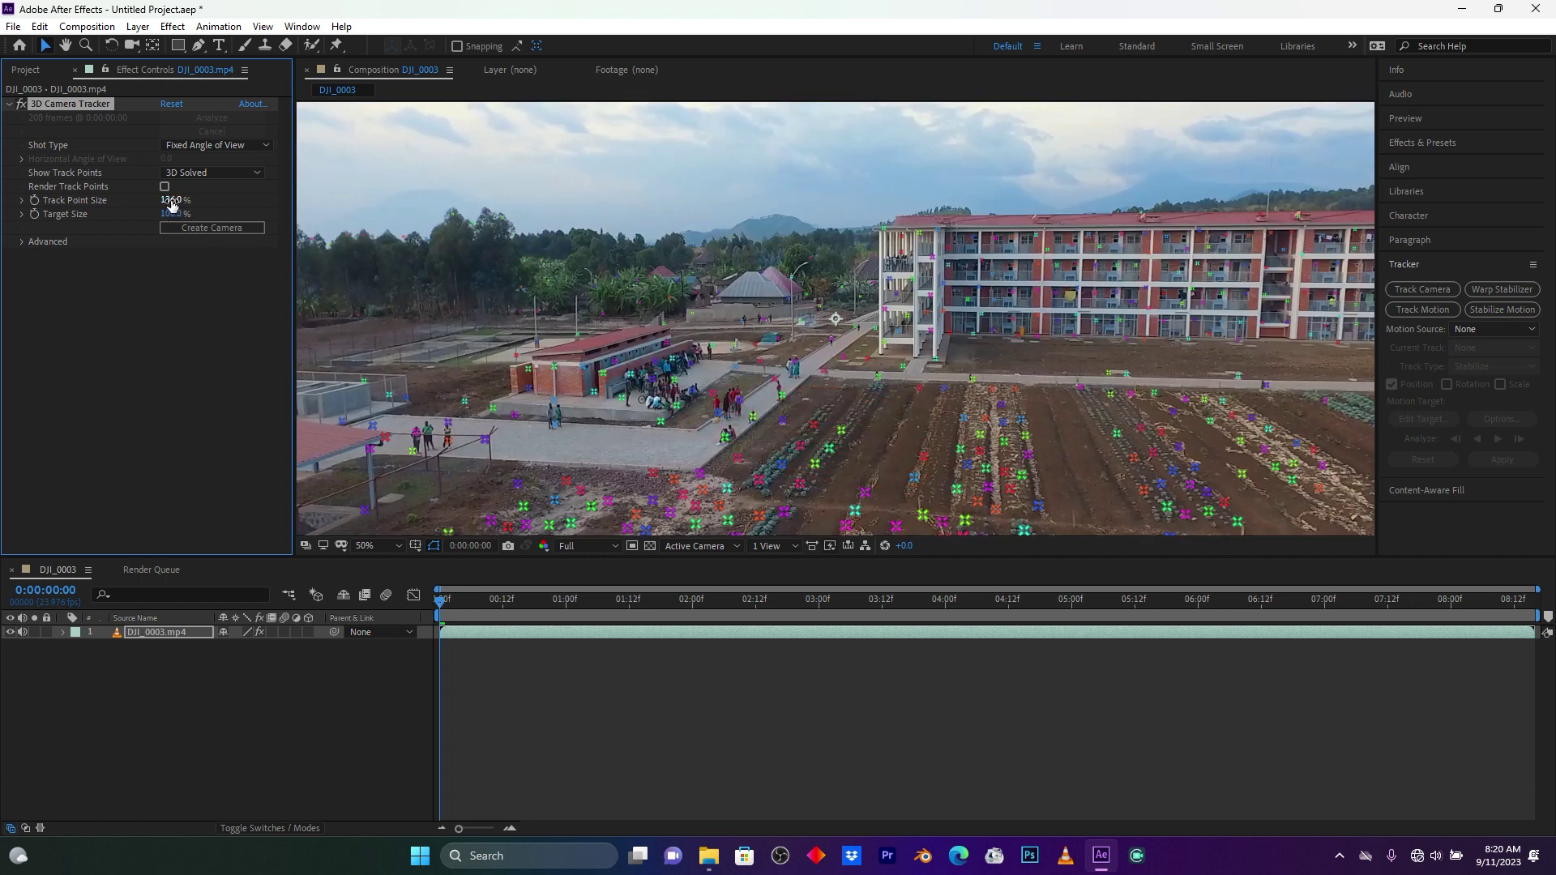
left_click_drag(171, 204, 265, 229)
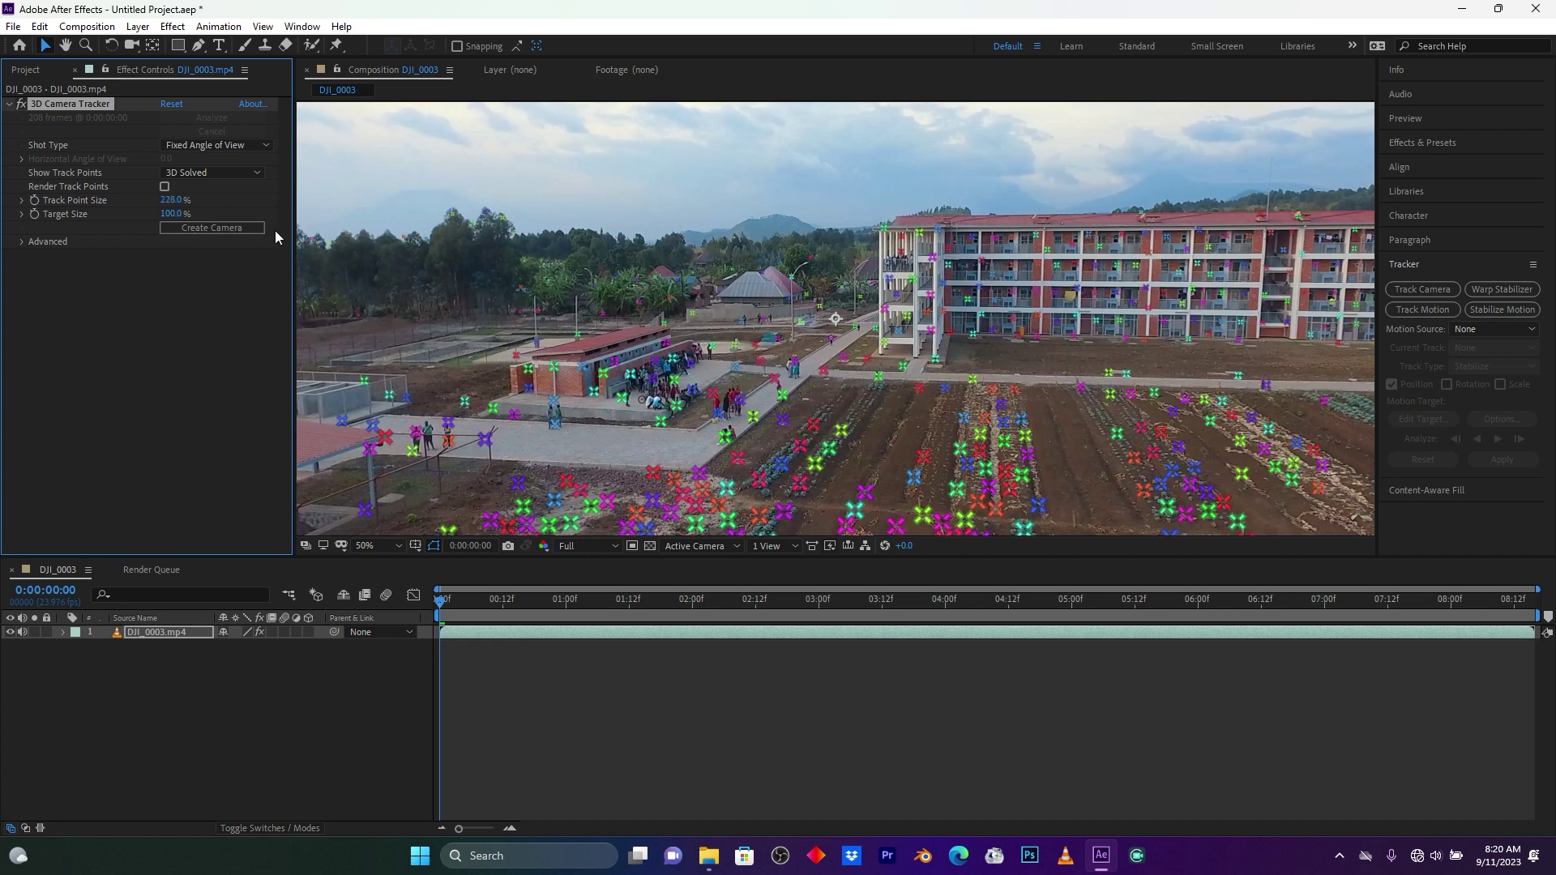
key("comma")
key("comma")
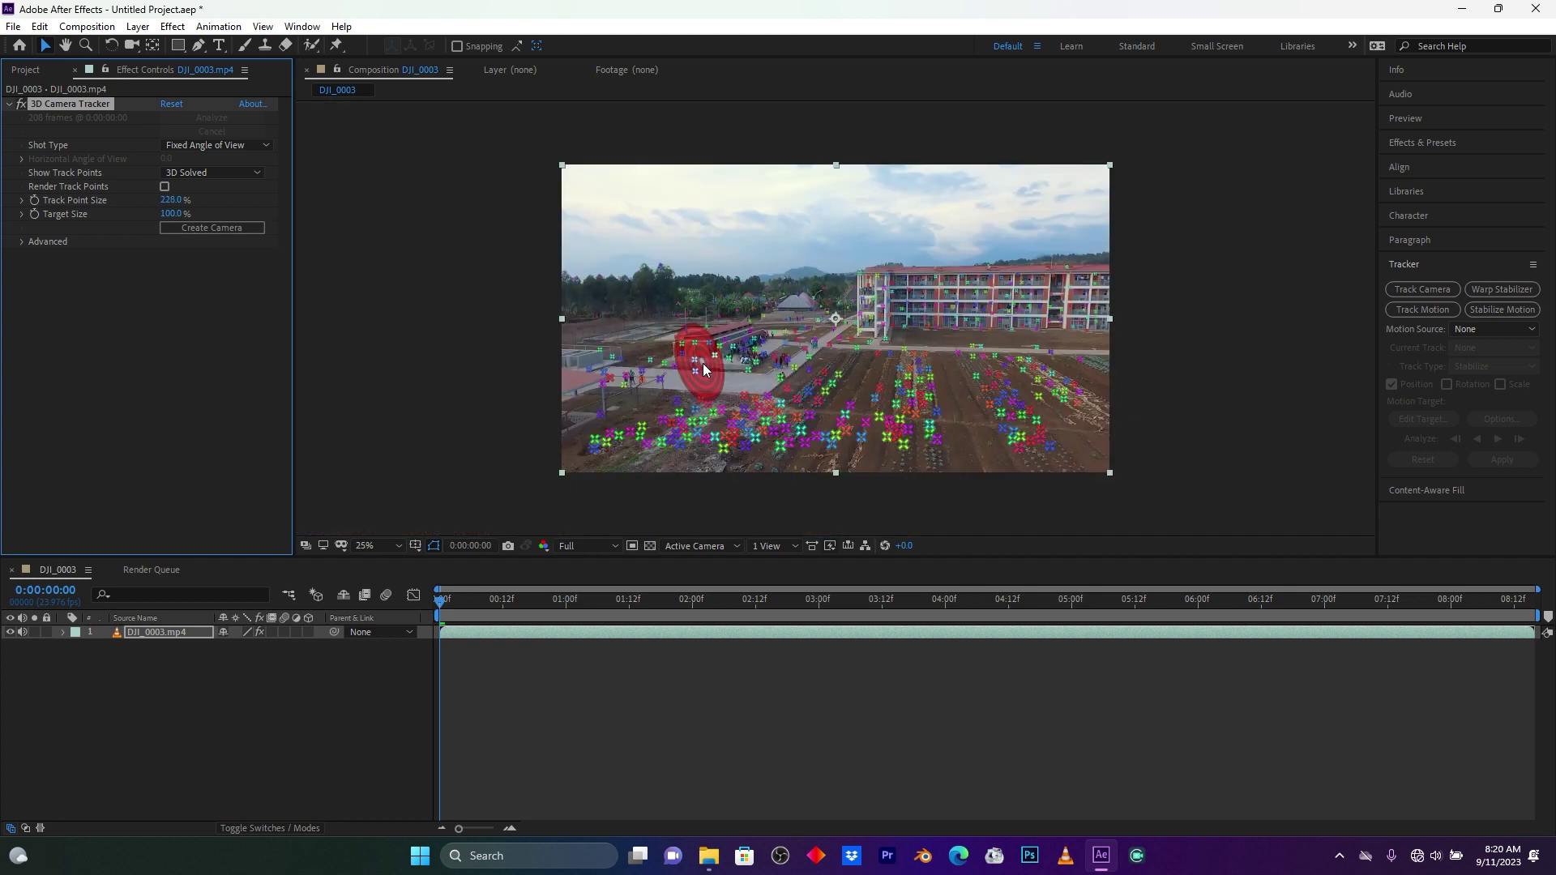
- Pick a field track point, create a text layer and camera there, and preview it
left_click(811, 389)
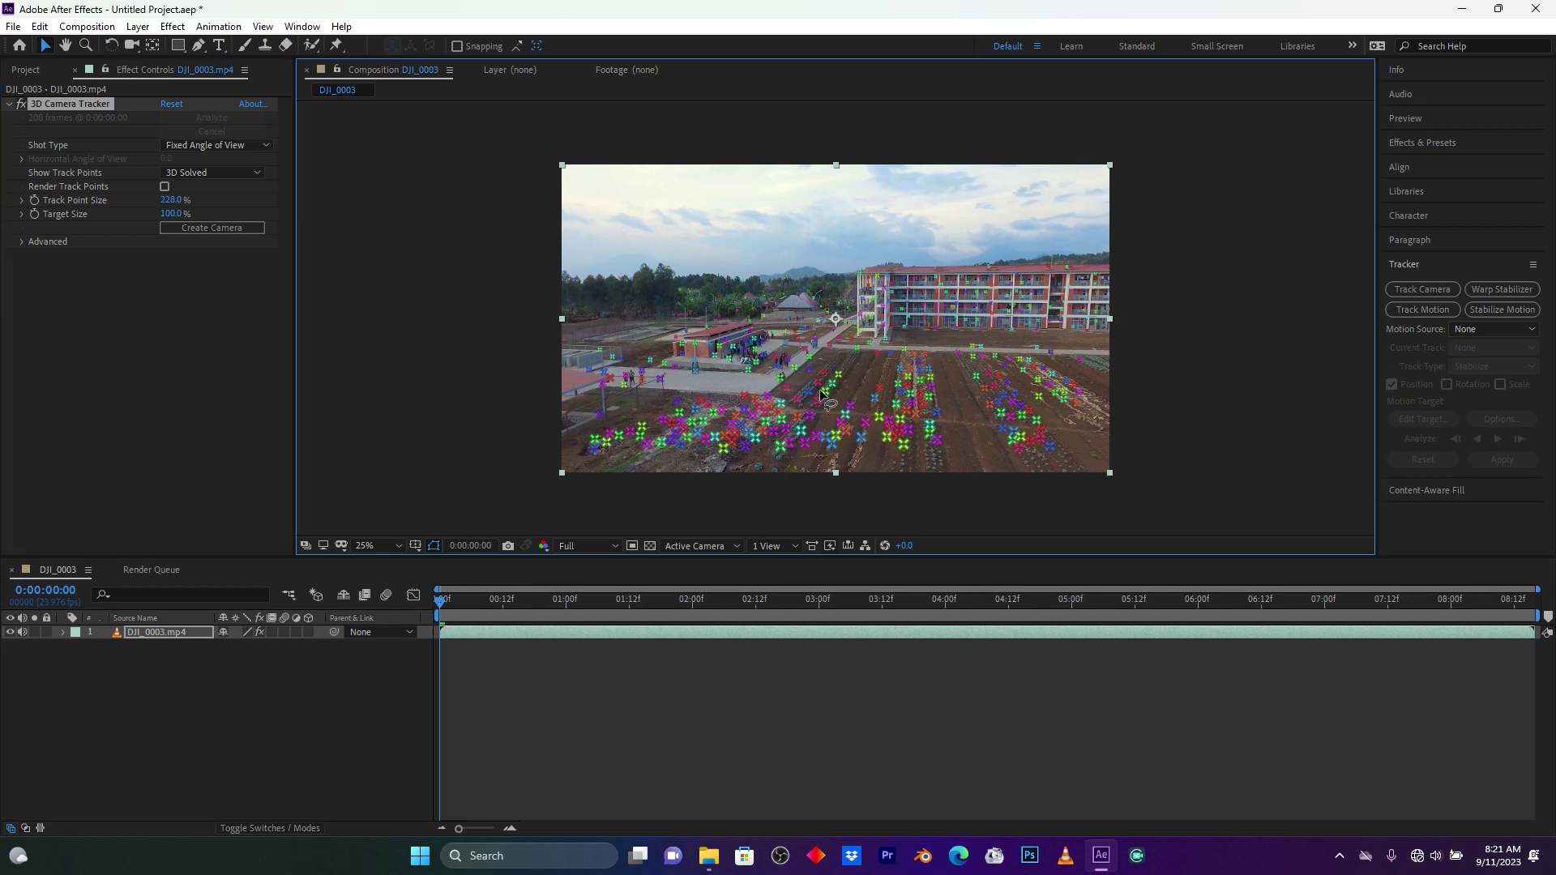
left_click(826, 391)
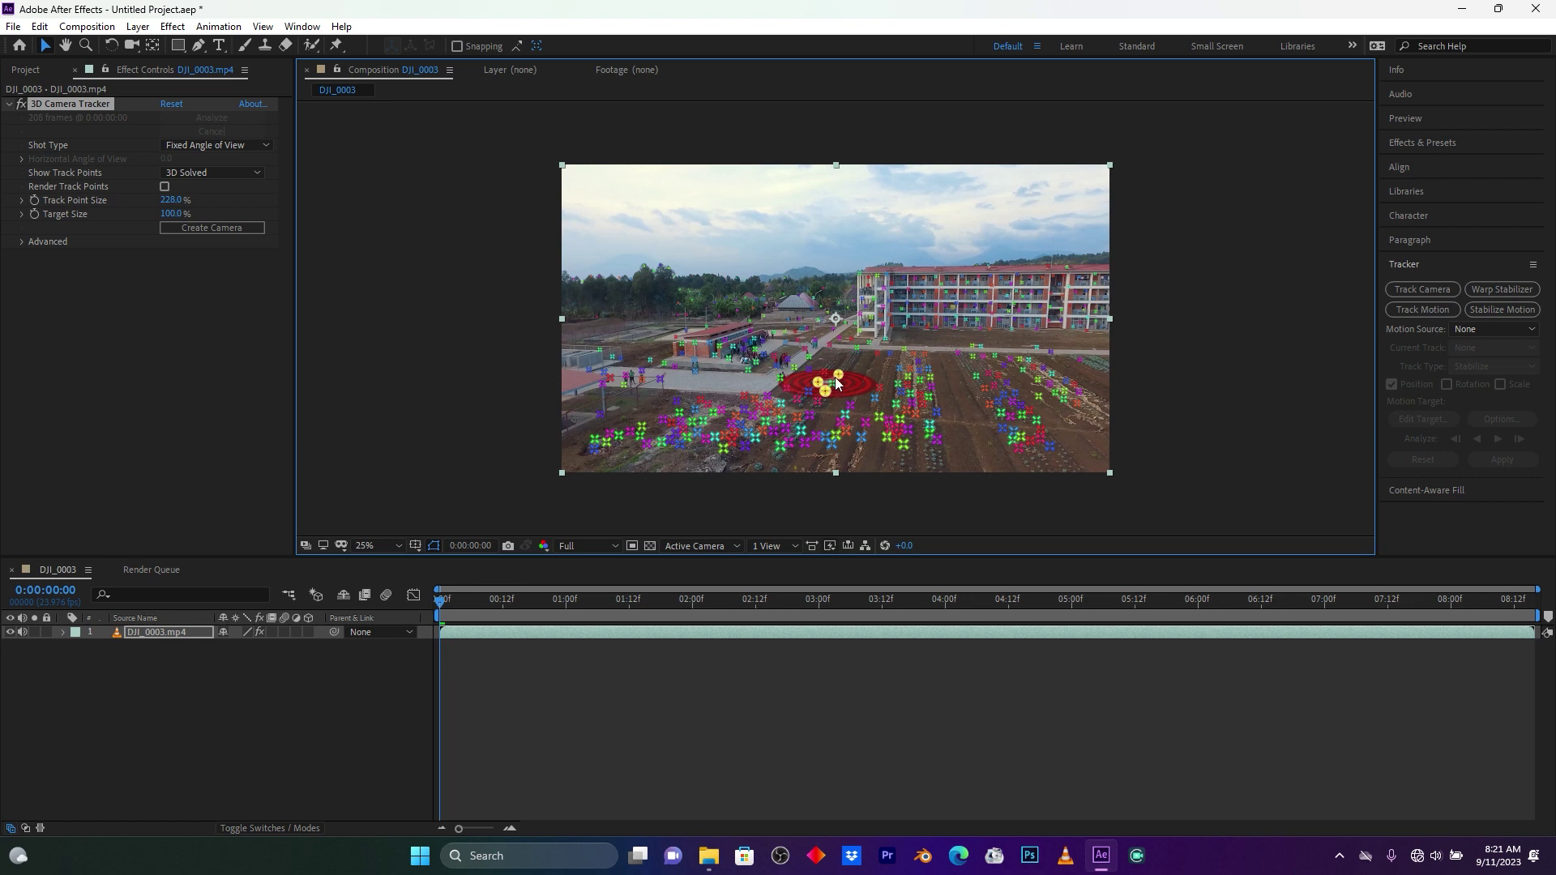
right_click(837, 381)
left_click(876, 384)
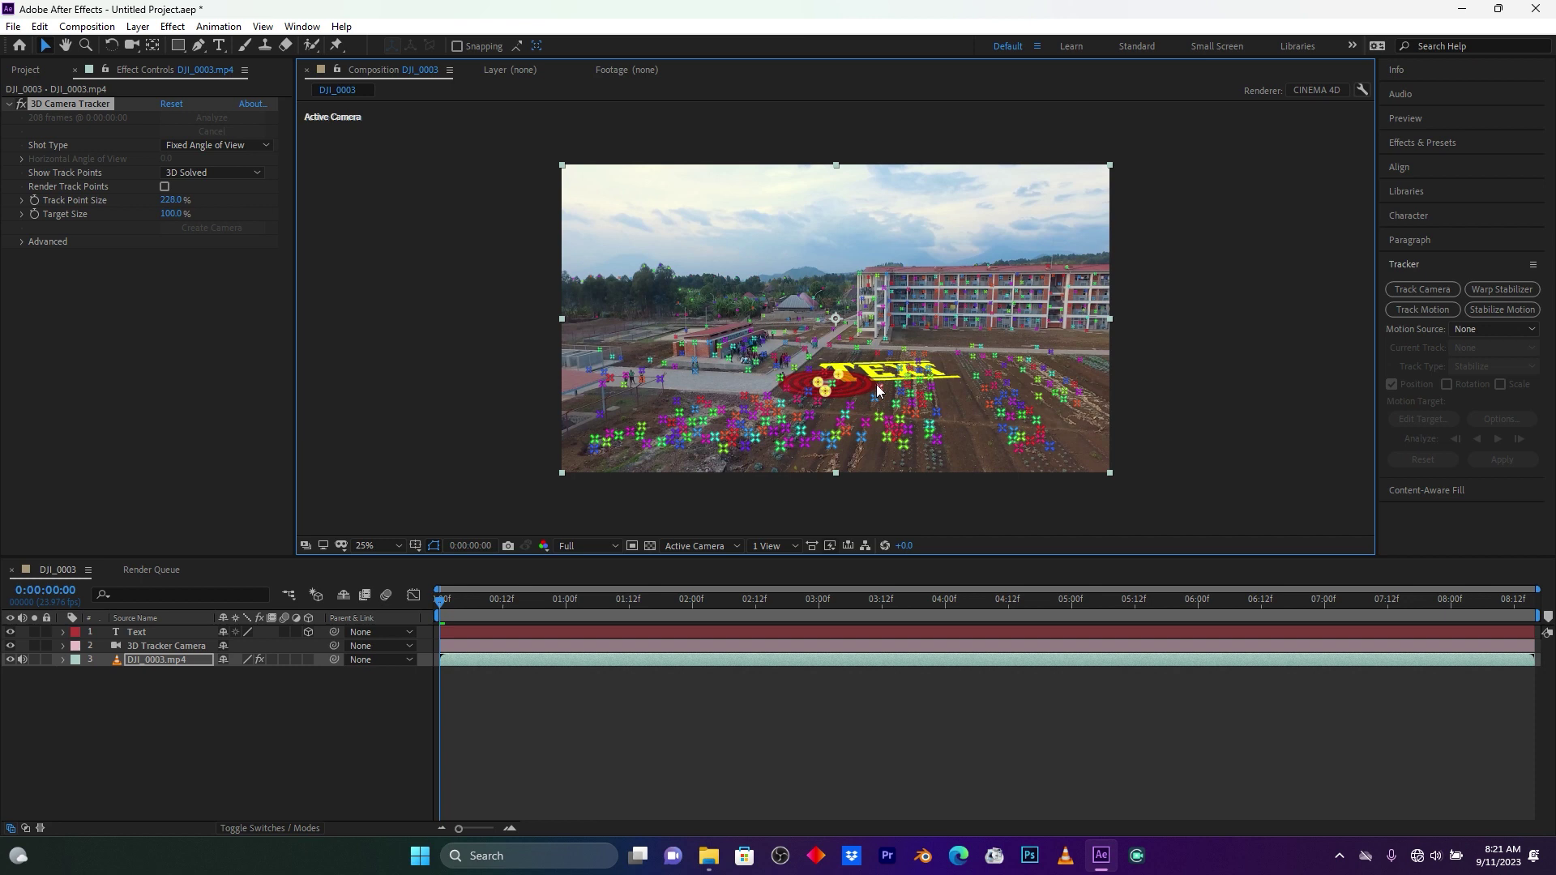
key("space")
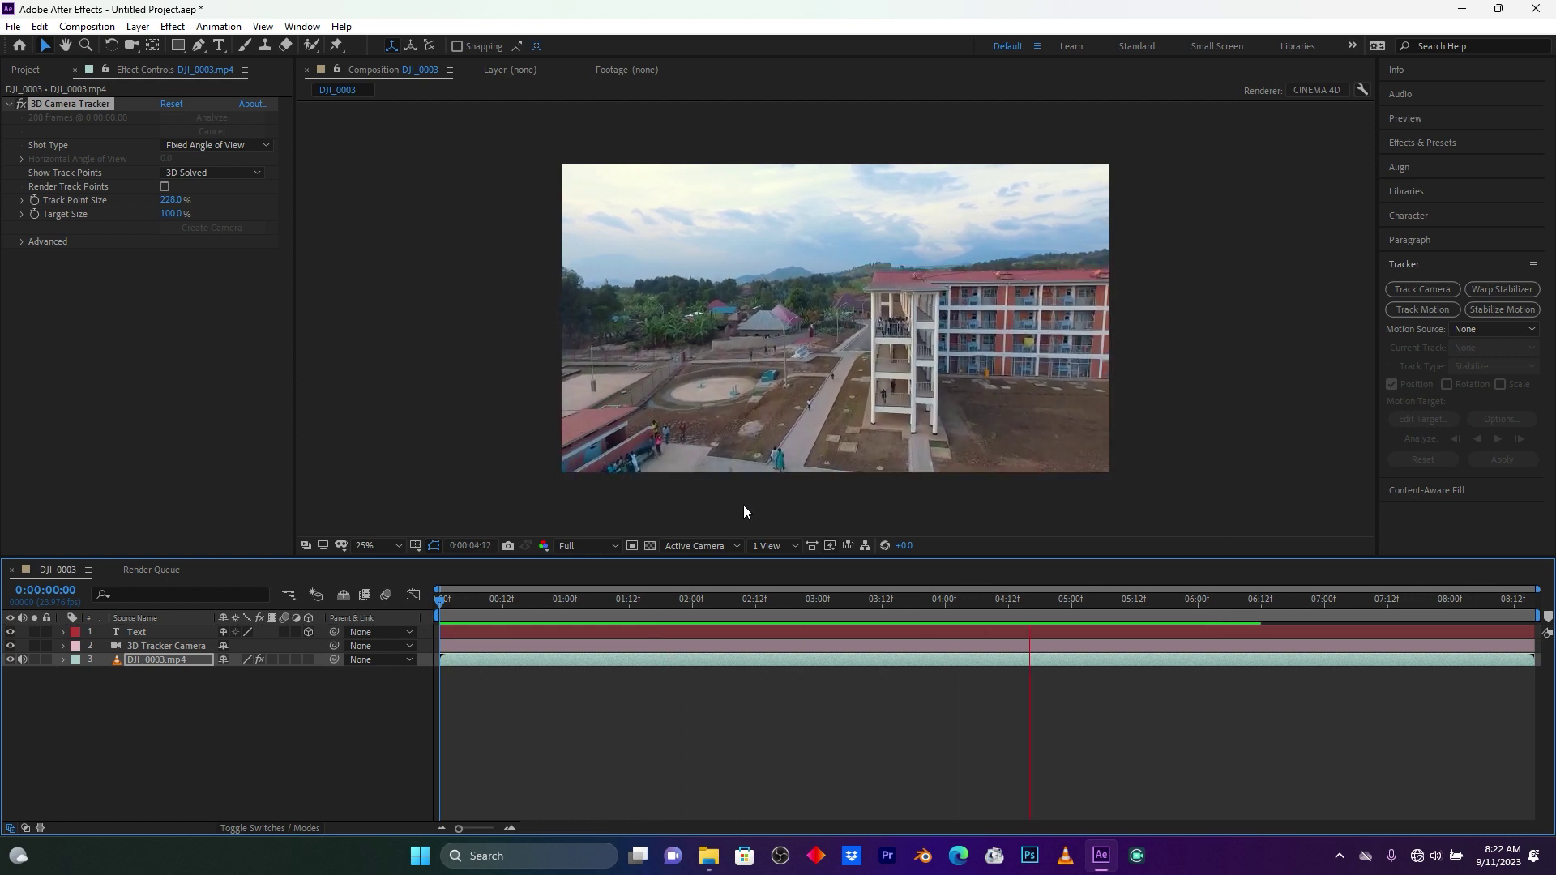
- Select the Text layer and scrub through the clip to check the tracking
left_click_drag(664, 599, 443, 607)
left_click(532, 605)
key("ctrl+Up")
key("ctrl+Up")
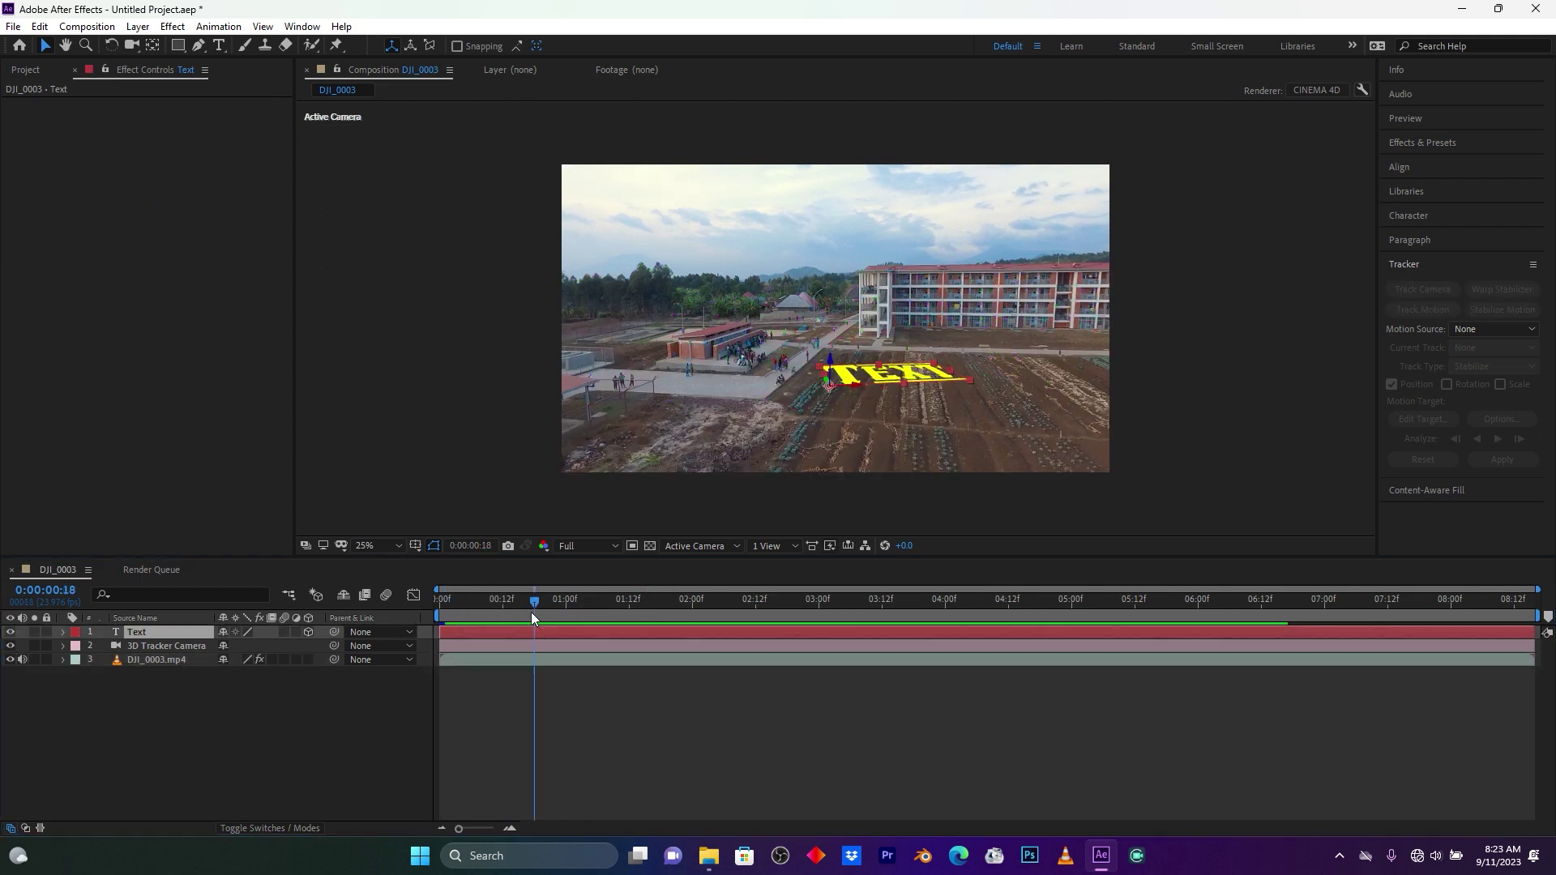
left_click_drag(537, 604, 698, 601)
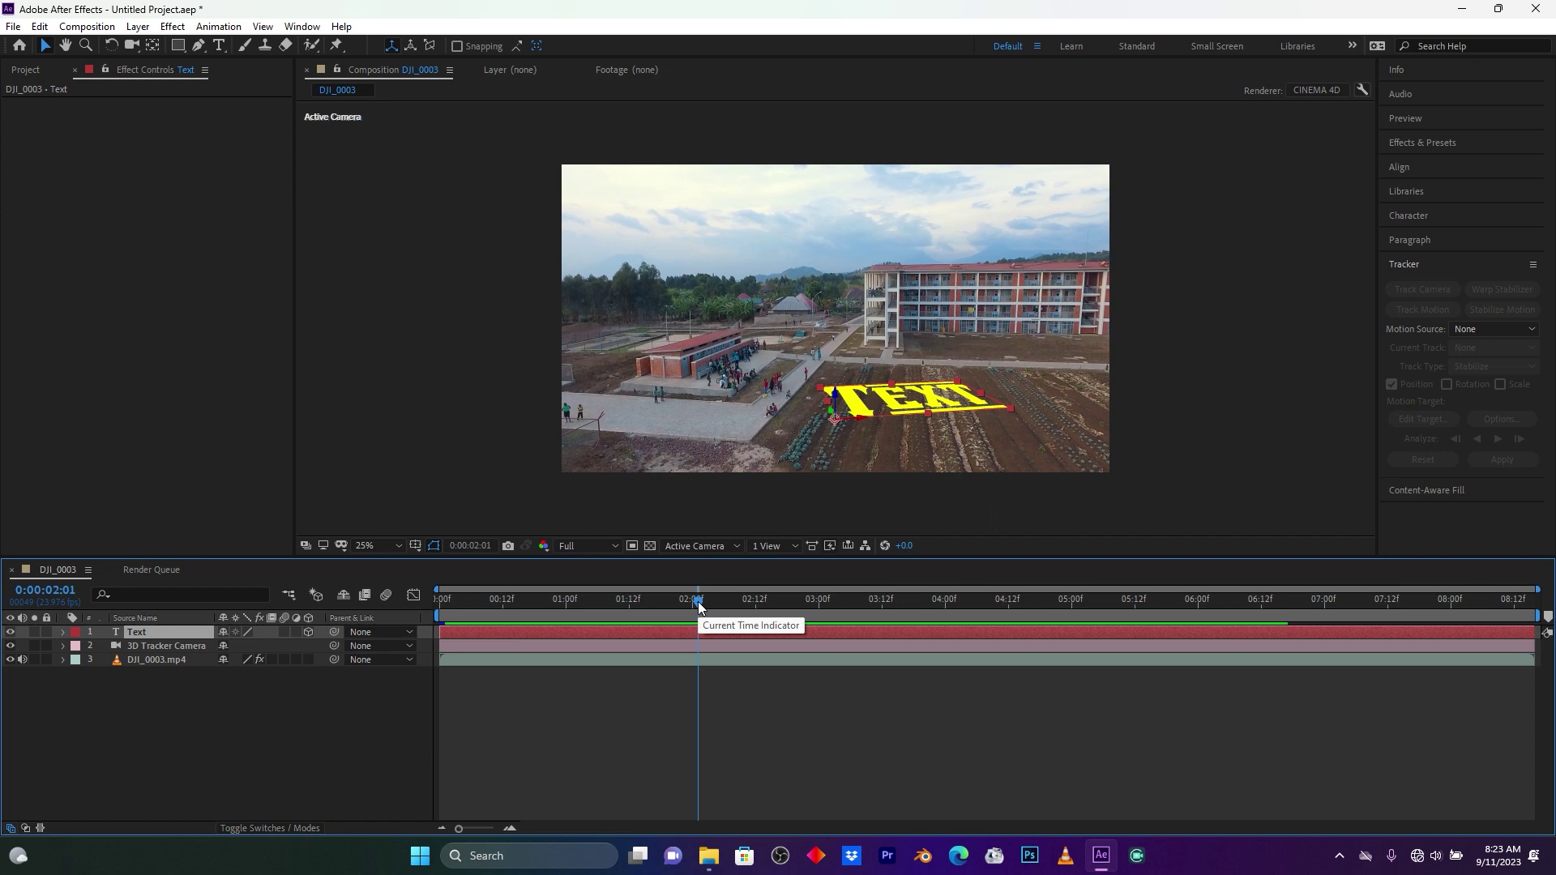
- Stand the text upright with X Rotation 90° and turn it 11° on Y
left_click(63, 632)
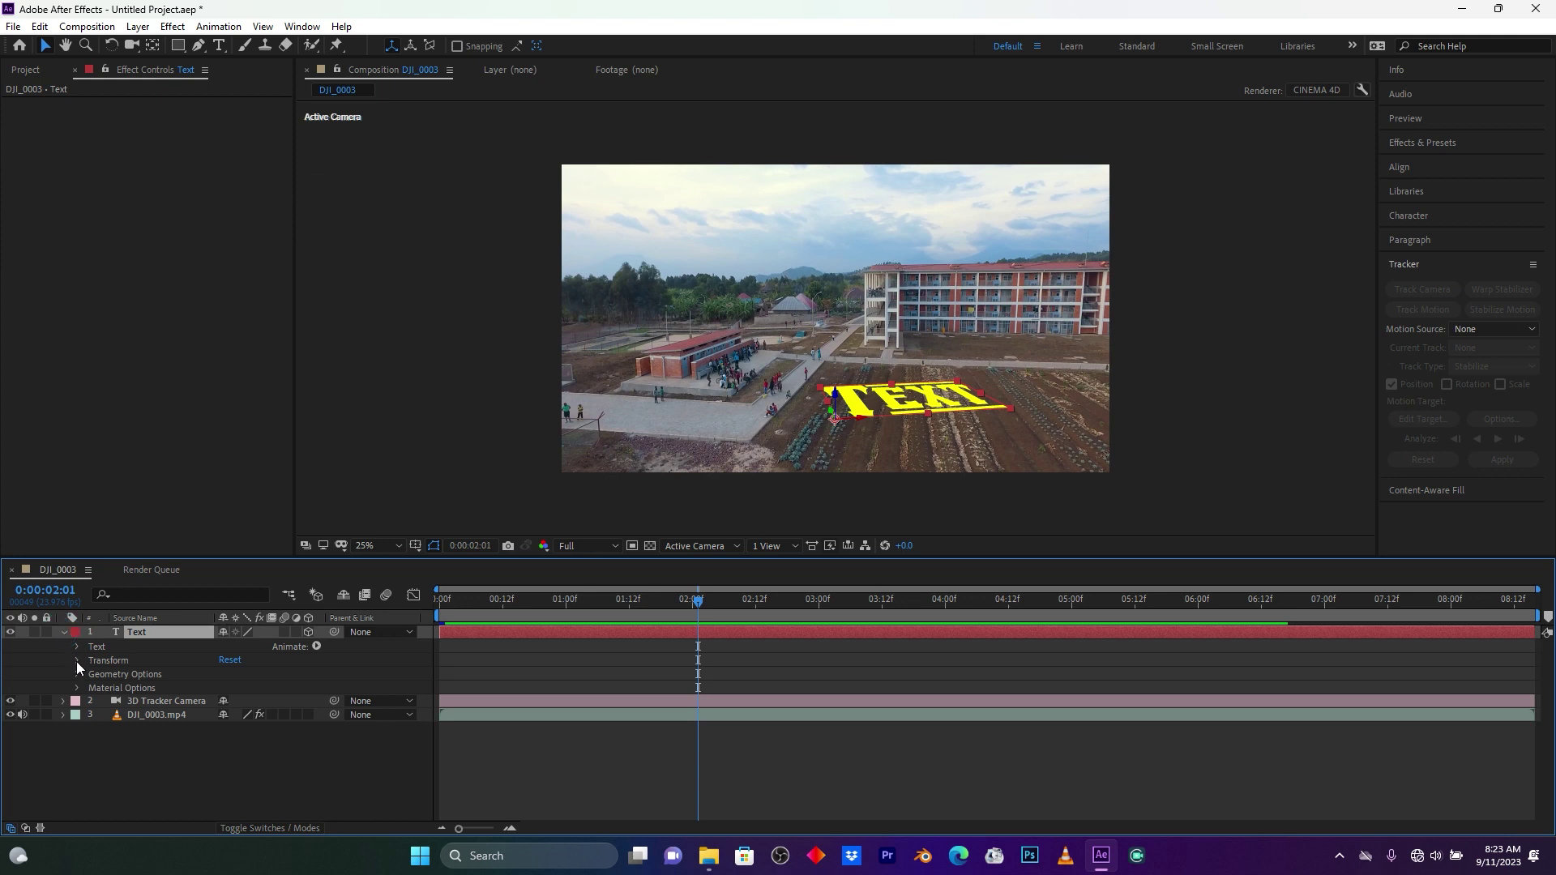
left_click(76, 661)
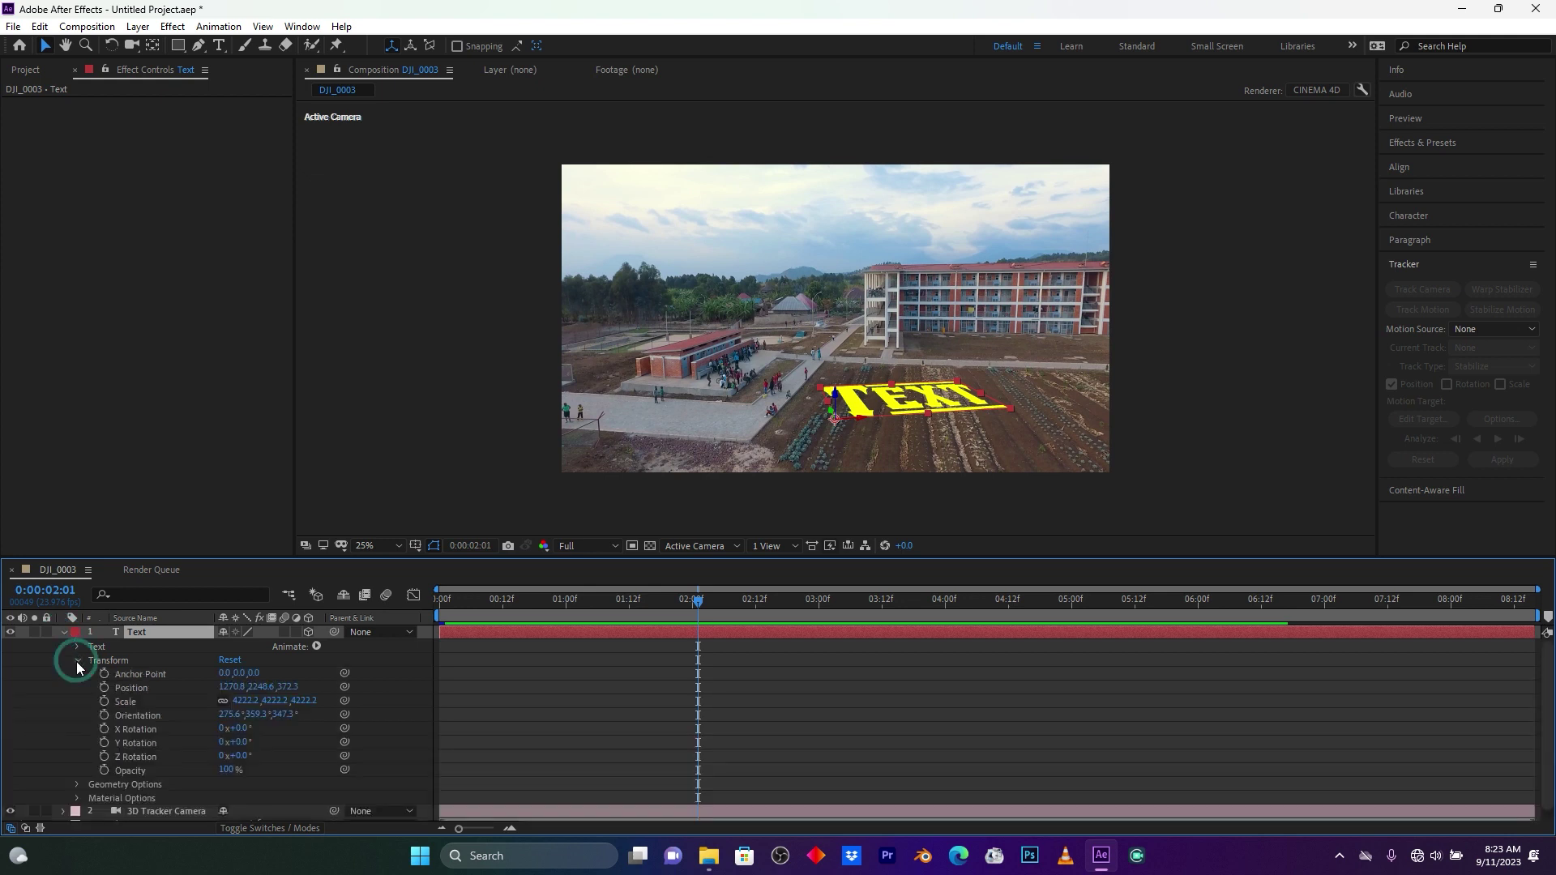
mouse_move(240, 733)
left_mouse_down()
mouse_move(322, 740)
mouse_move(233, 748)
left_mouse_up()
left_click(243, 754)
- Set Z Rotation to -2°, scale the text to 3674%, and place it above the field
left_click_drag(955, 342, 820, 349)
left_click_drag(920, 295, 922, 303)
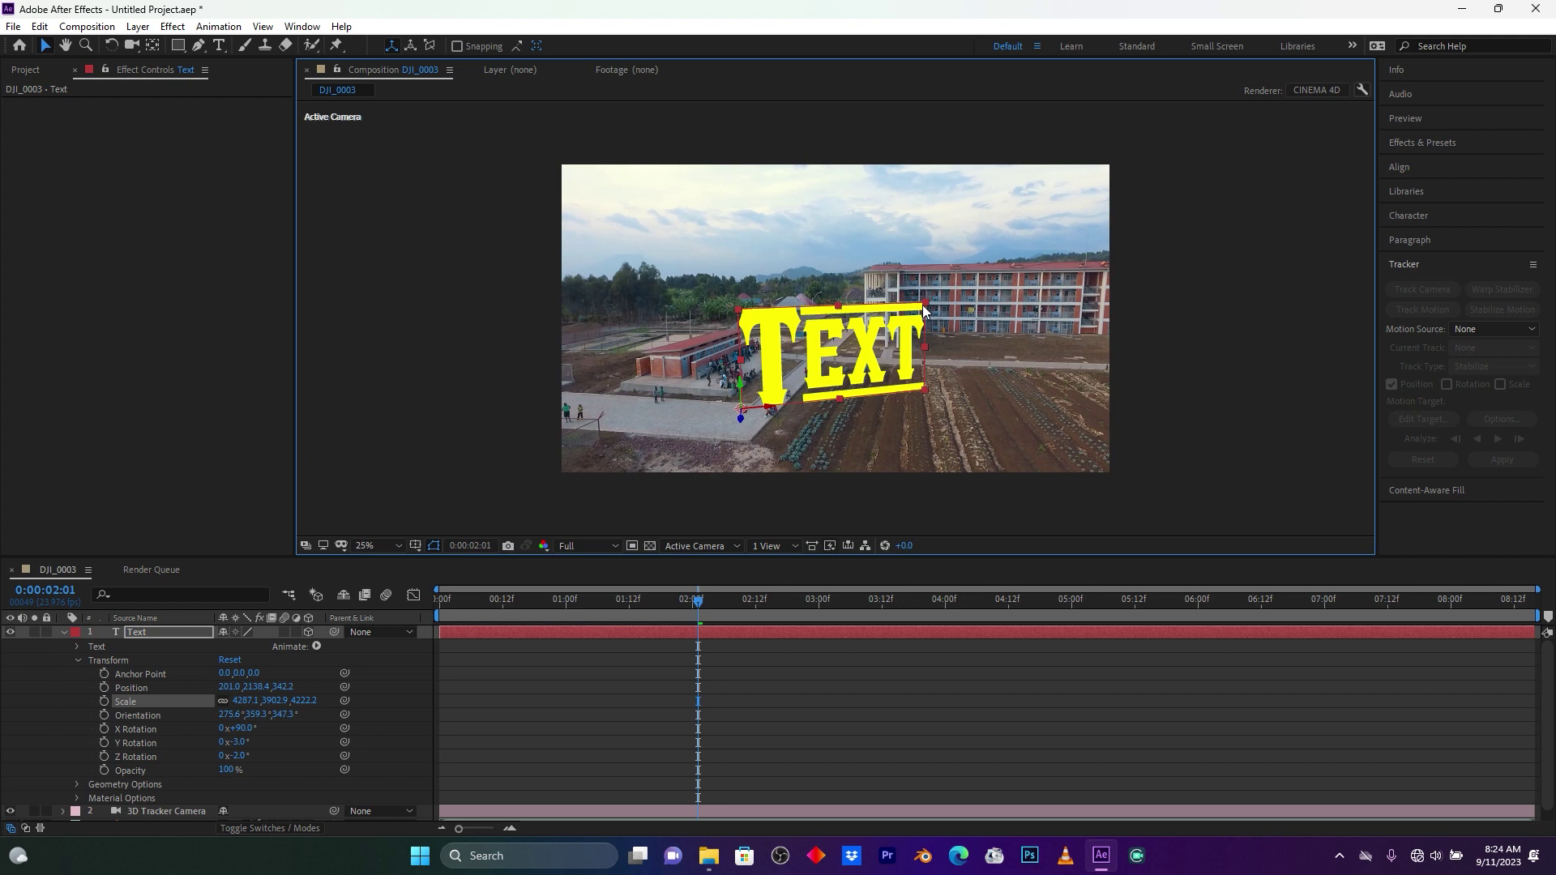
left_click_drag(871, 358, 843, 333)
left_click_drag(902, 278, 891, 292)
left_click_drag(814, 336, 819, 323)
left_click_drag(241, 756, 252, 746)
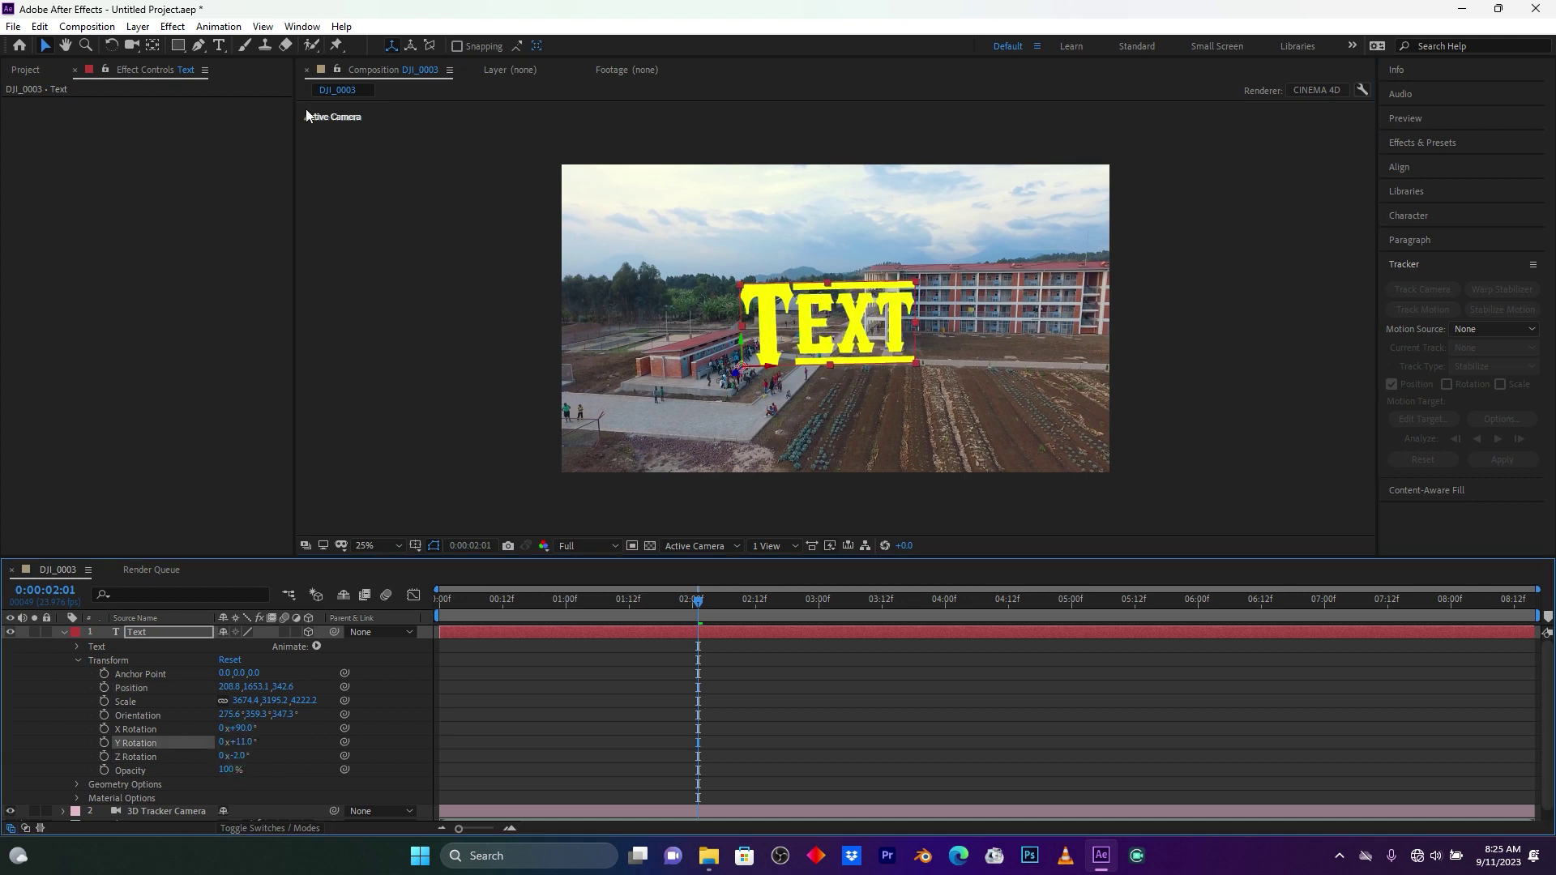
- Edit the title to read '3D TEXT' by adding '3d' before TEXT
double_click(829, 324)
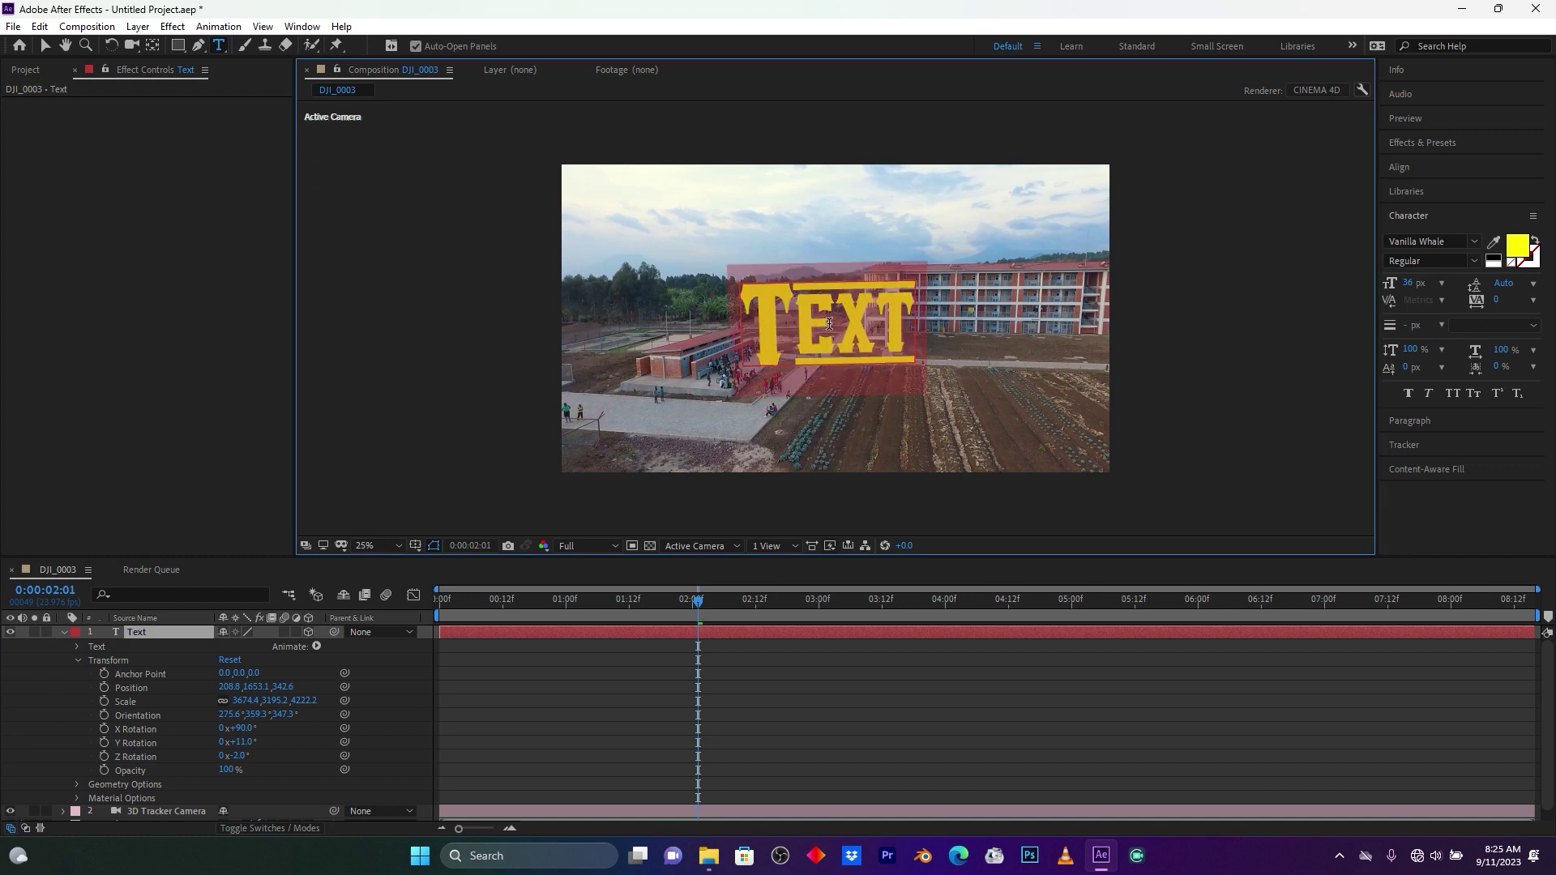
left_click(829, 324)
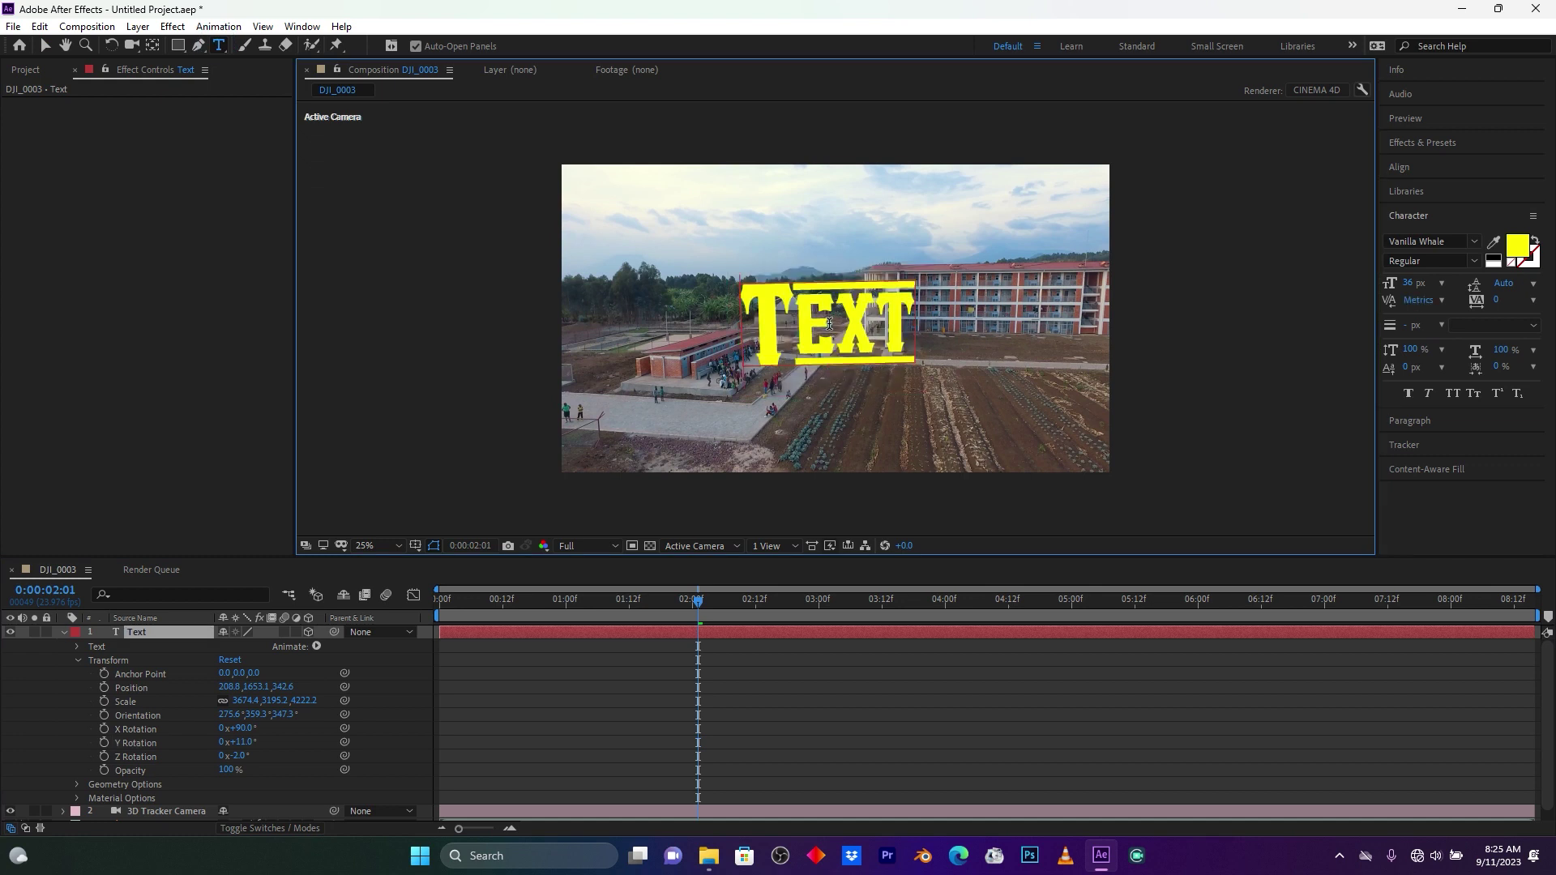
key("Home")
type("3d")
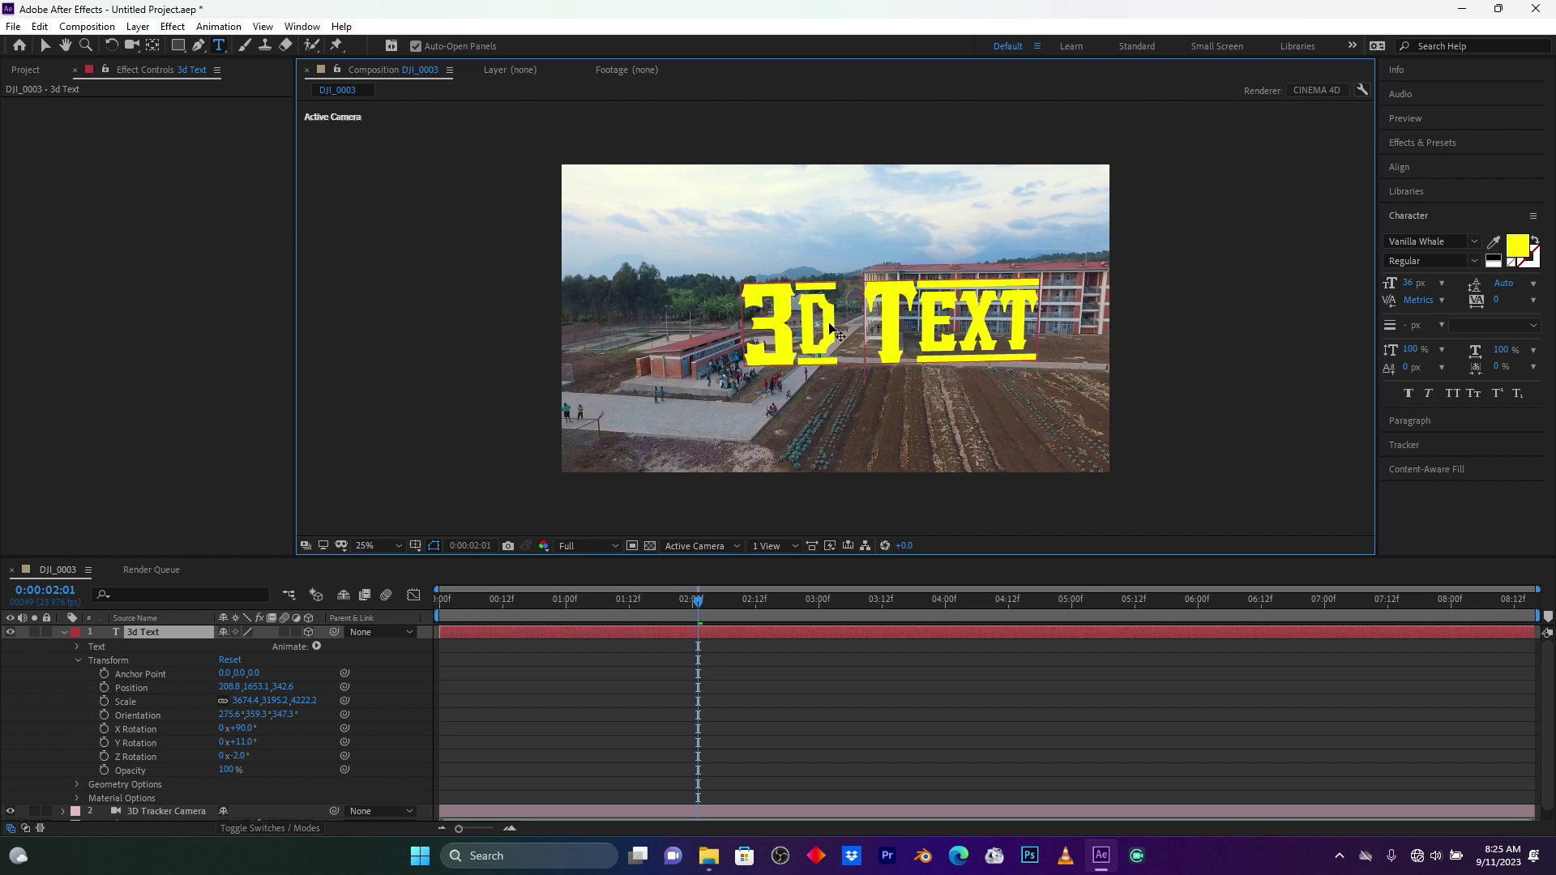
- Set all of the 3D TEXT characters in the One Slice font
key("ctrl+a")
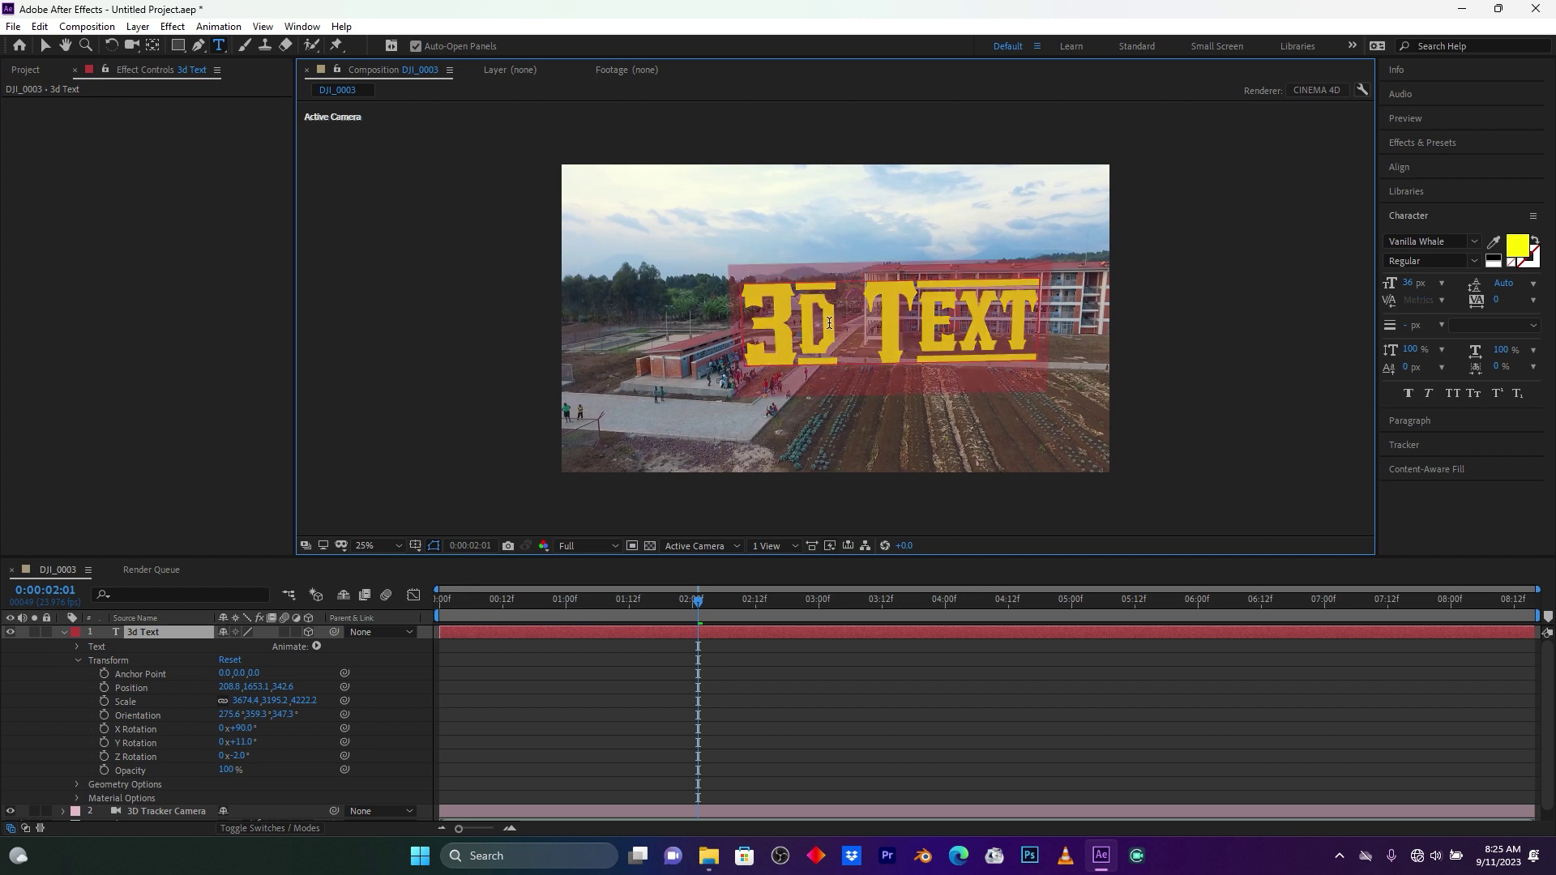
left_click(1475, 243)
scroll(1435, 328, "down", 3)
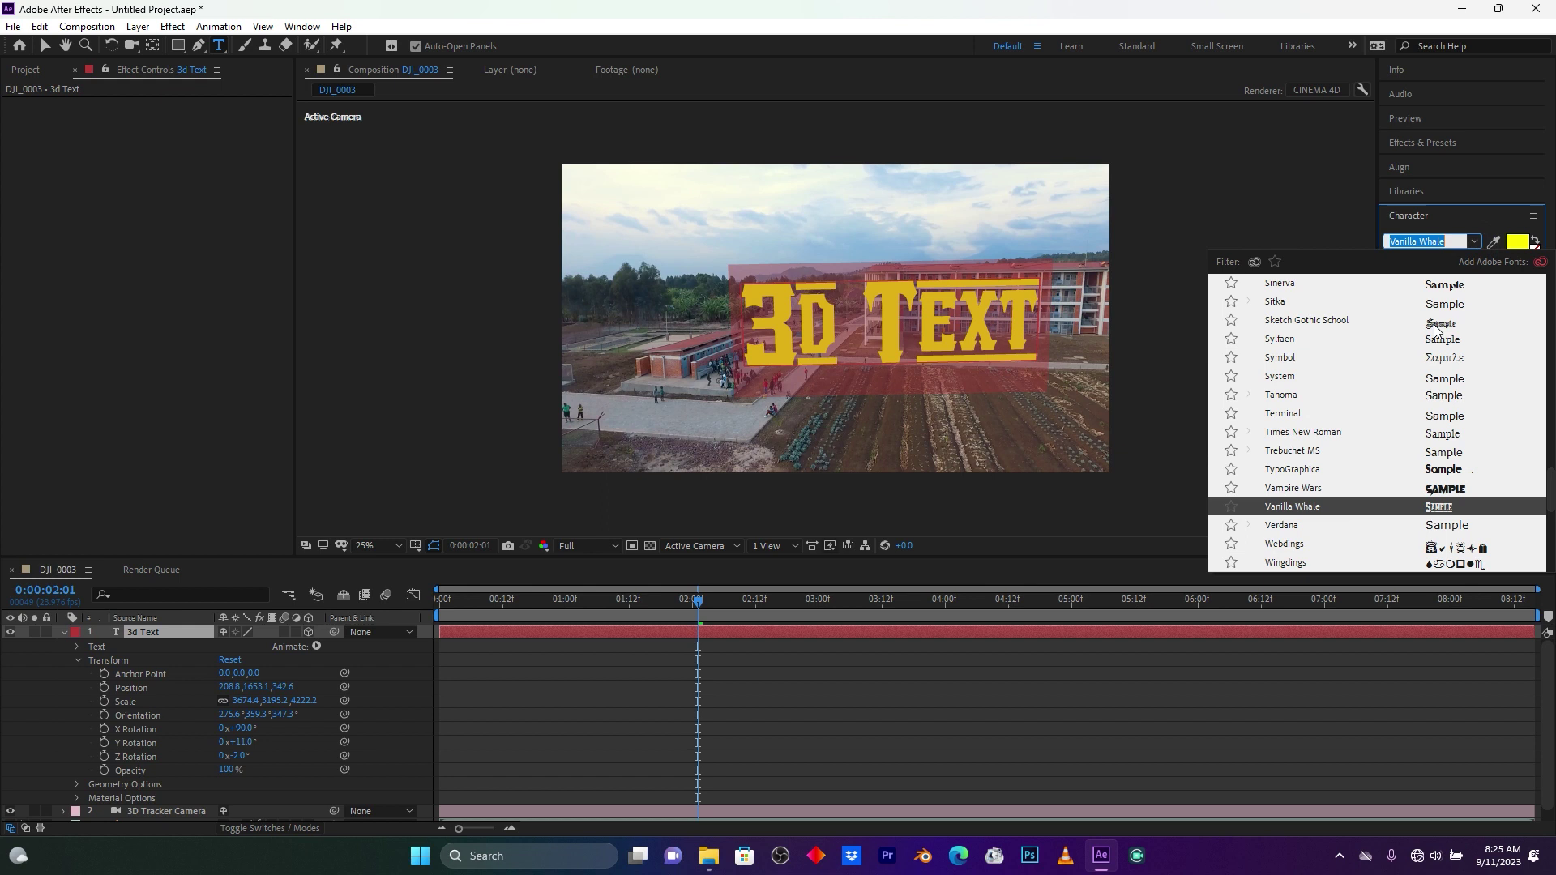
scroll(1435, 328, "up", 5)
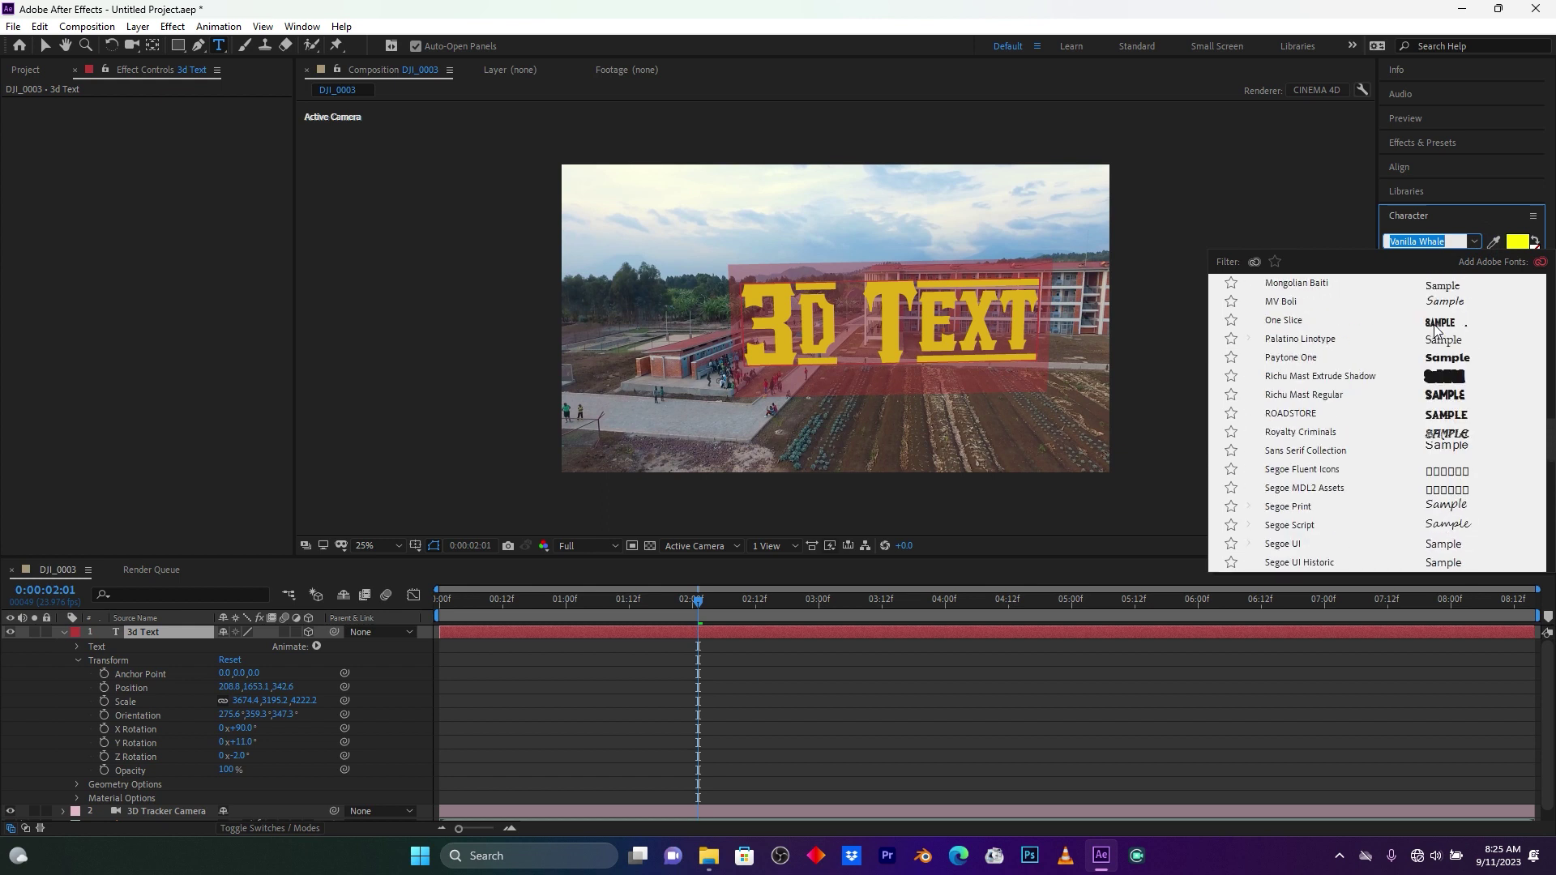
left_click(1434, 323)
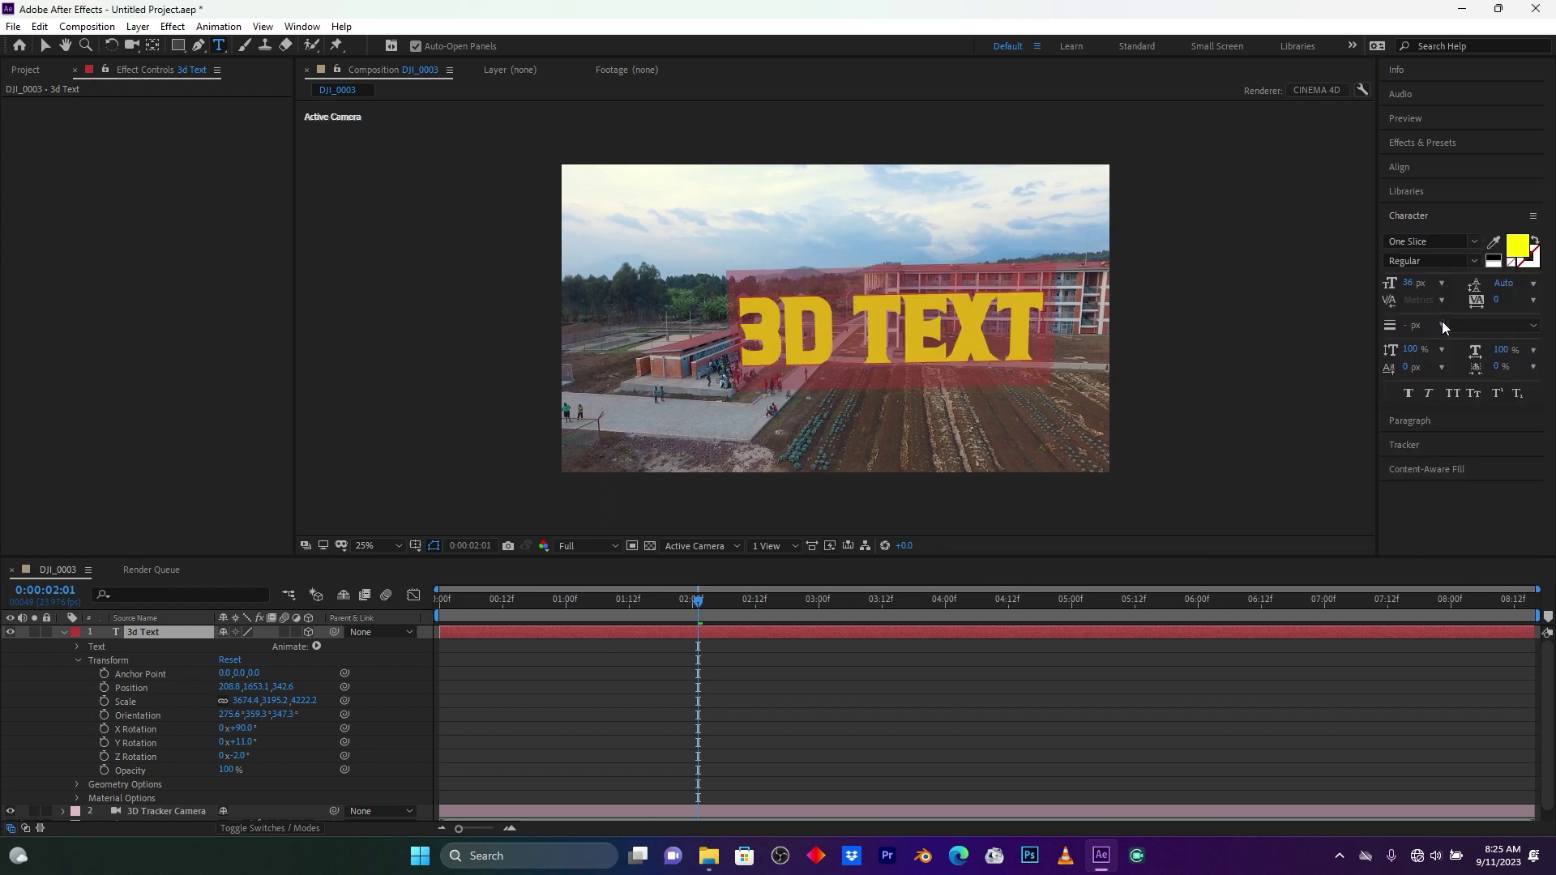
key("Escape")
- Nudge the 3D TEXT higher and rescale it to 3246.2, 3079.9, 4222.2%, then reveal Geometry Options
key("v")
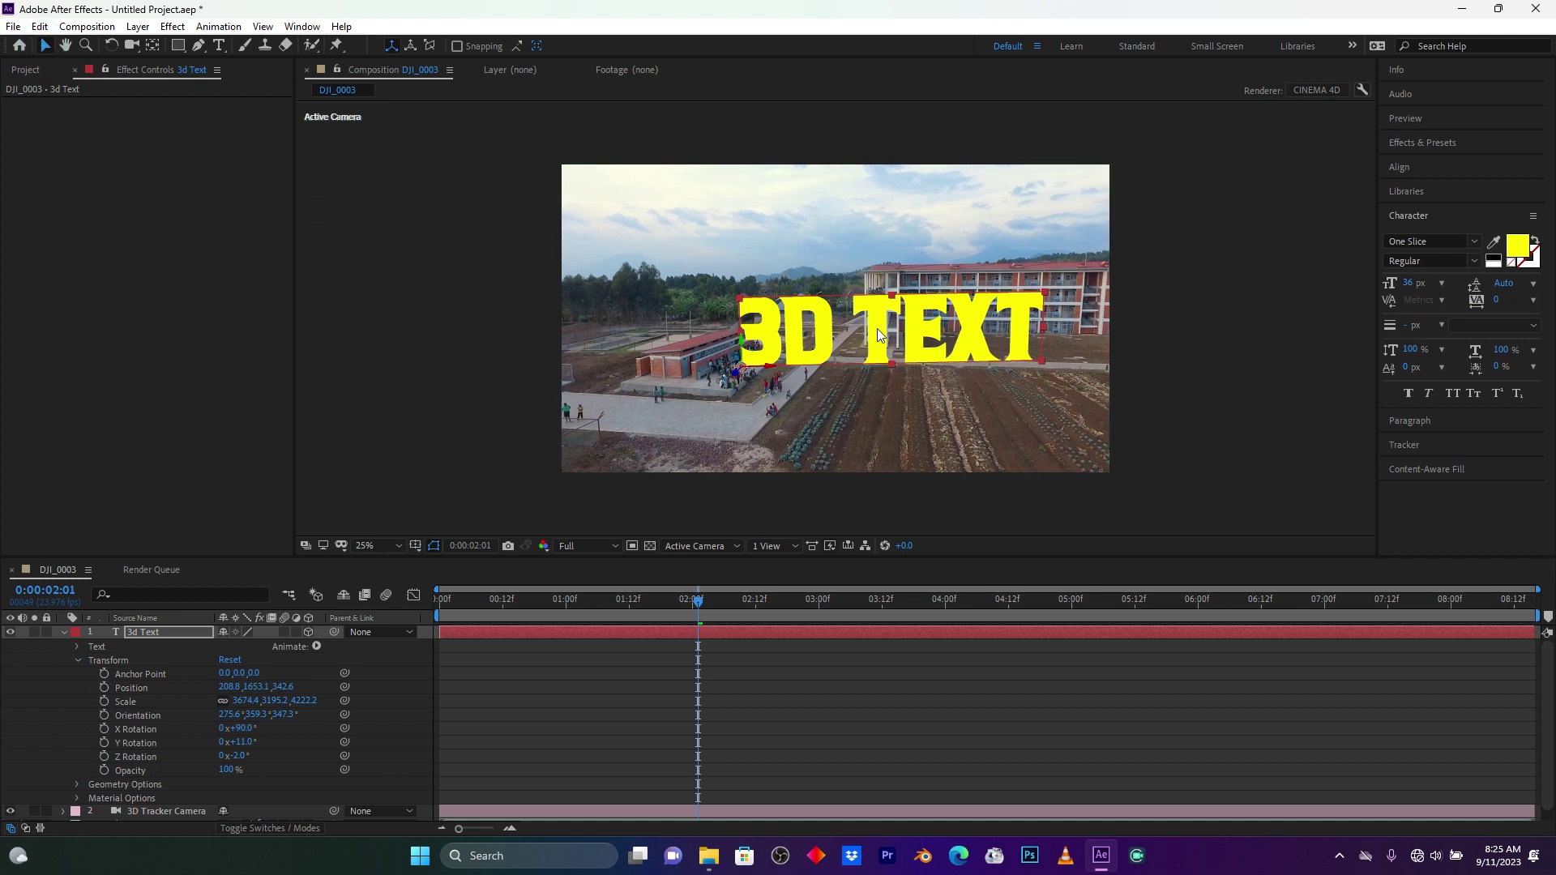
left_click_drag(878, 335, 824, 330)
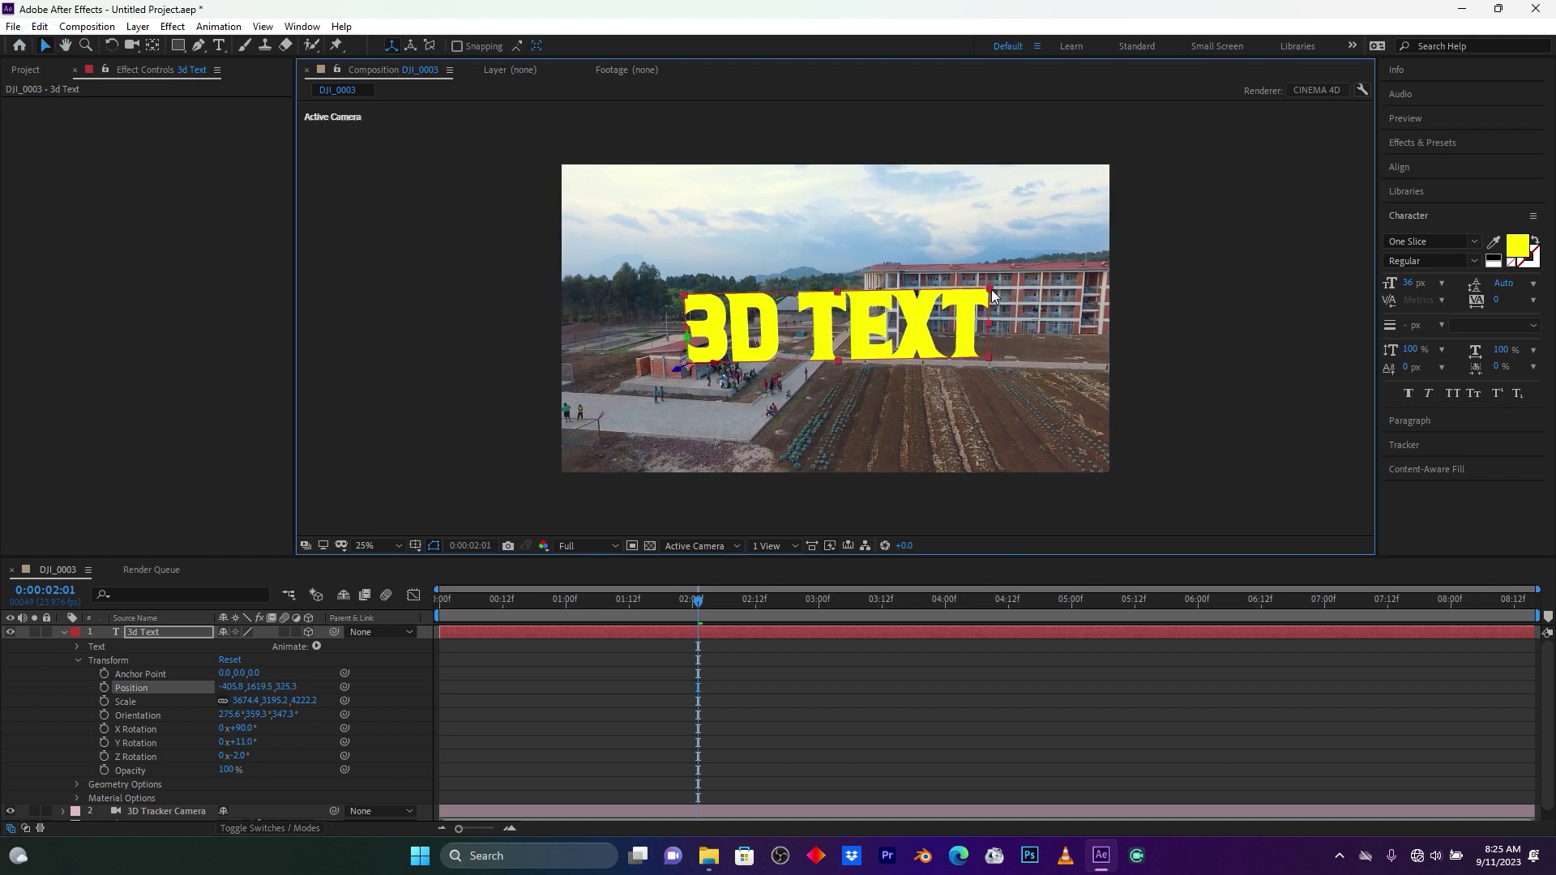
left_click_drag(990, 289, 956, 293)
left_click_drag(872, 321, 883, 318)
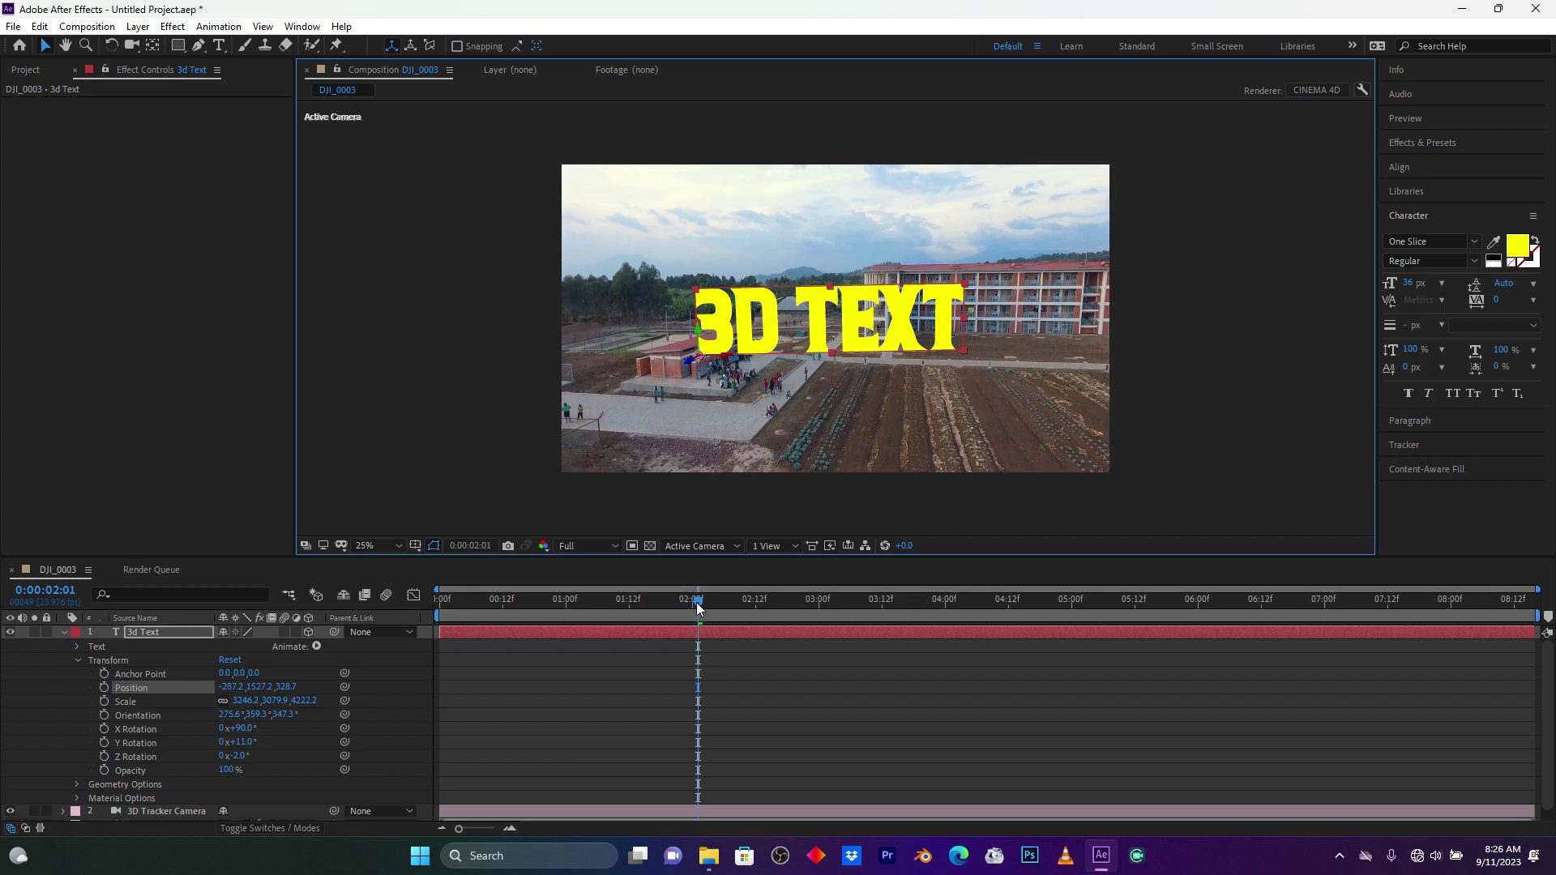
left_click(76, 661)
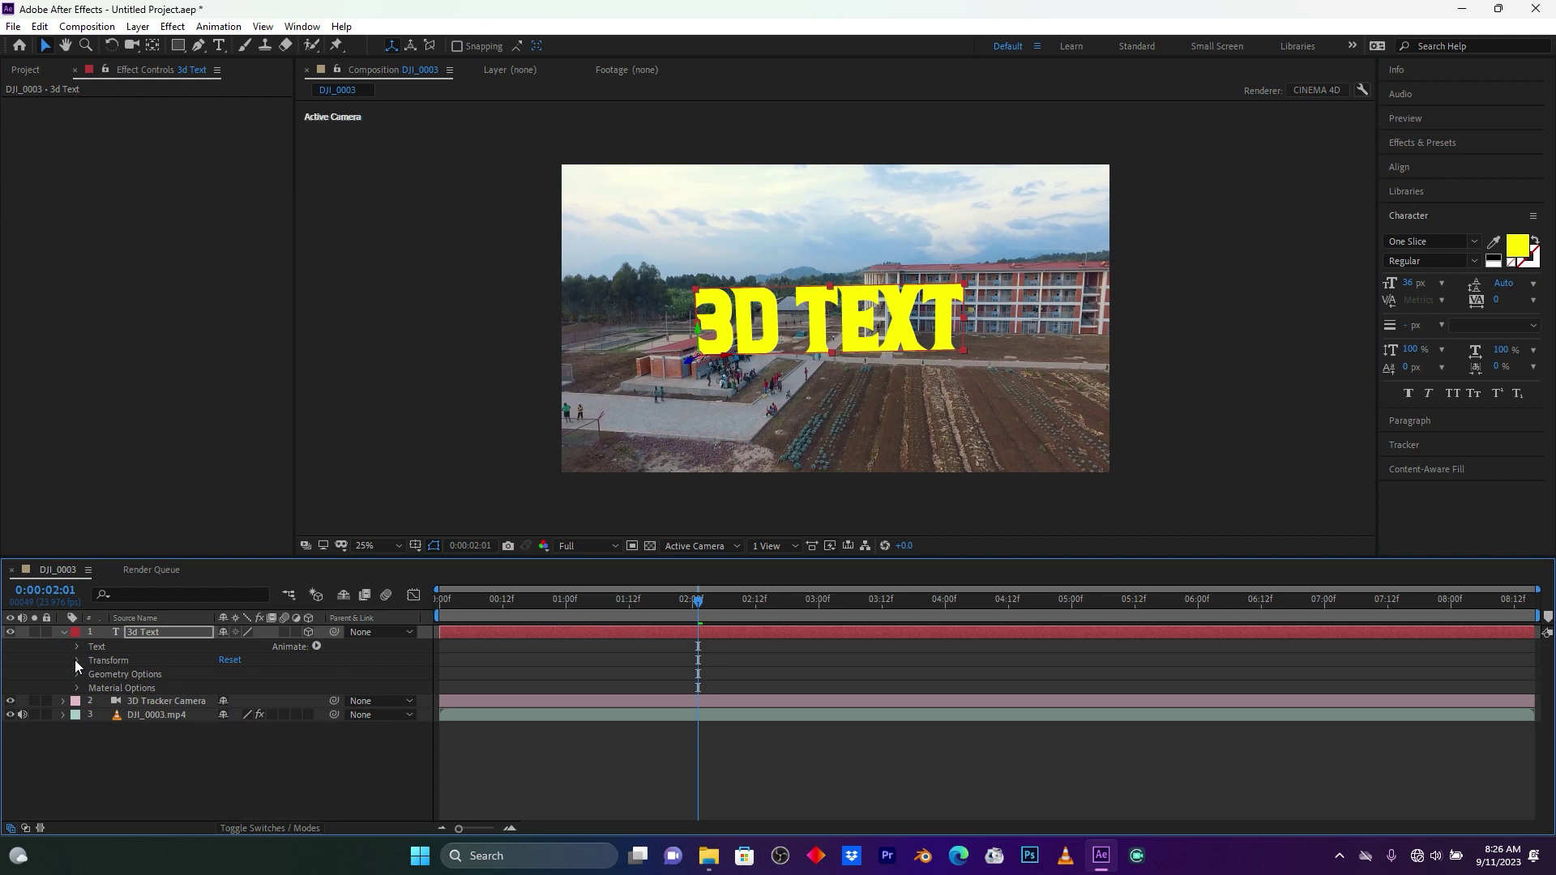
left_click(77, 674)
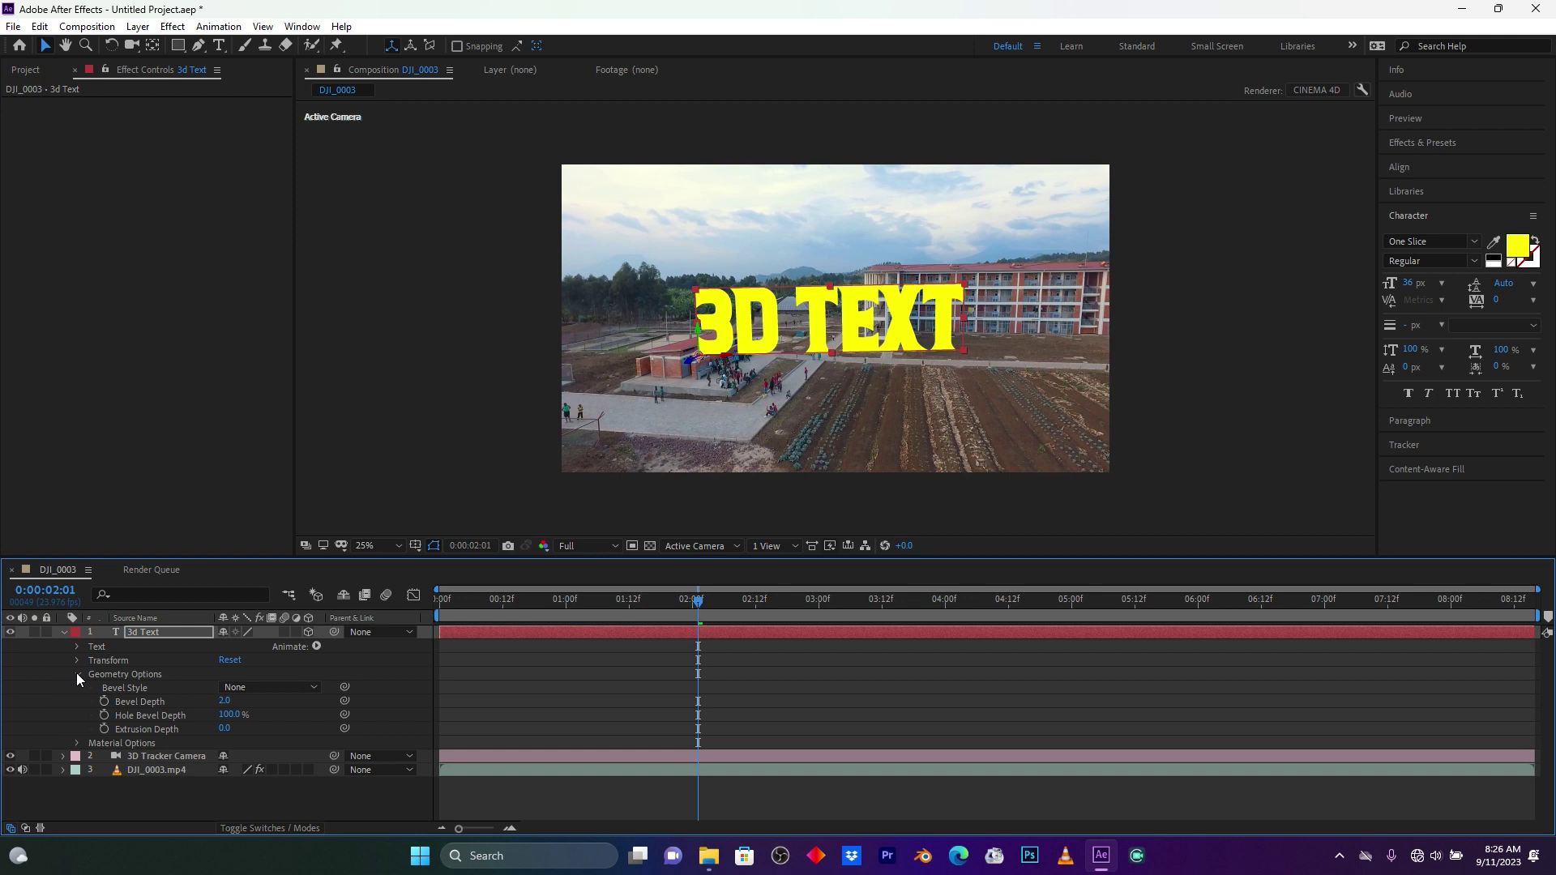
- Raise the 3D TEXT's Extrusion Depth from 5.0 to 8.0
left_click(224, 729)
left_click_drag(242, 729, 230, 730)
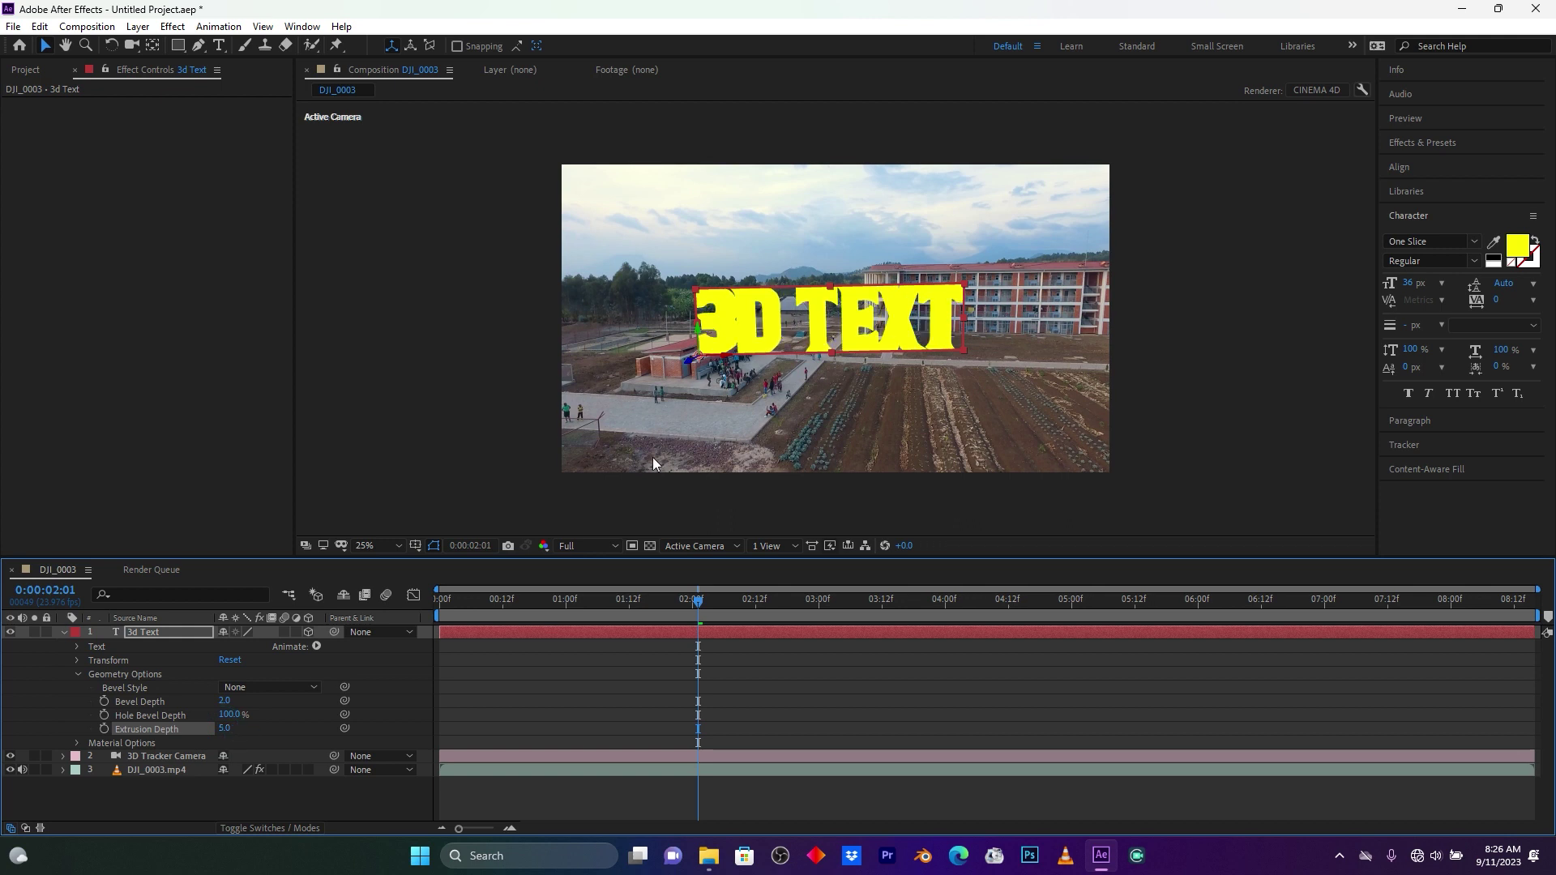
scroll(830, 361, "up", 4)
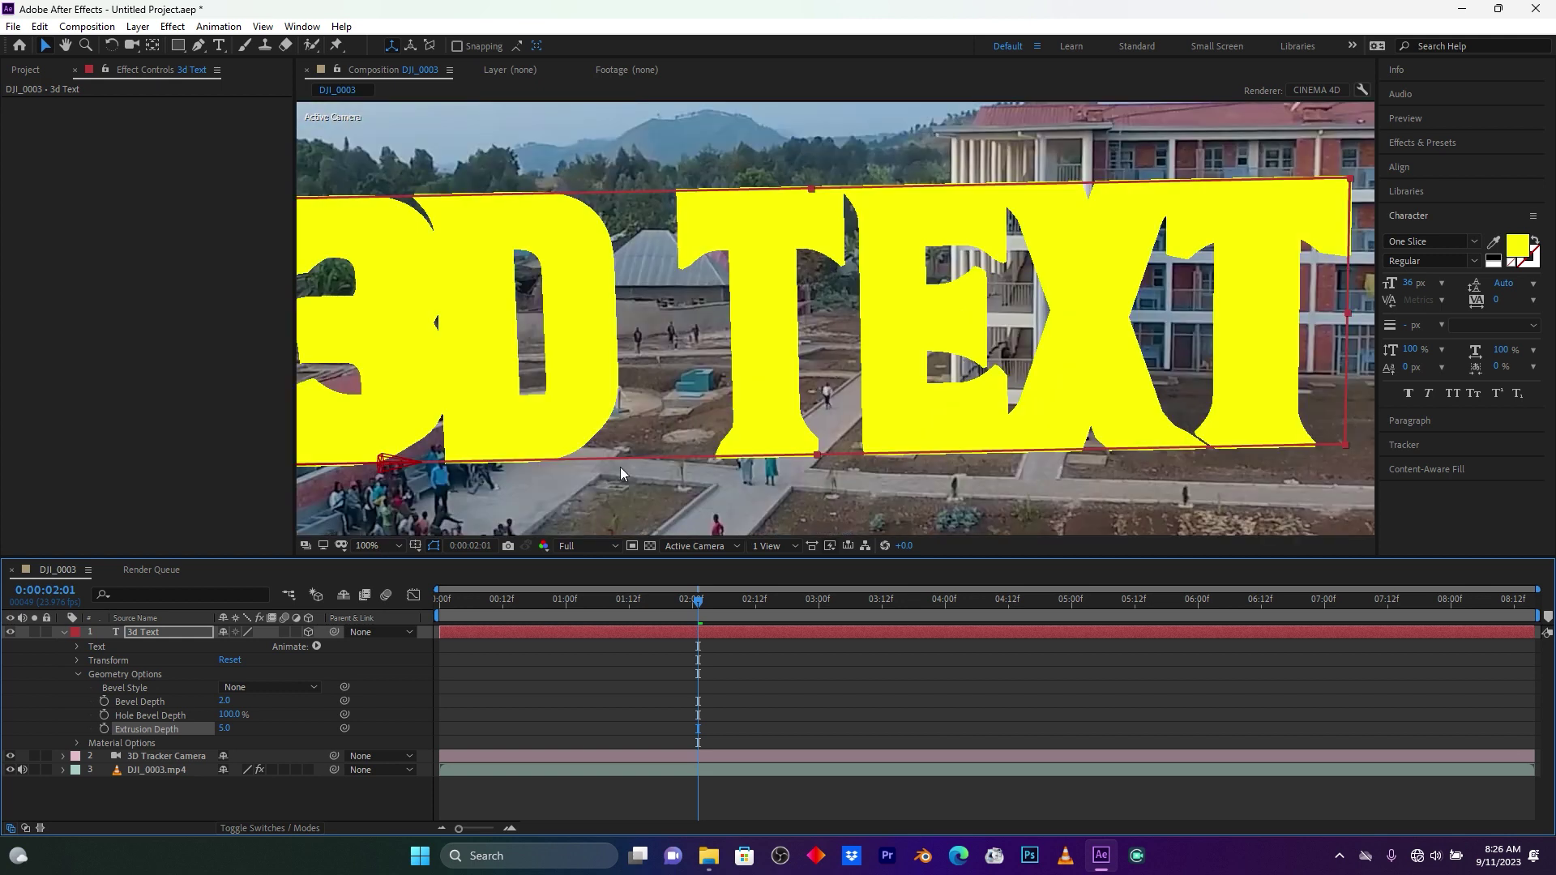
left_click(229, 728)
left_click_drag(229, 728, 226, 728)
left_click(225, 728)
left_click(275, 728)
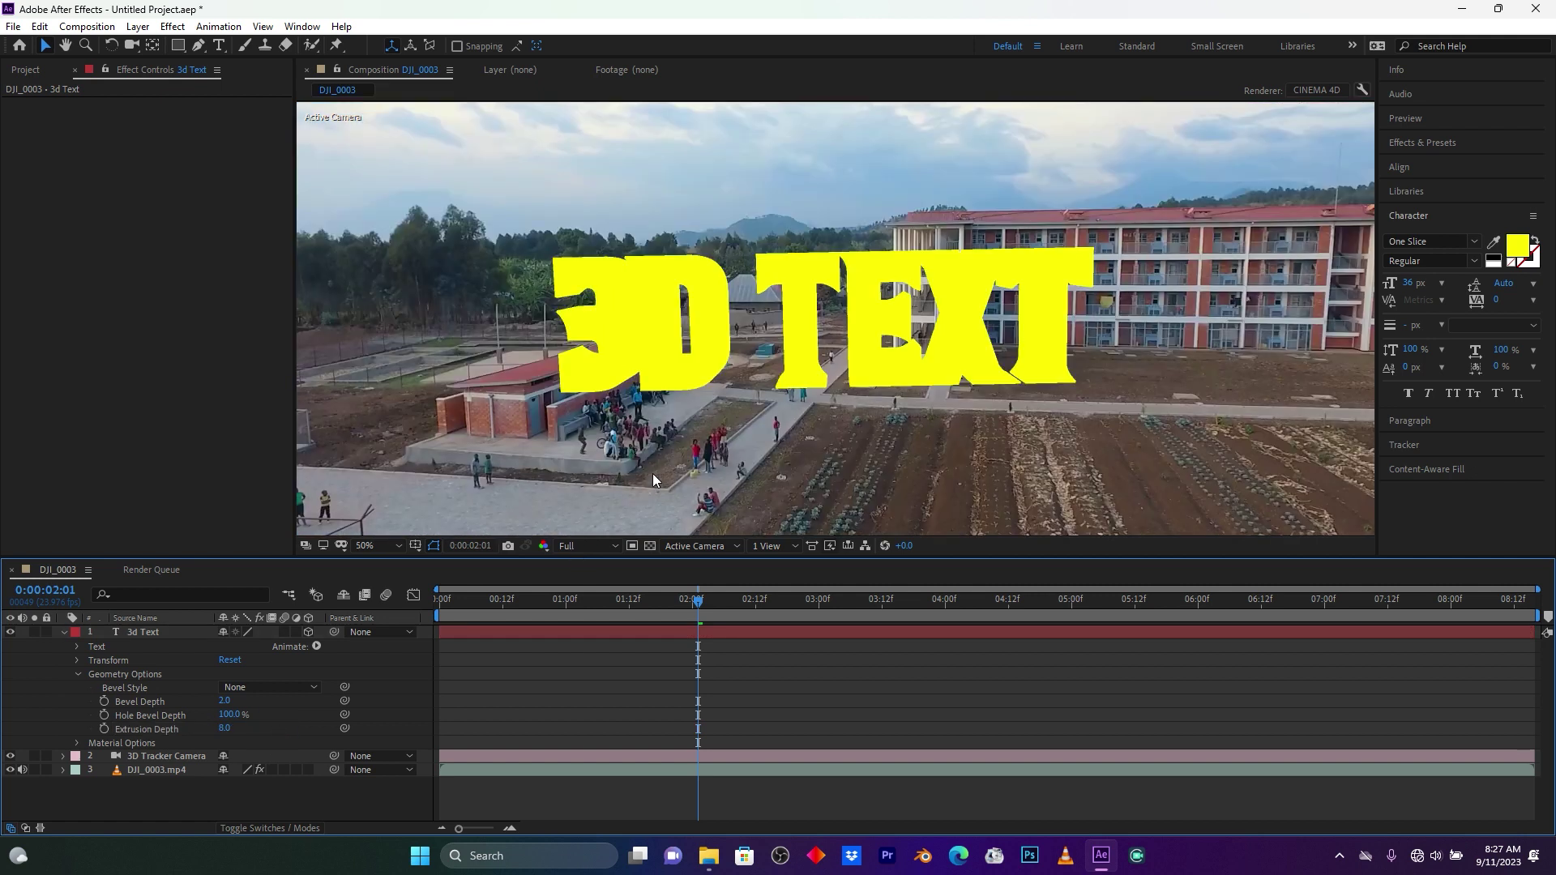
- Add a new light layer and set its Light Type to Ambient
left_click(63, 632)
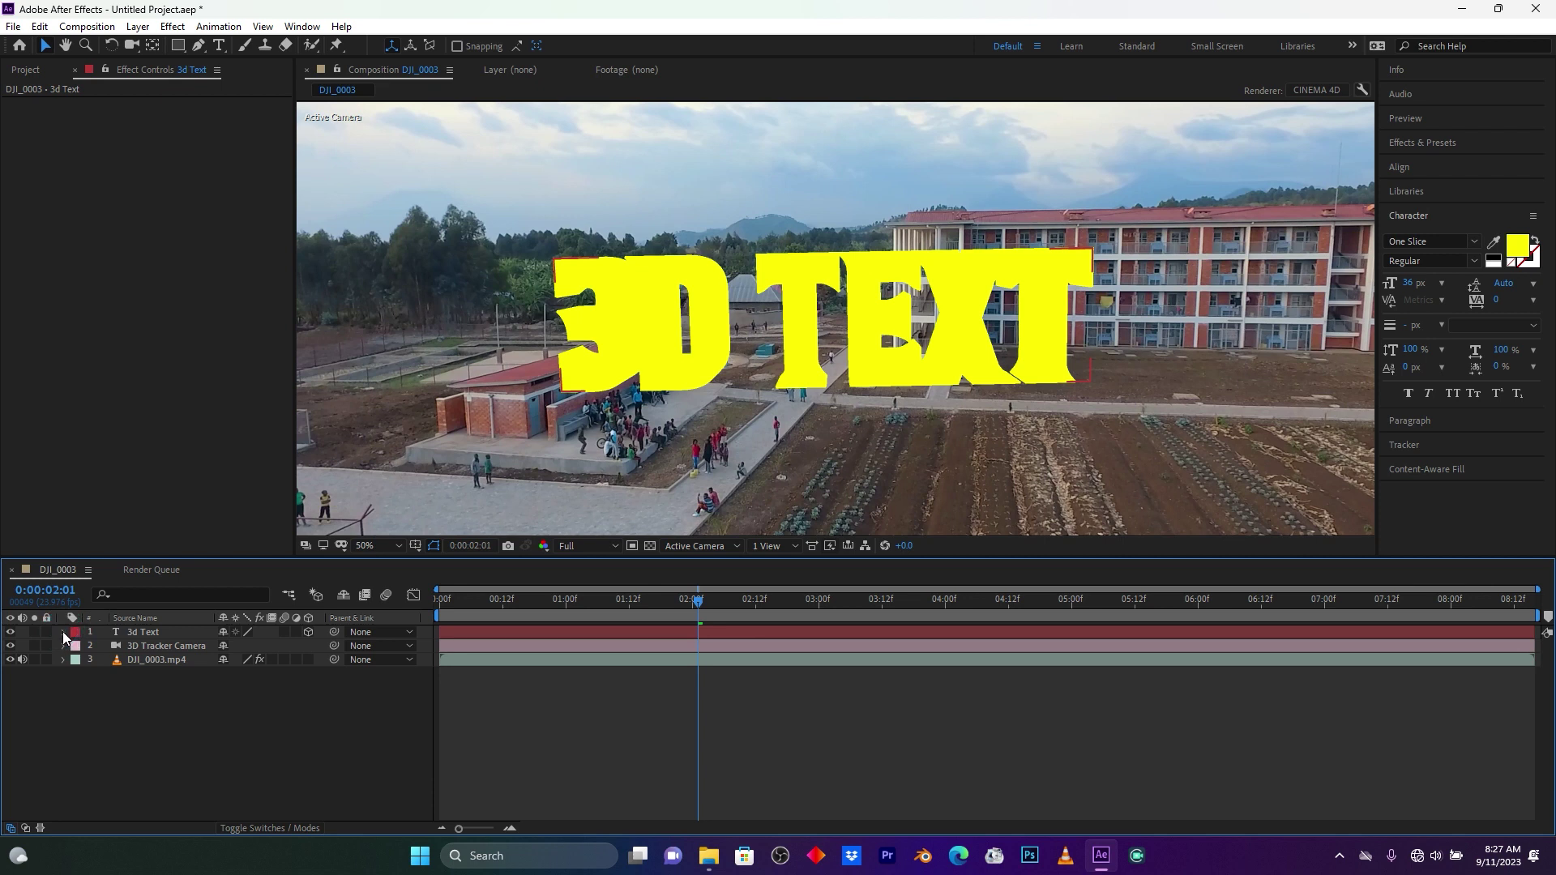
right_click(106, 745)
mouse_move(199, 559)
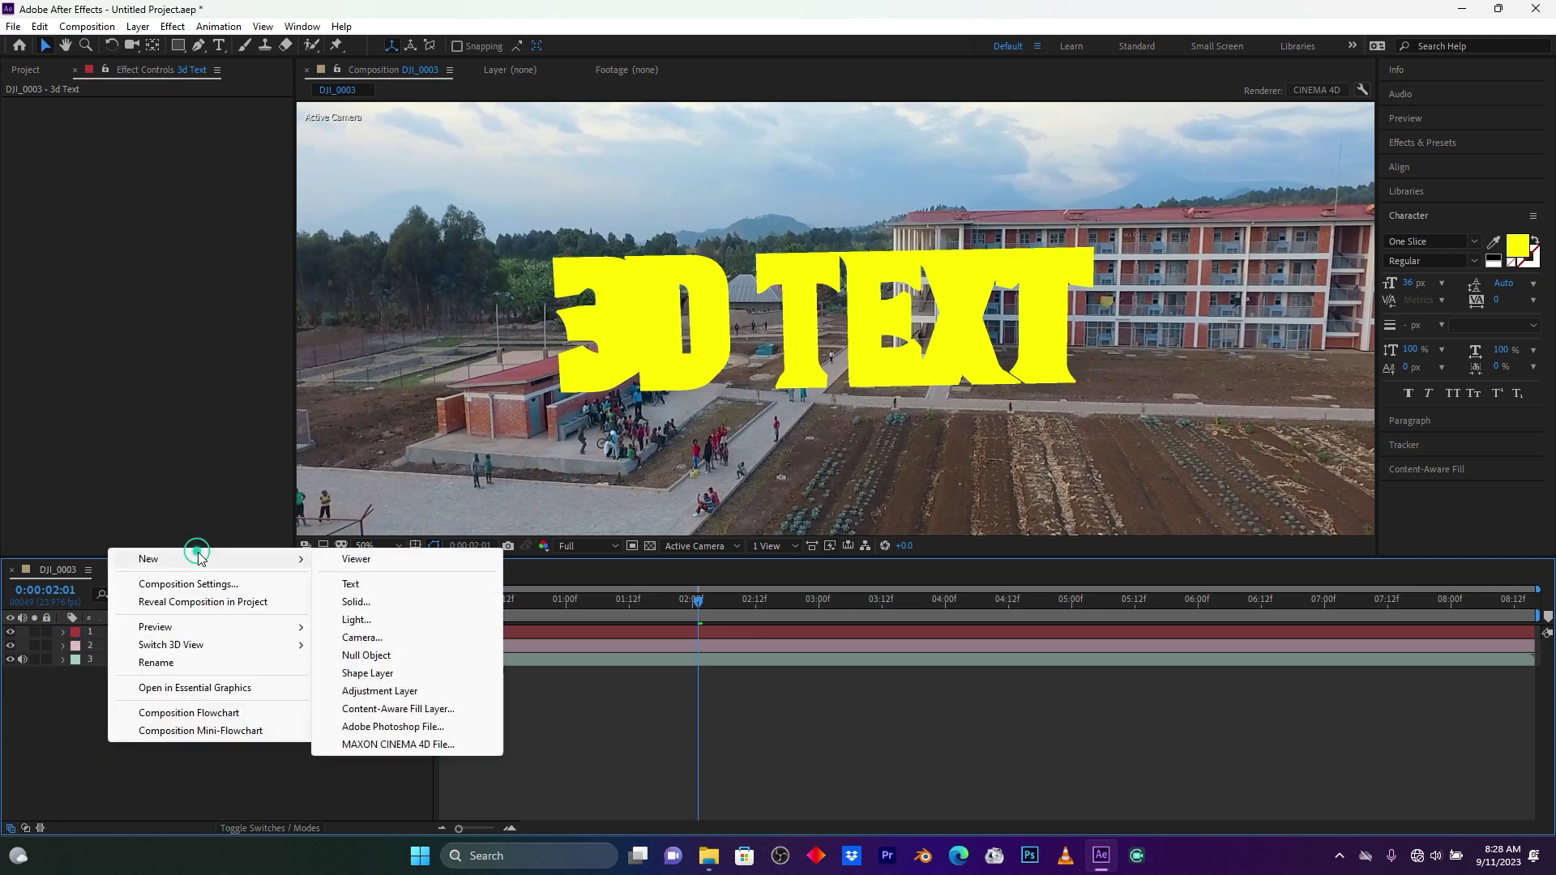
left_click(364, 619)
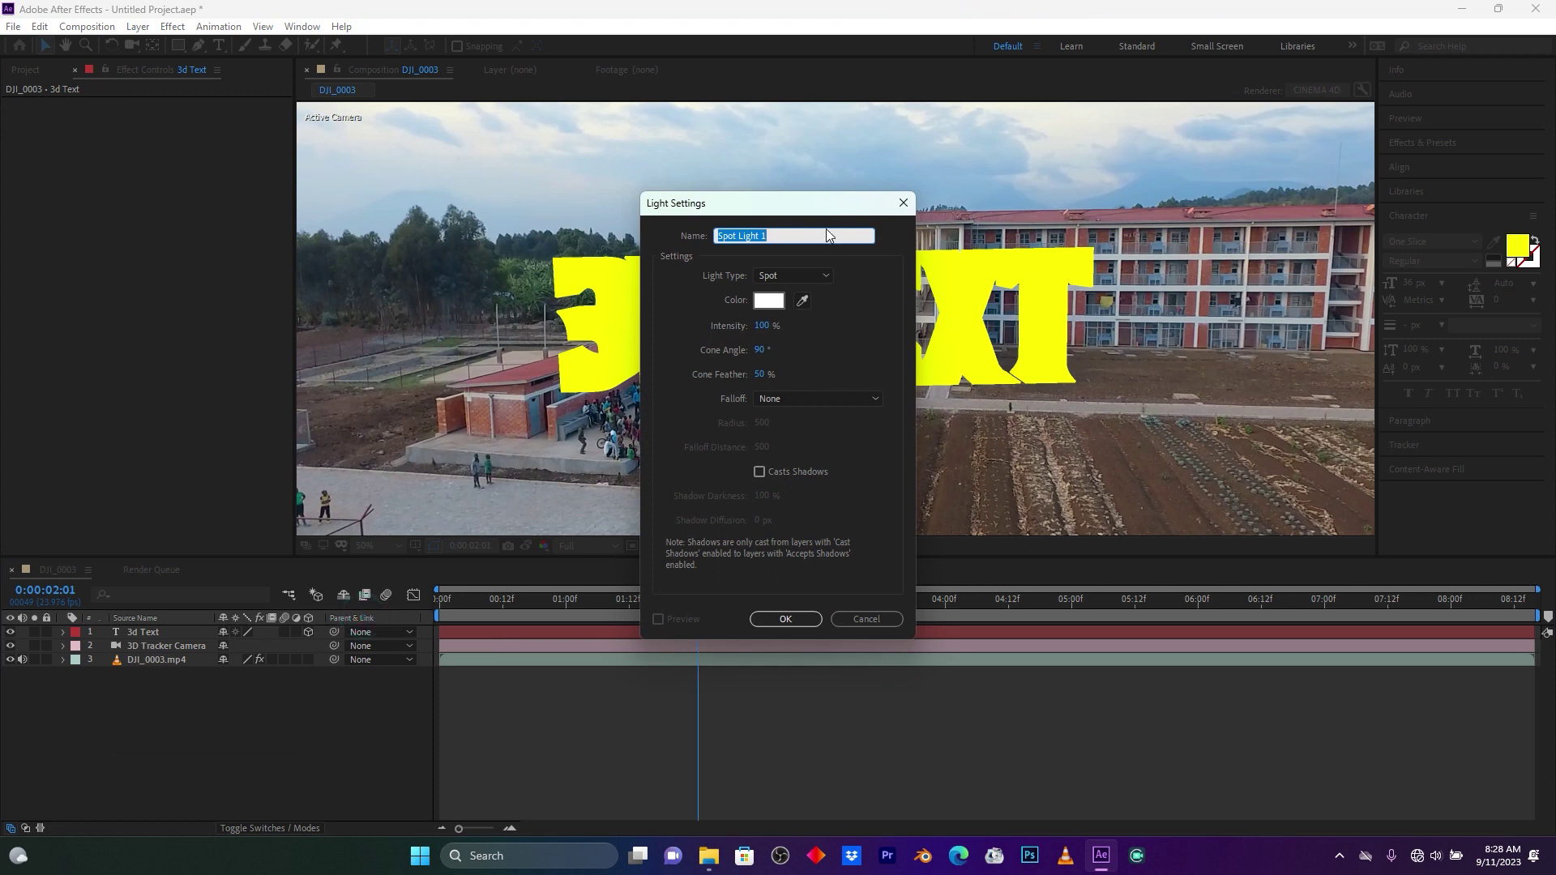
left_click(792, 276)
left_click(794, 339)
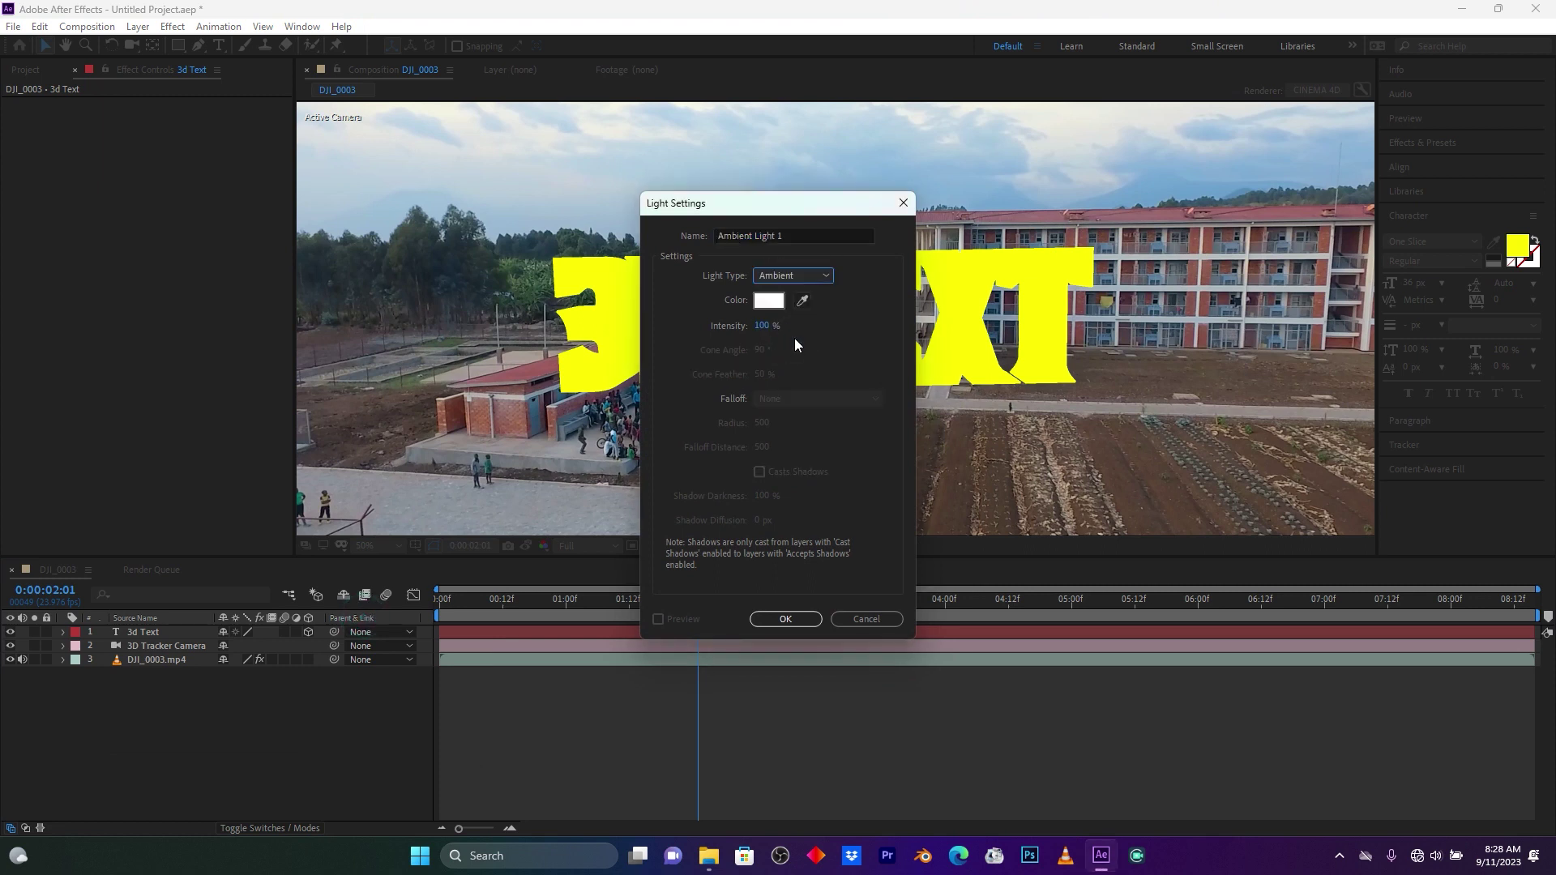
- Confirm Ambient Light 1, then add Spot Light 1 casting shadows at 103% intensity
left_click(786, 618)
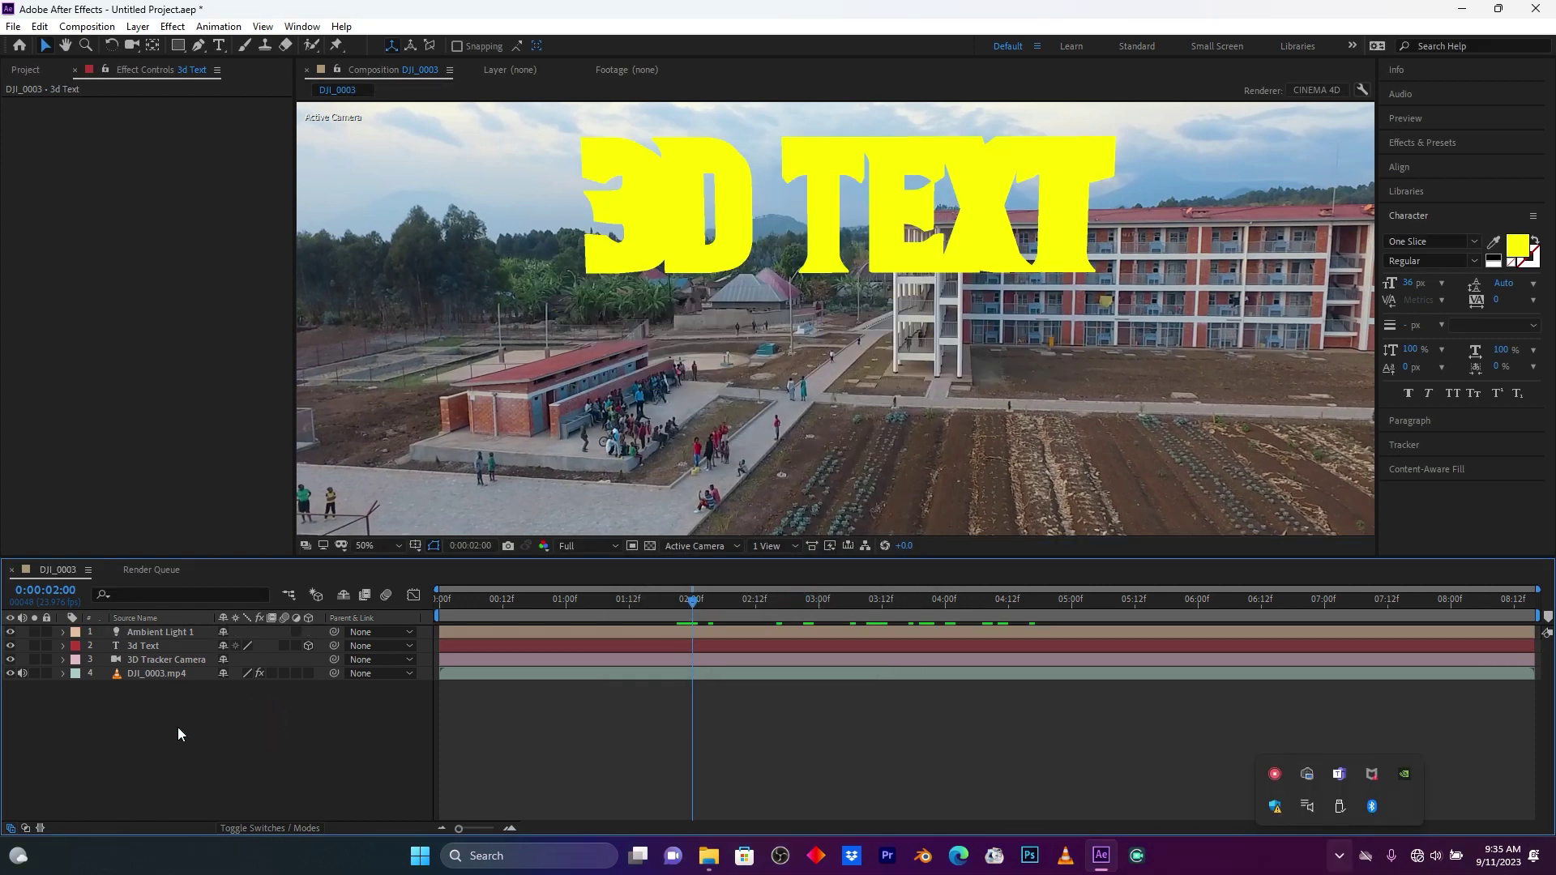
right_click(177, 727)
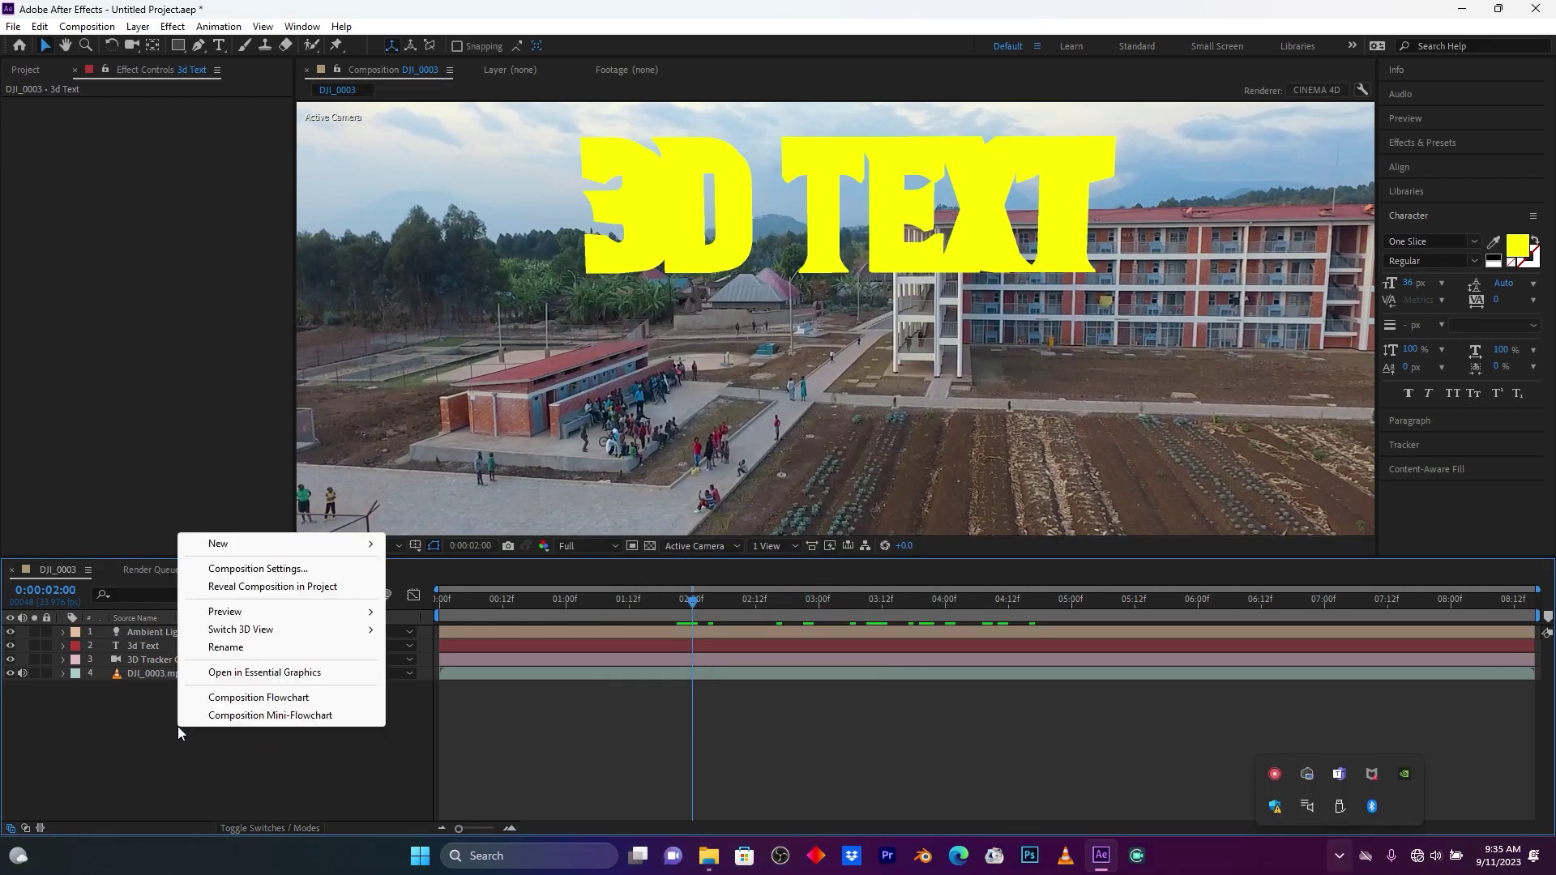
mouse_move(354, 544)
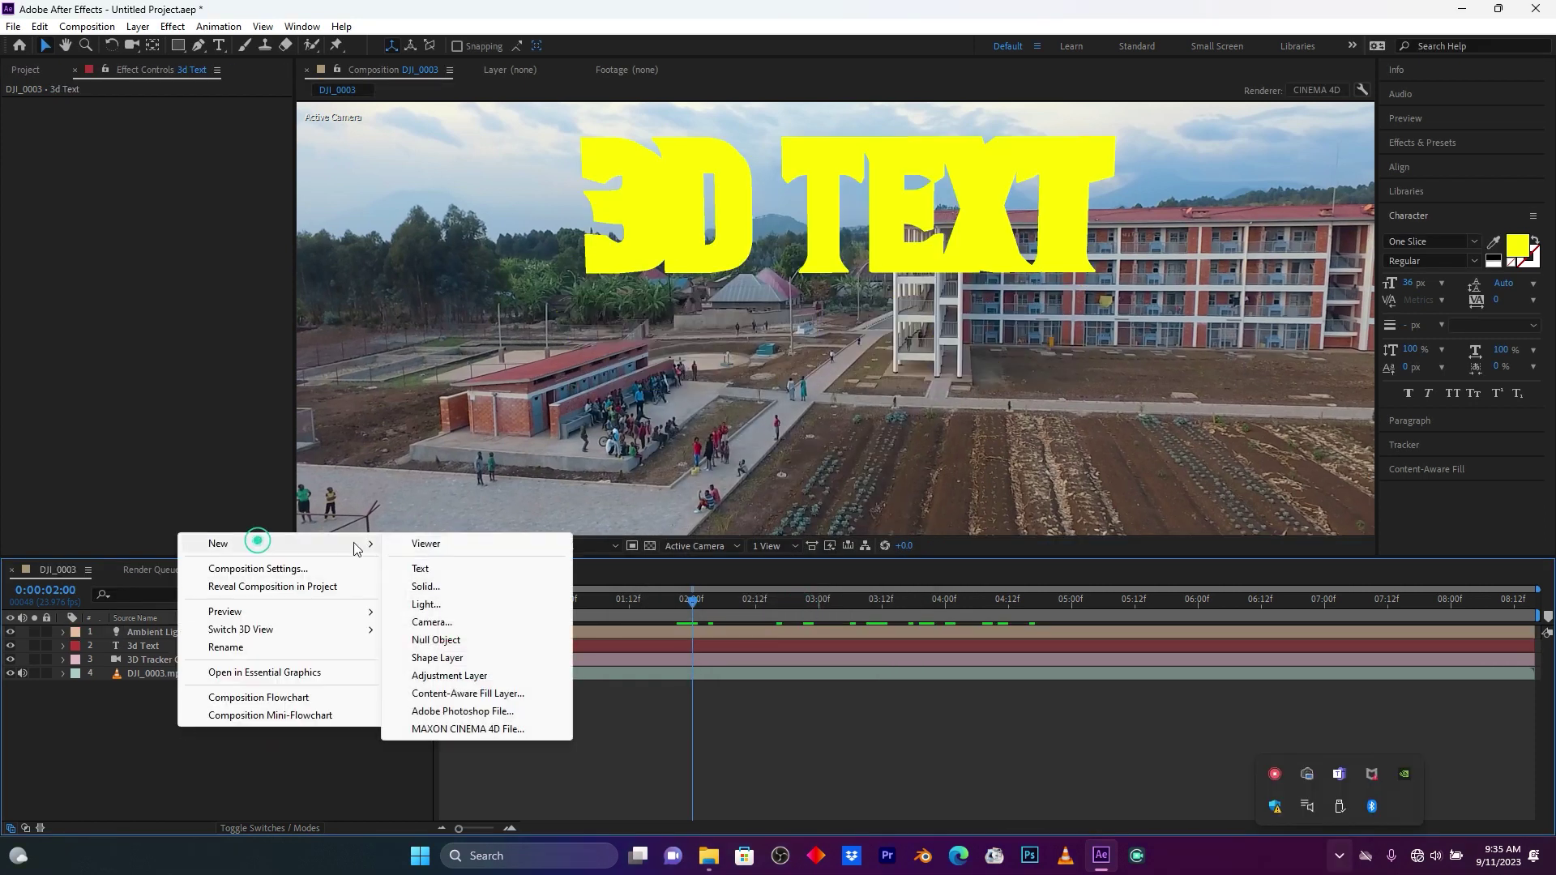
left_click(443, 605)
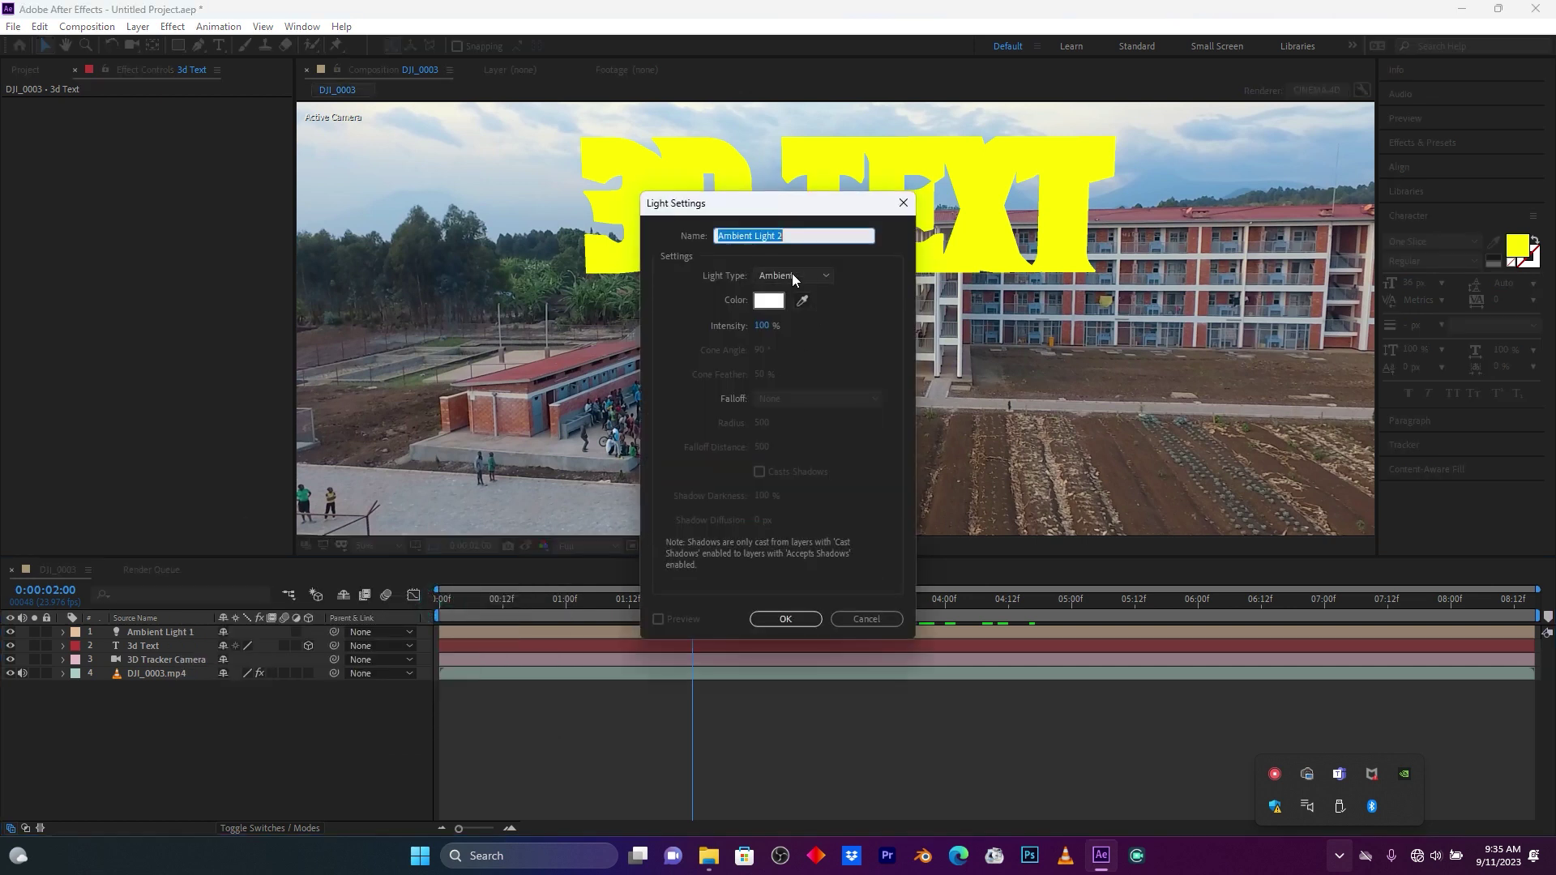
left_click(791, 276)
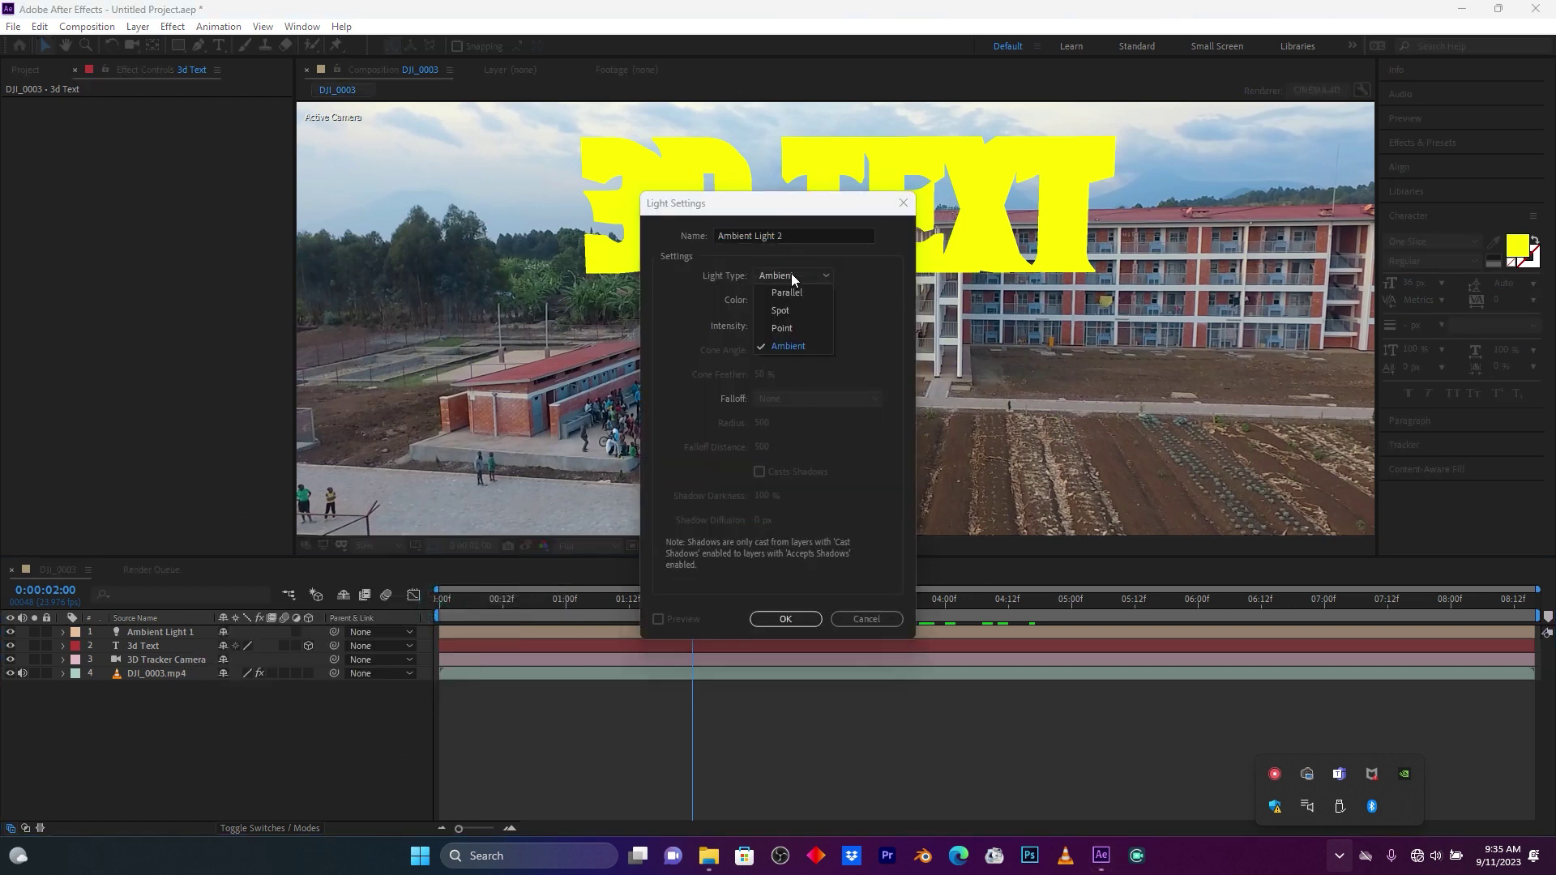
left_click(793, 308)
left_click(761, 472)
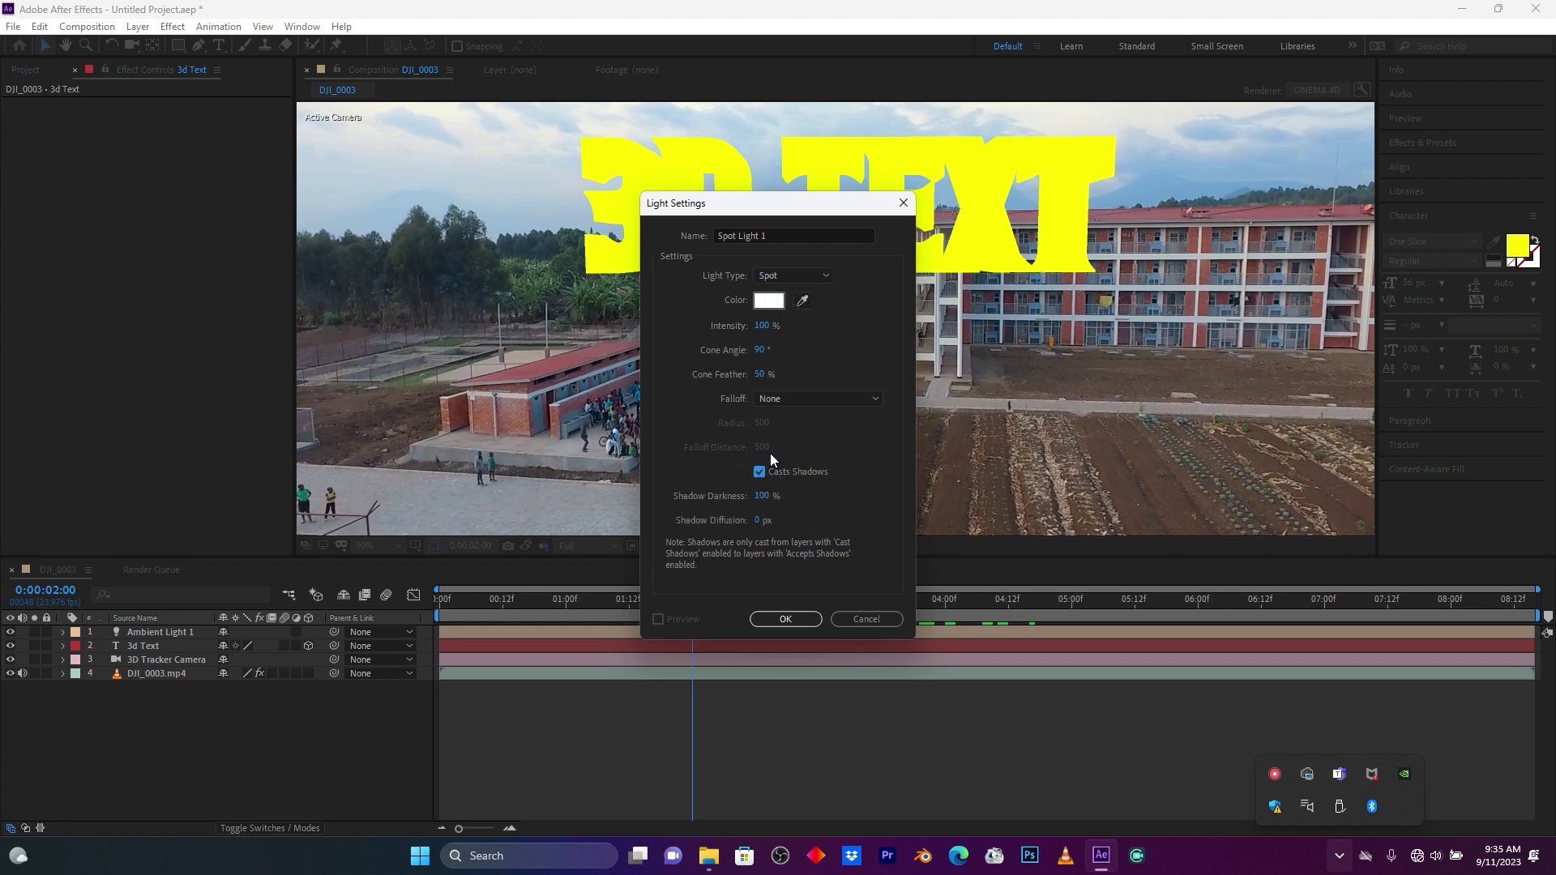
mouse_move(767, 325)
left_mouse_down()
mouse_move(780, 326)
mouse_move(762, 331)
left_mouse_up()
left_click(802, 625)
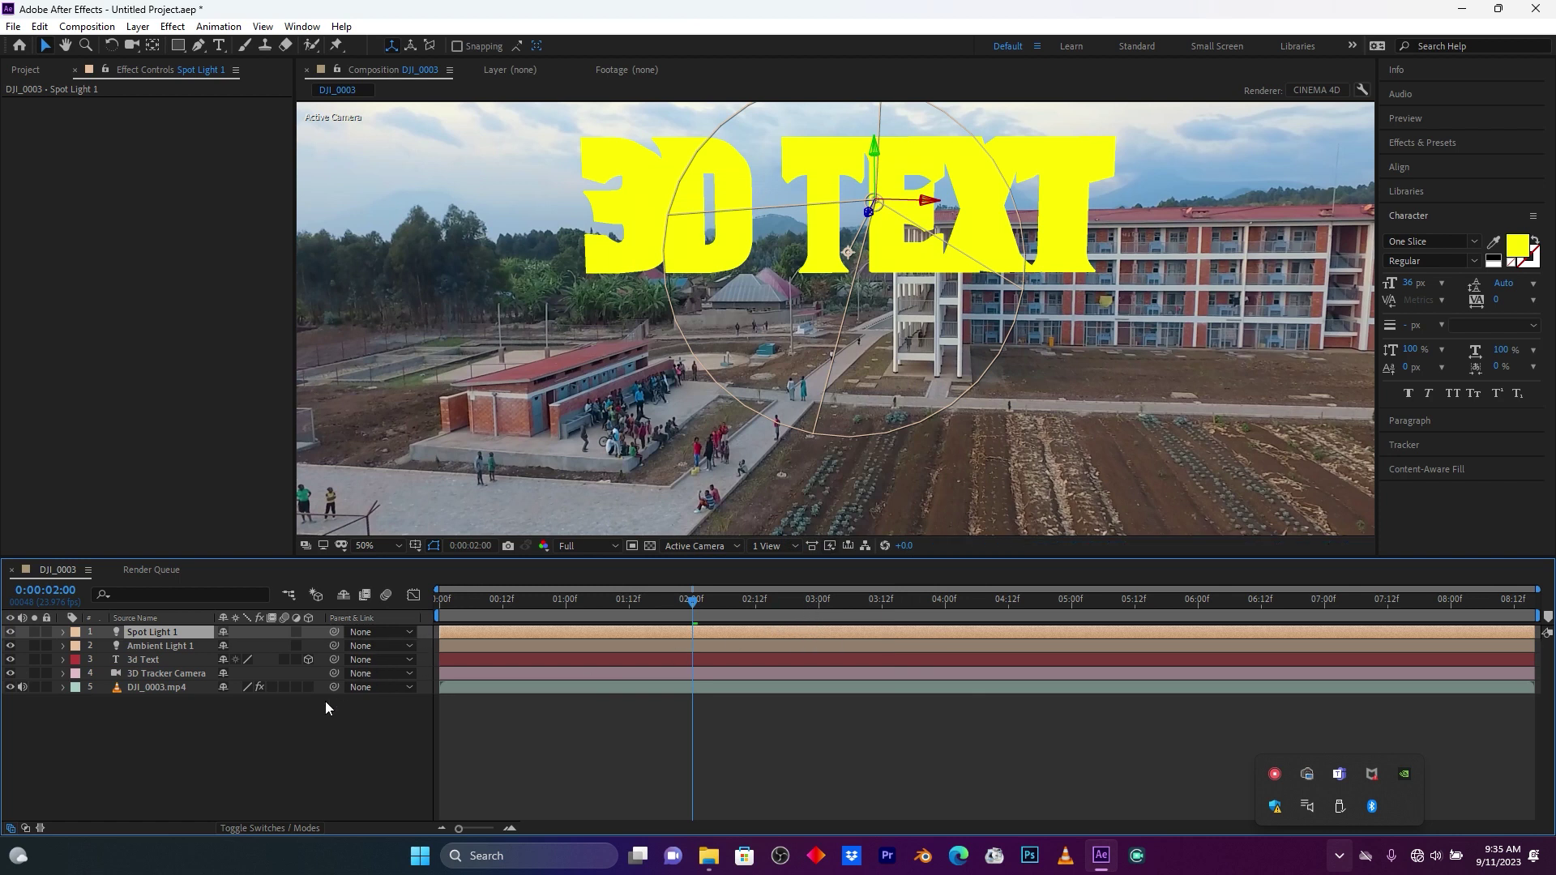
- Zoom out and drag Spot Light 1 back, then up and right above the 3D TEXT
key("comma")
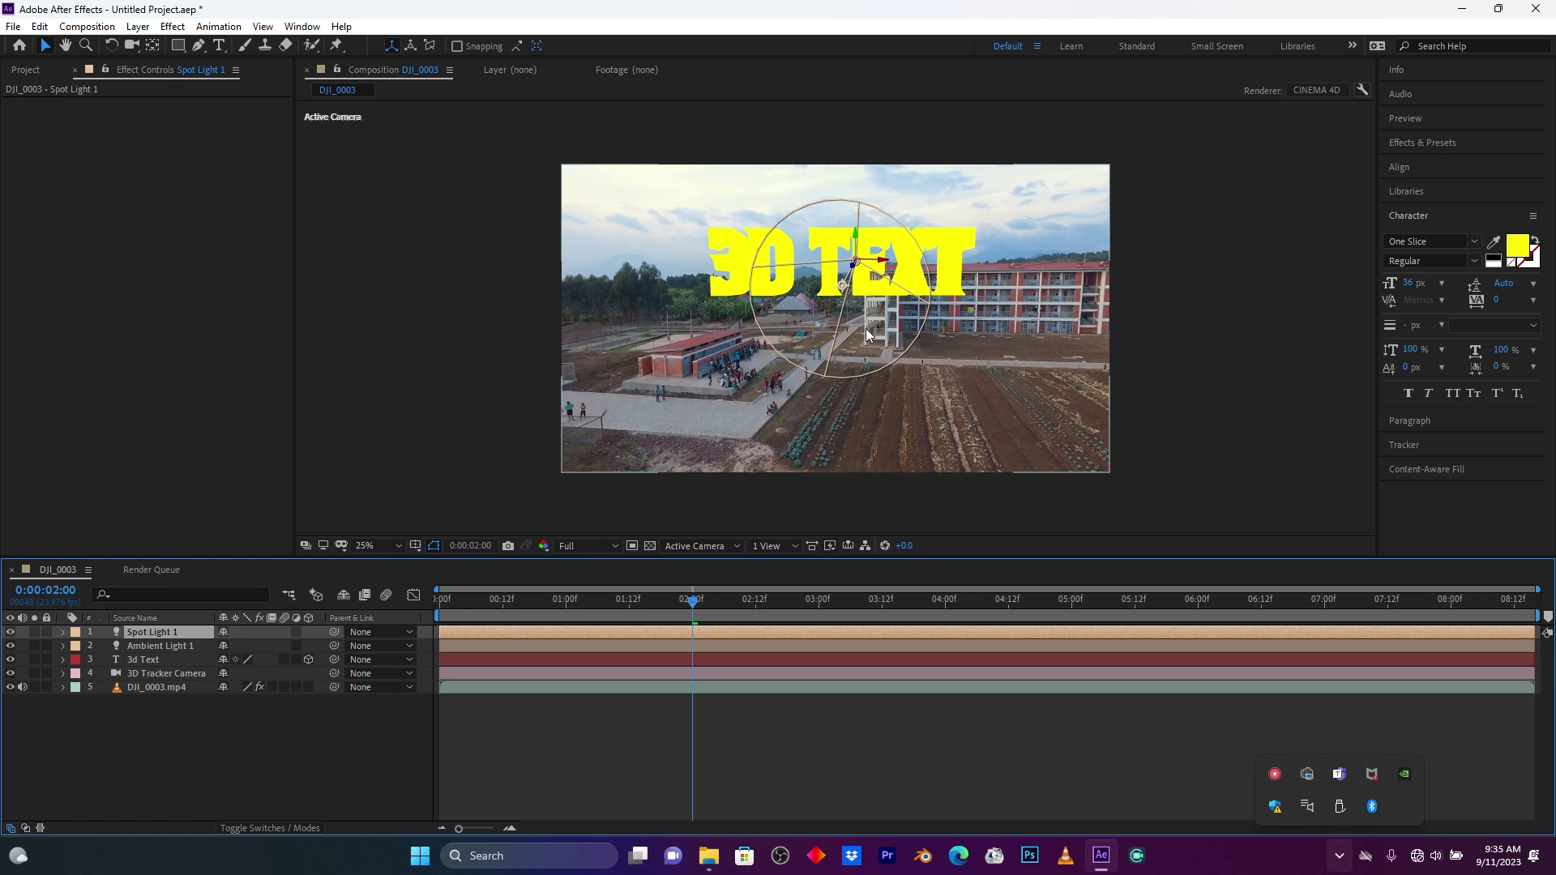
left_click_drag(856, 264, 784, 235)
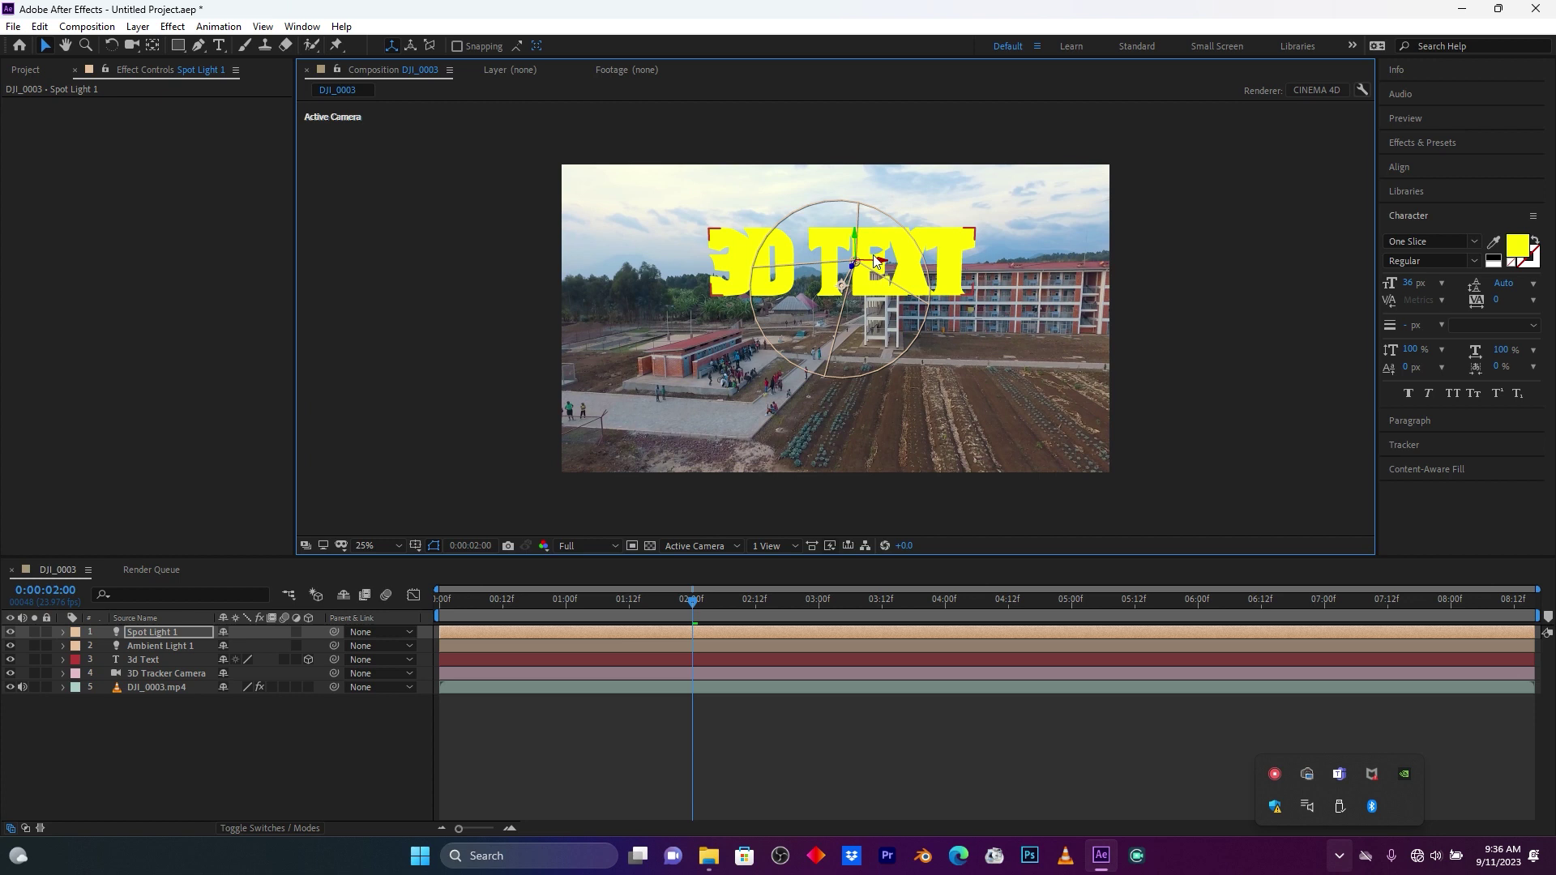
left_click_drag(866, 270, 1017, 199)
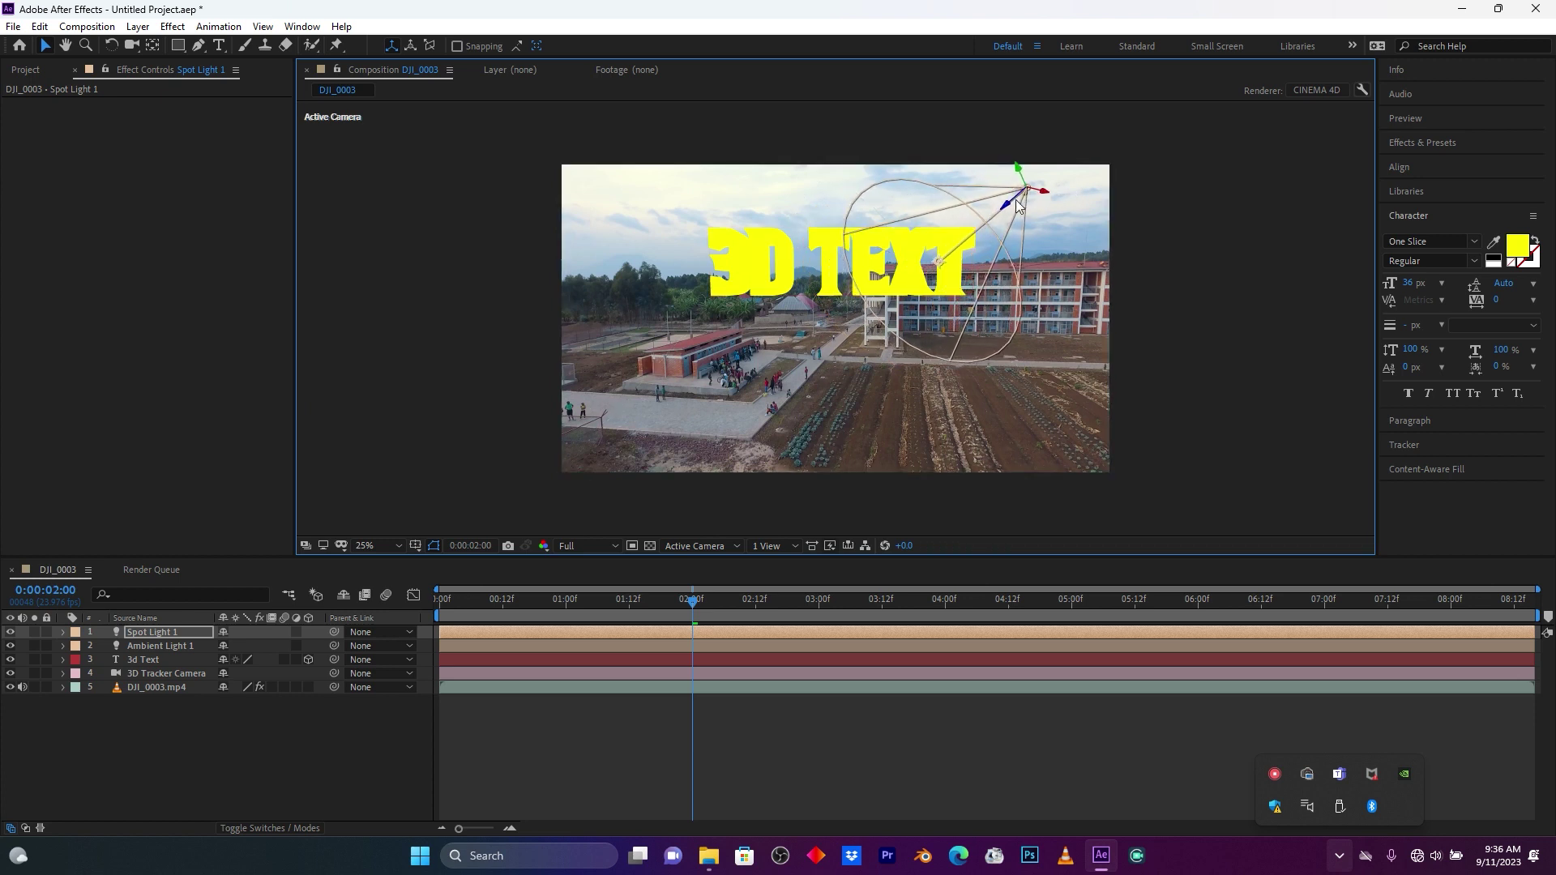
left_click_drag(1009, 206, 1031, 188)
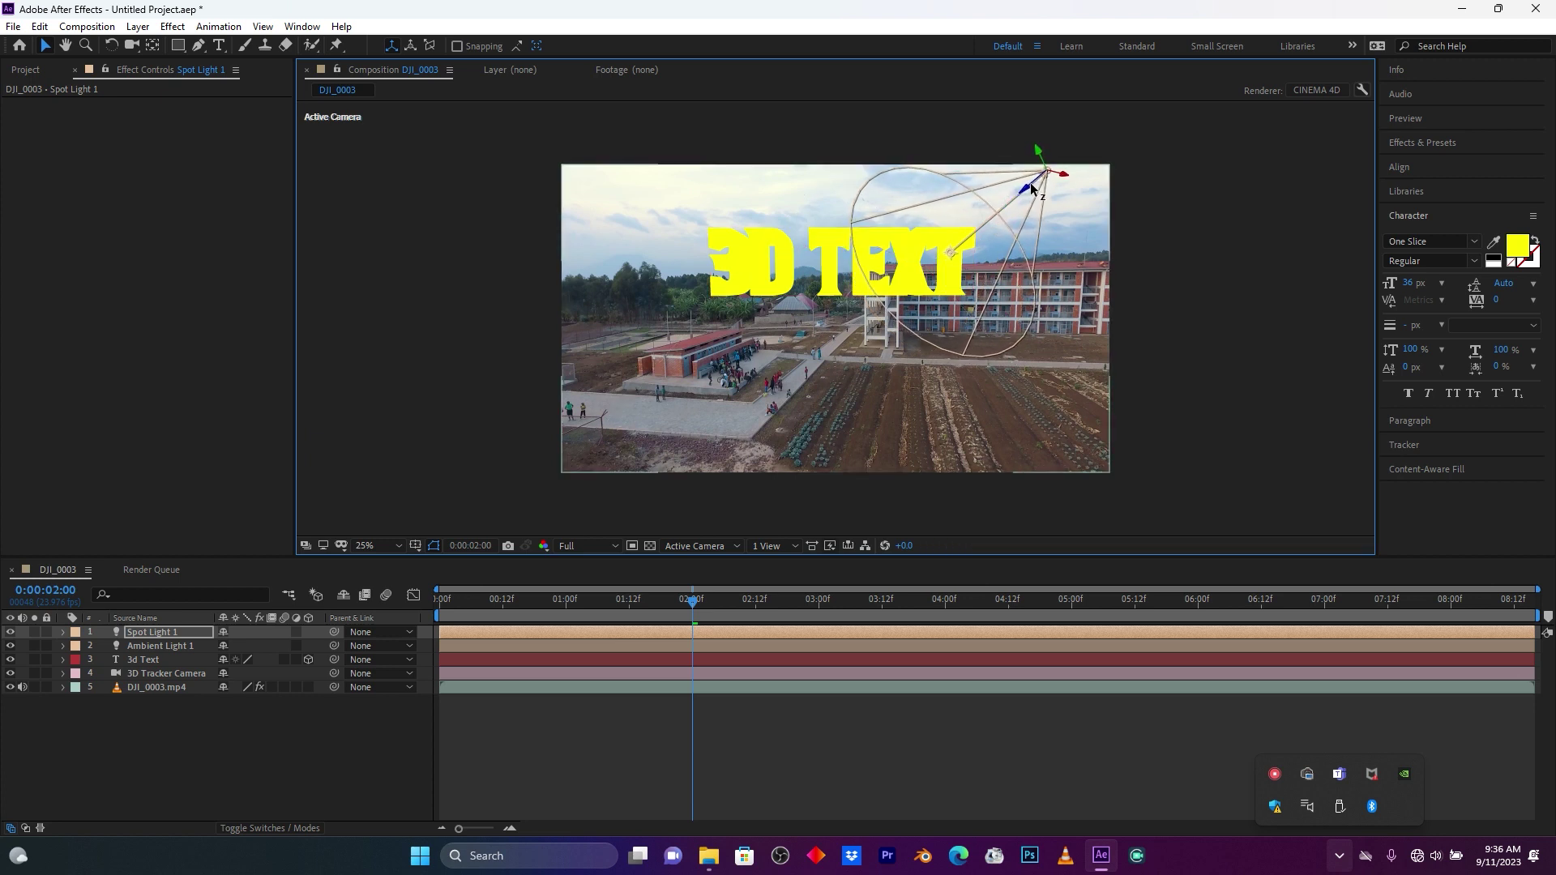
- Change Ambient Light 1's colour to olive yellow 9C9E09 and apply the light settings
double_click(162, 645)
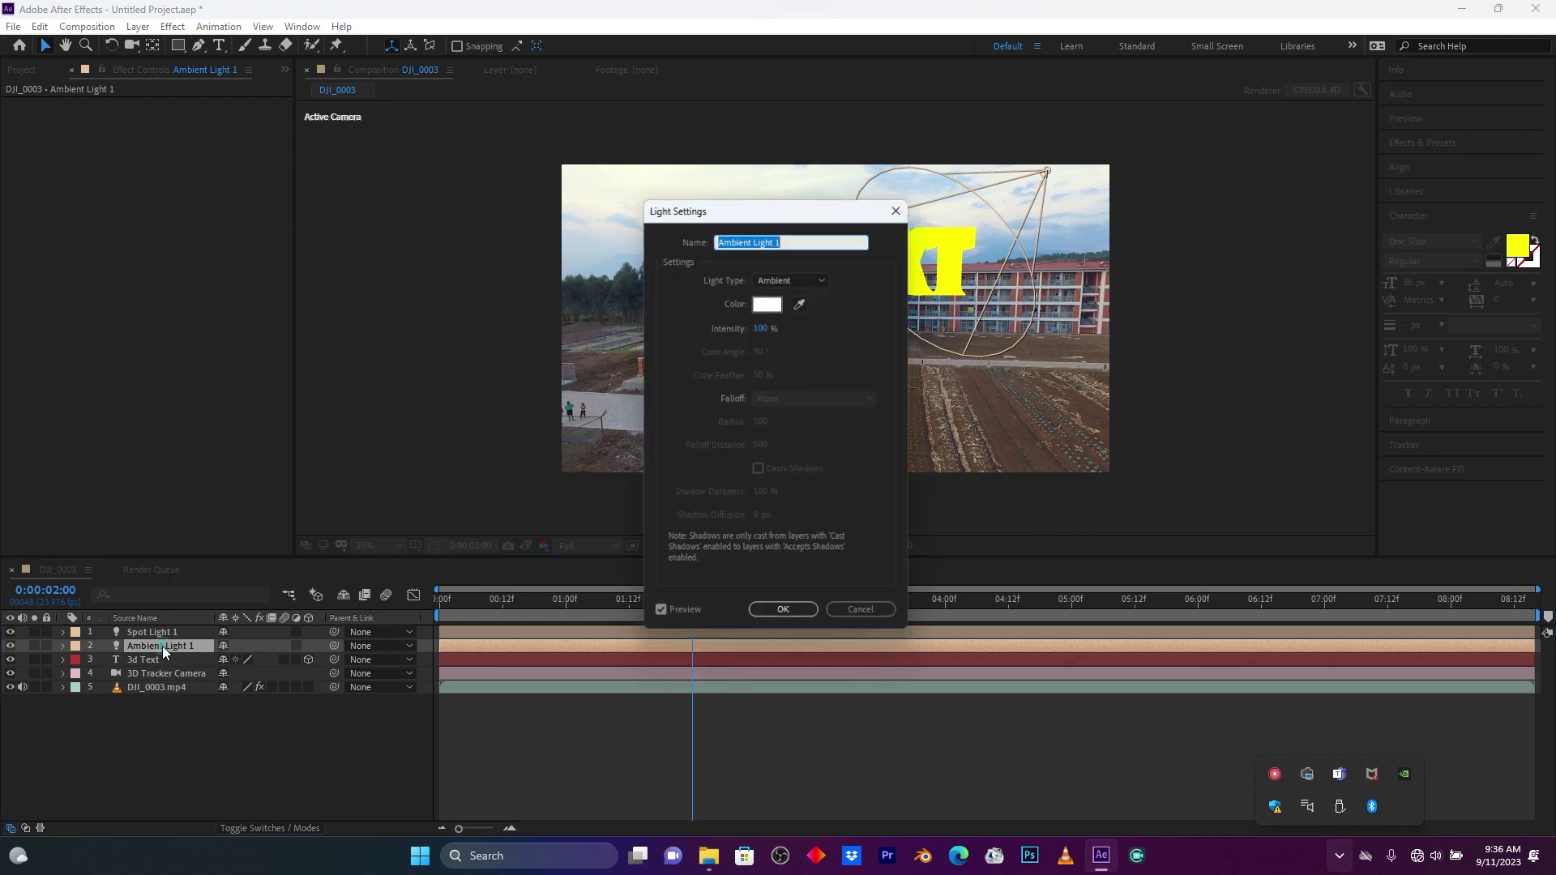
left_click(768, 303)
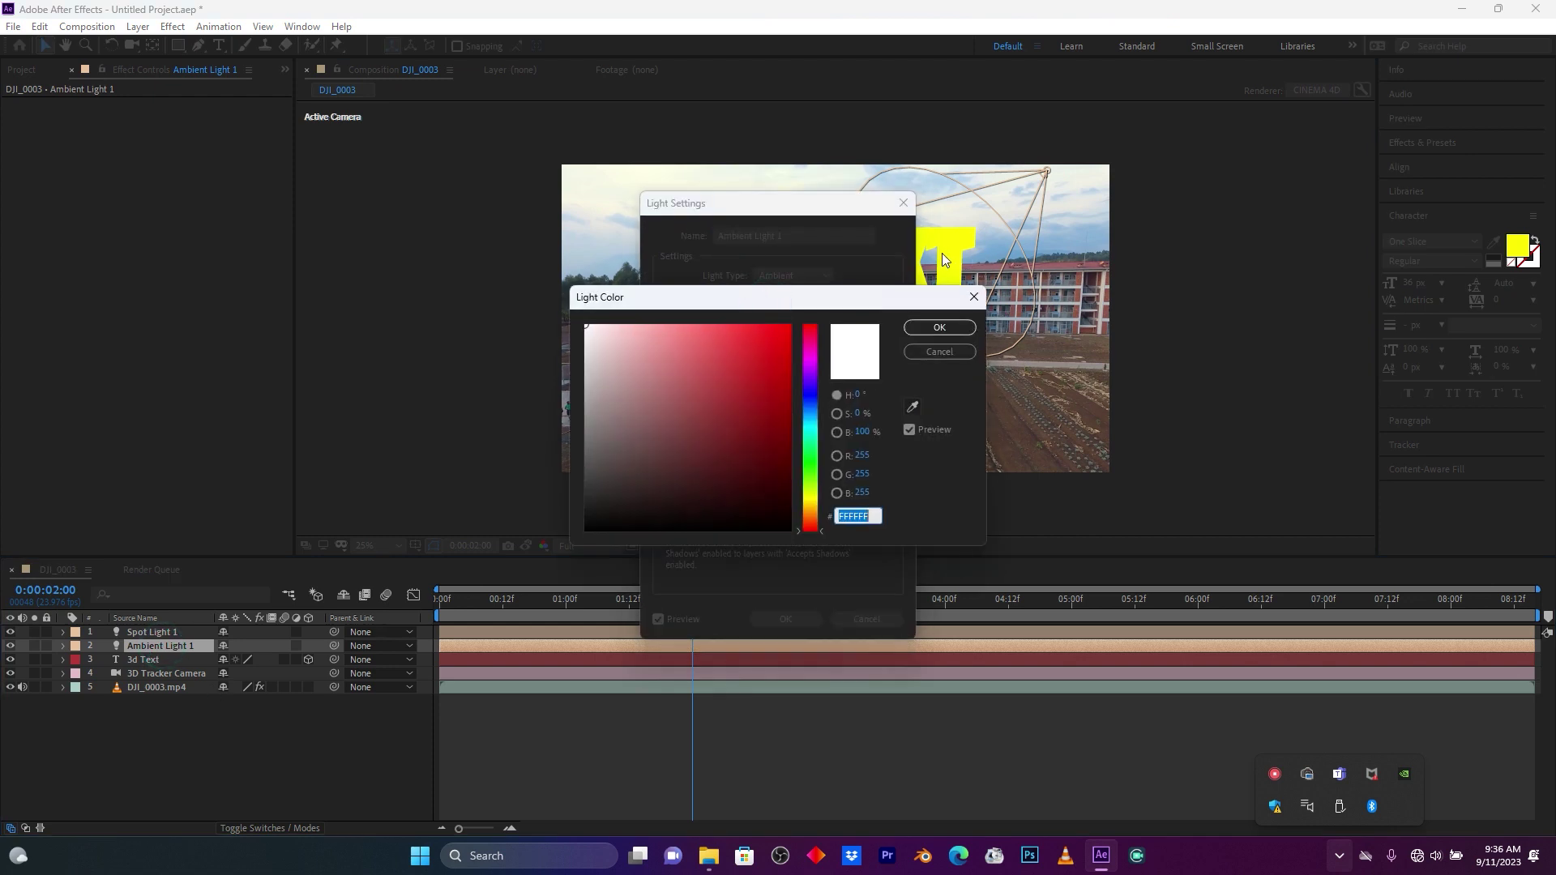
left_click_drag(809, 500, 818, 495)
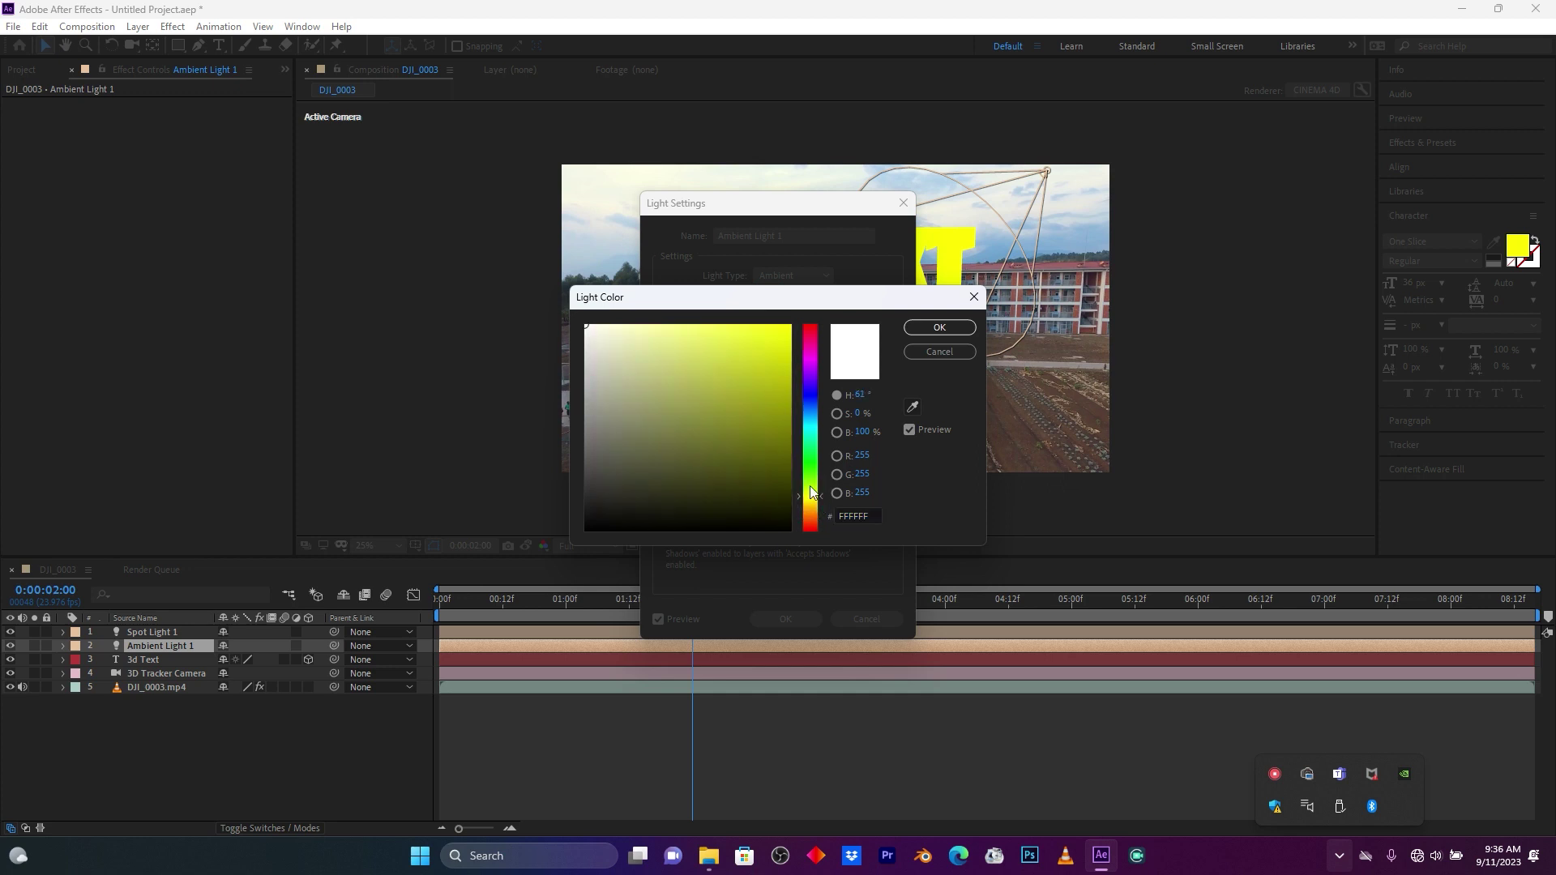
left_click(783, 389)
left_click(940, 327)
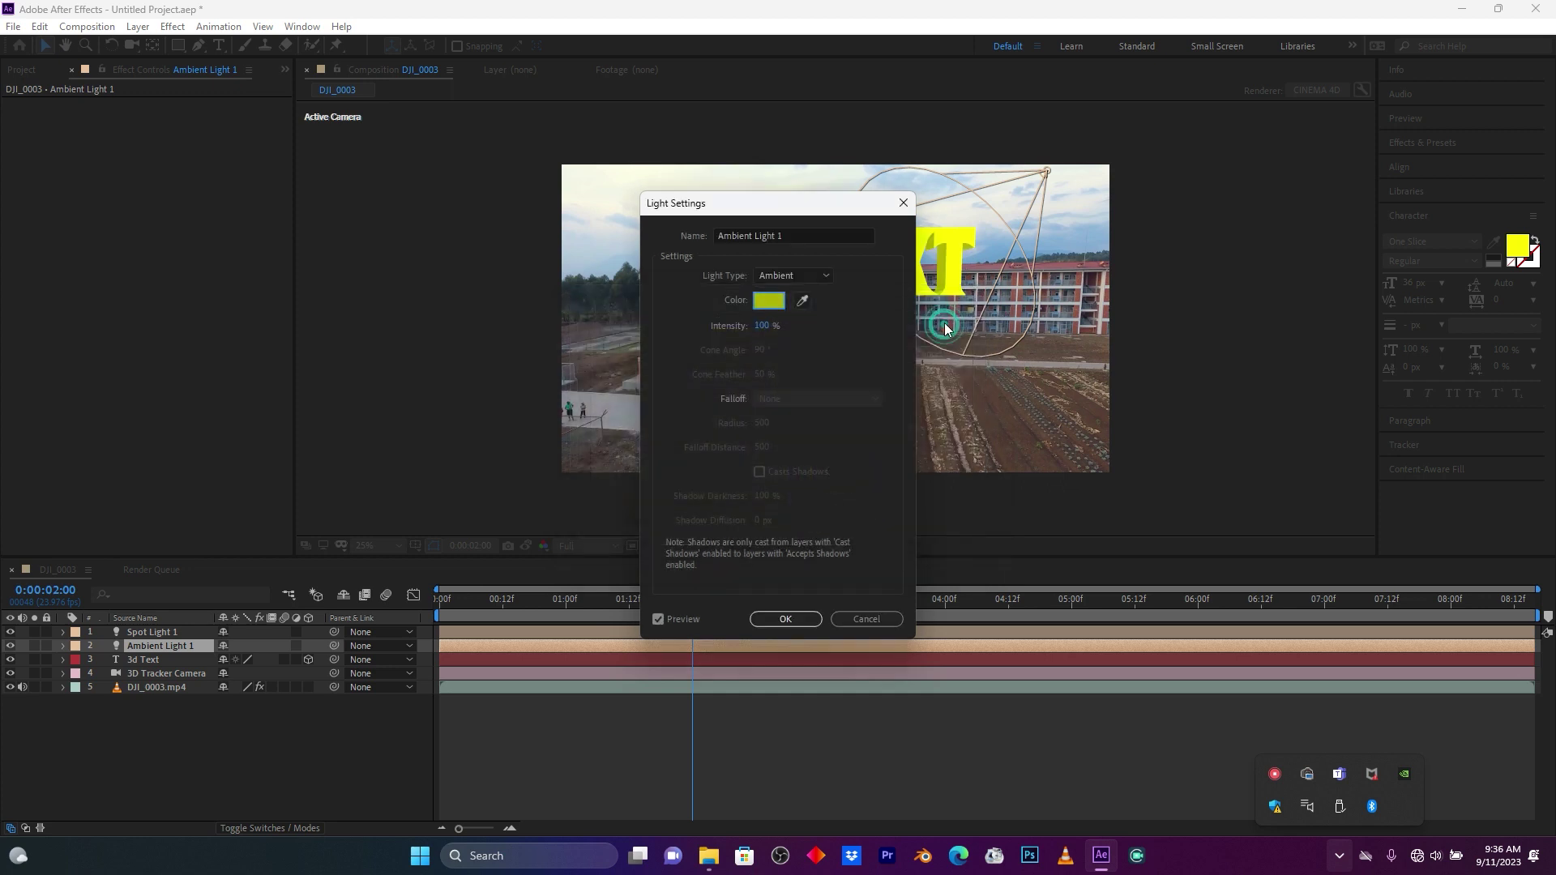
left_click_drag(872, 209, 599, 204)
left_click(487, 299)
left_click_drag(787, 388, 778, 403)
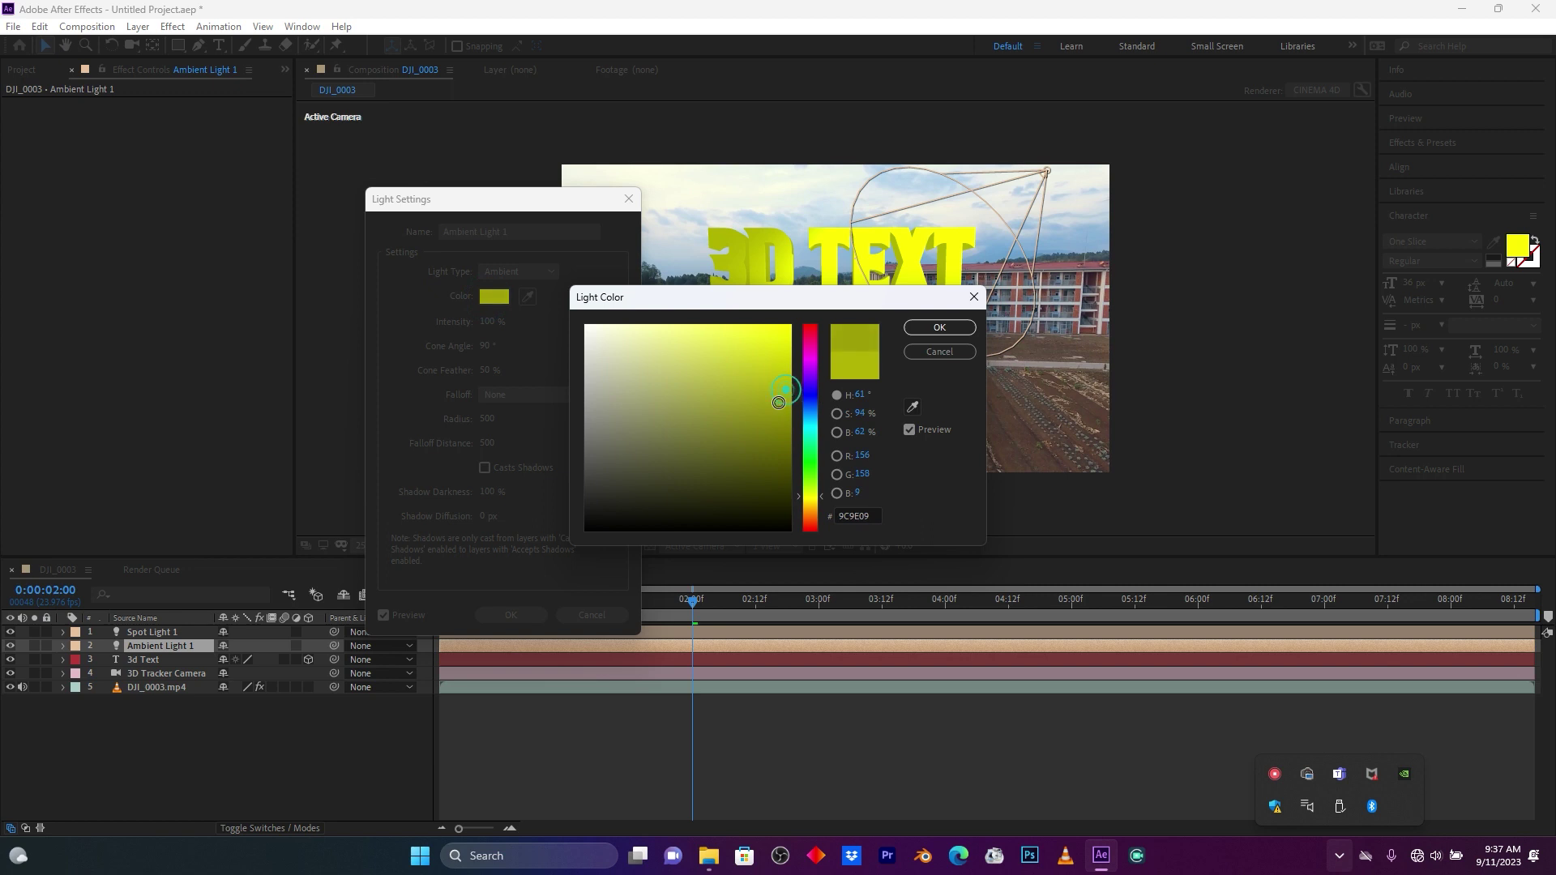
left_click(922, 328)
left_click(538, 616)
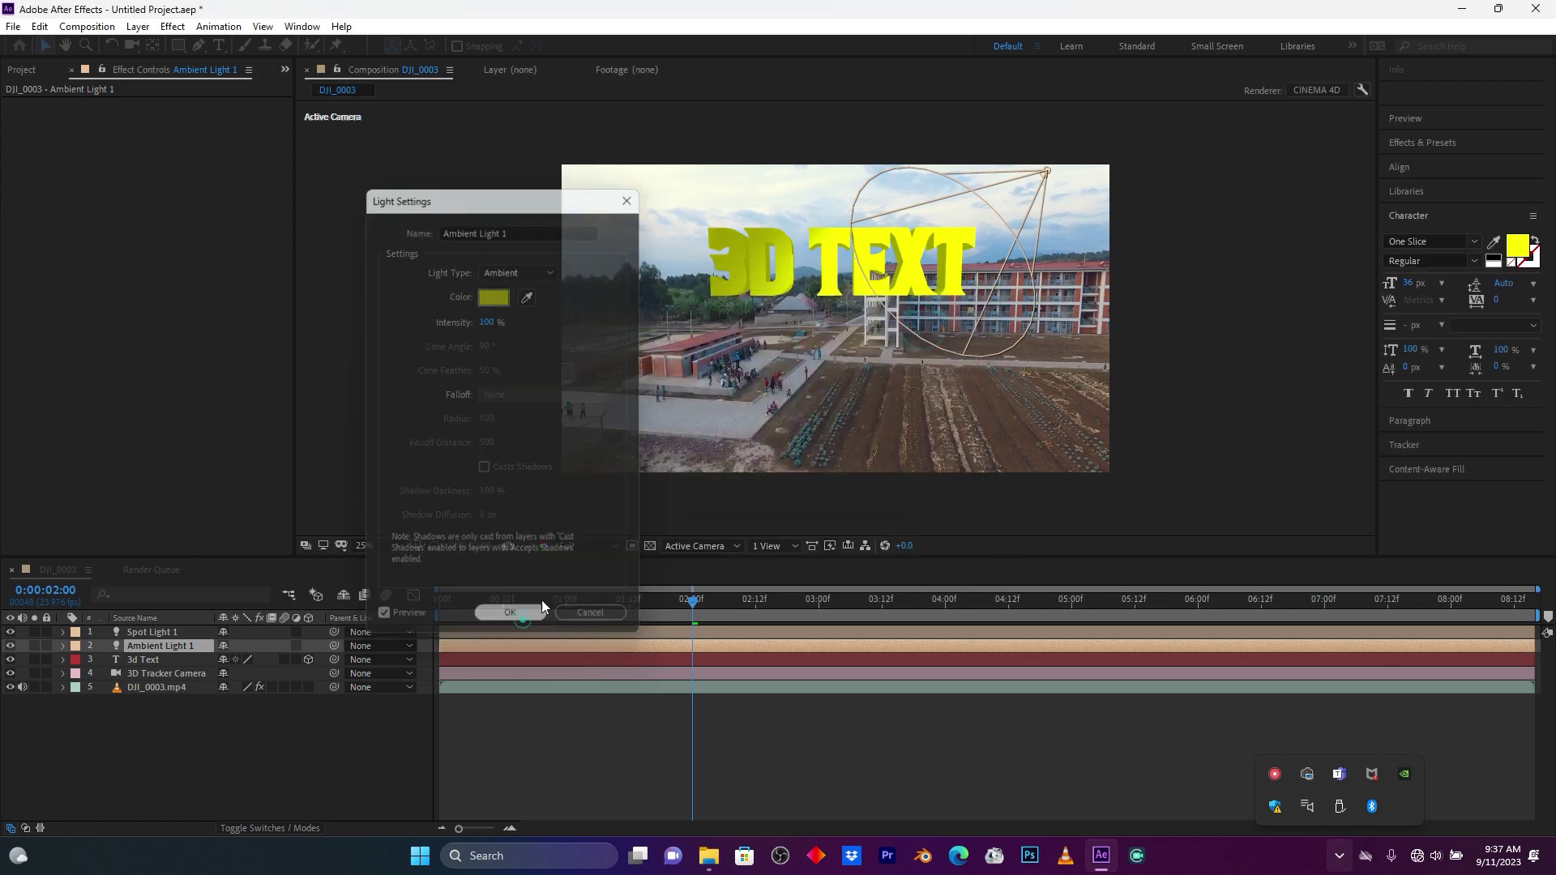
- Push Spot Light 1 back in depth and aim it lower so its cone widens over the footage
left_click(1045, 174)
left_click_drag(1023, 188, 1006, 123)
key("comma")
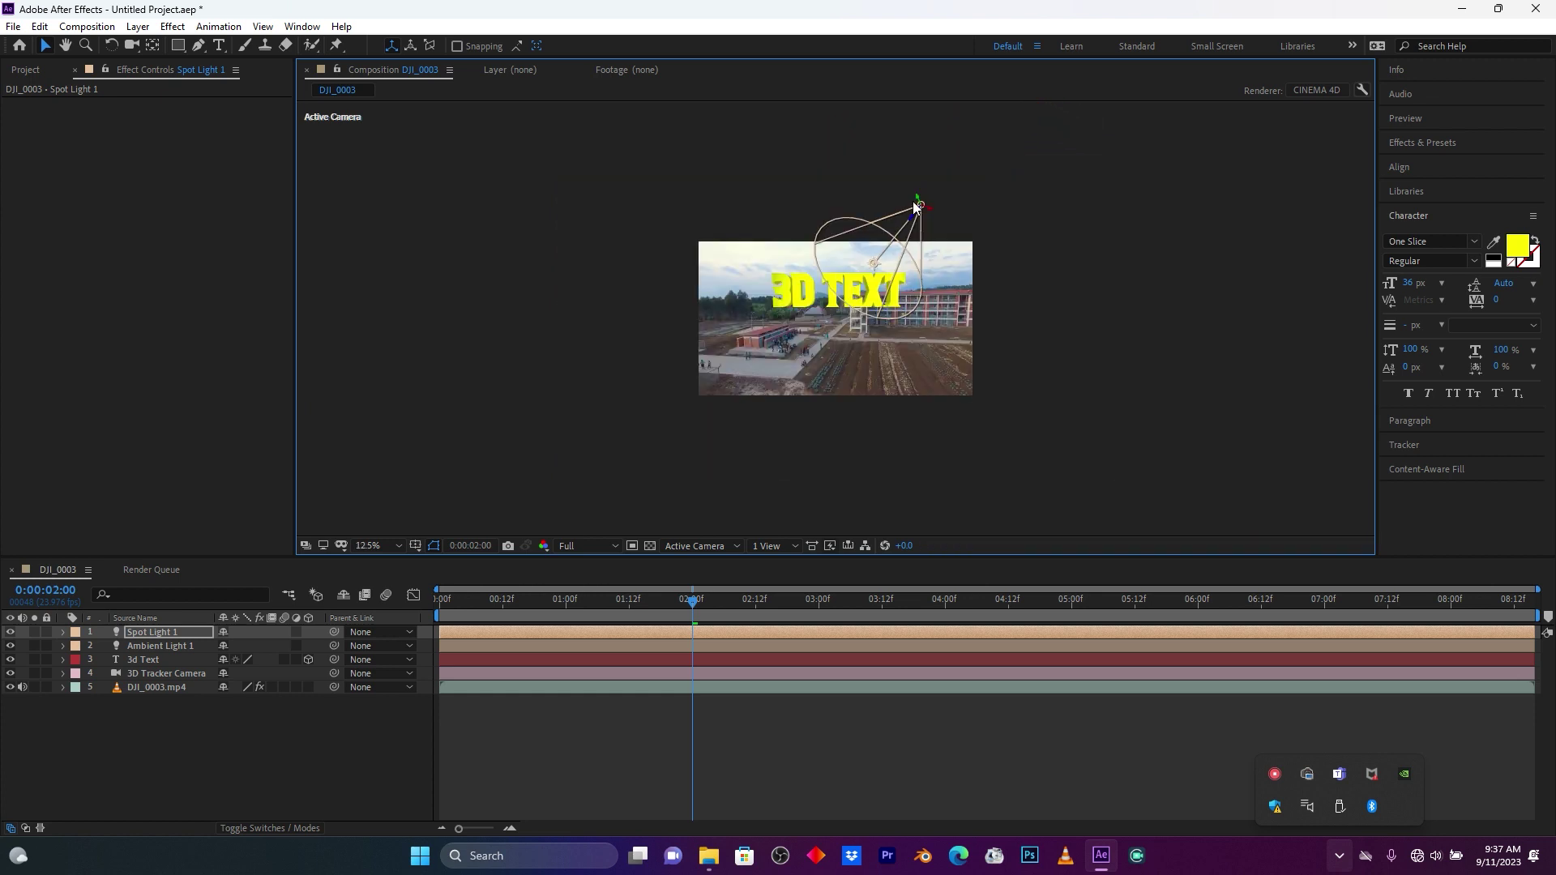
left_click_drag(918, 204, 912, 185)
mouse_move(871, 254)
left_mouse_down()
mouse_move(899, 277)
mouse_move(889, 292)
mouse_move(868, 274)
left_mouse_up()
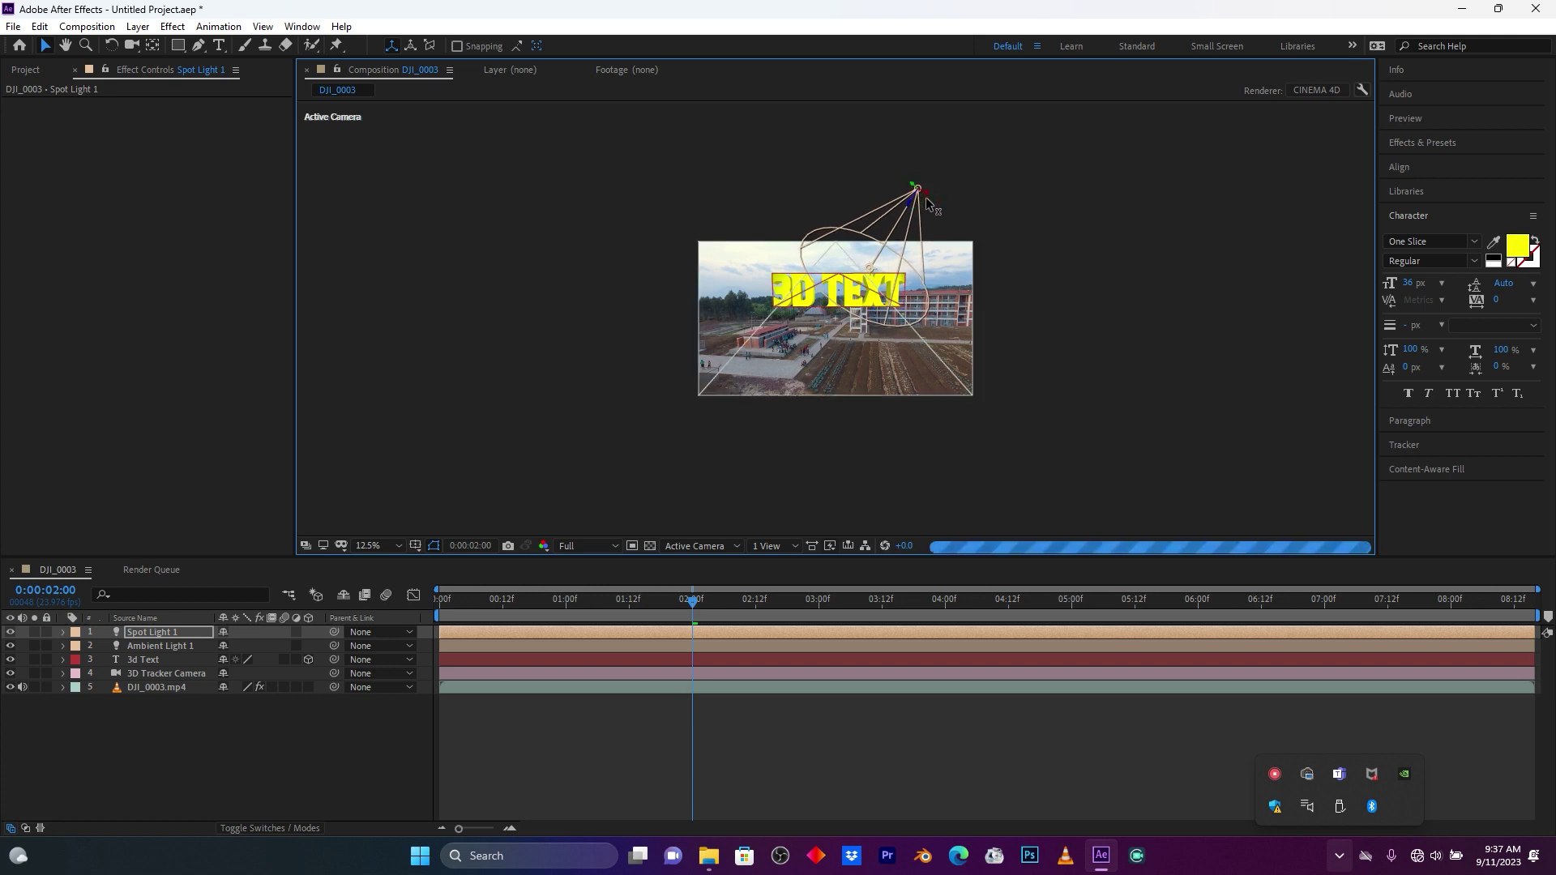
key("period")
- Deselect the spot light and return focus to the timeline
left_click(1246, 305)
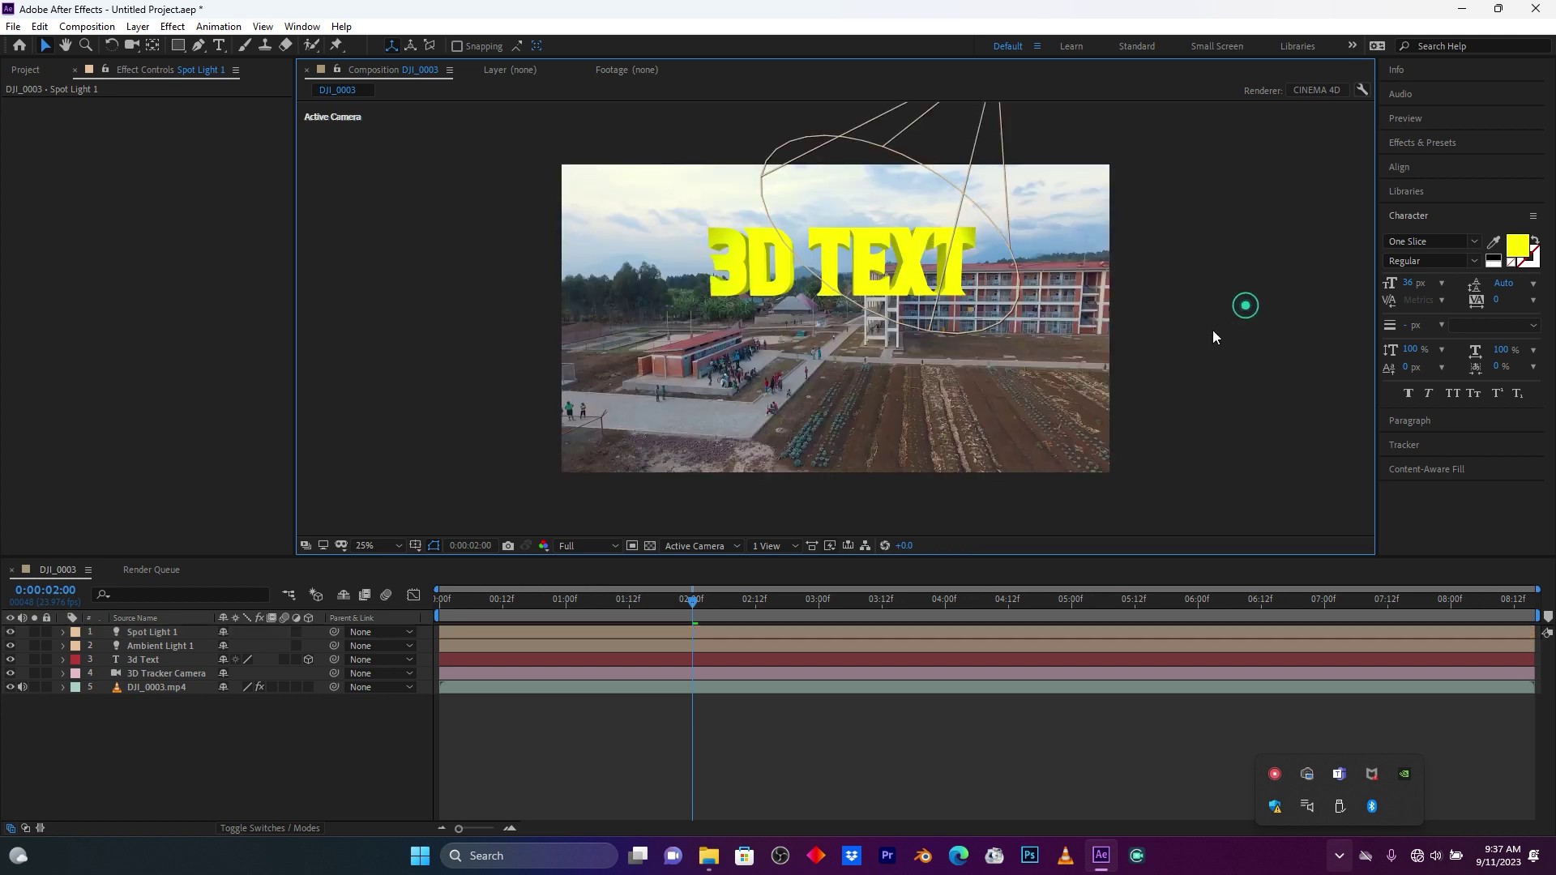
left_click(287, 738)
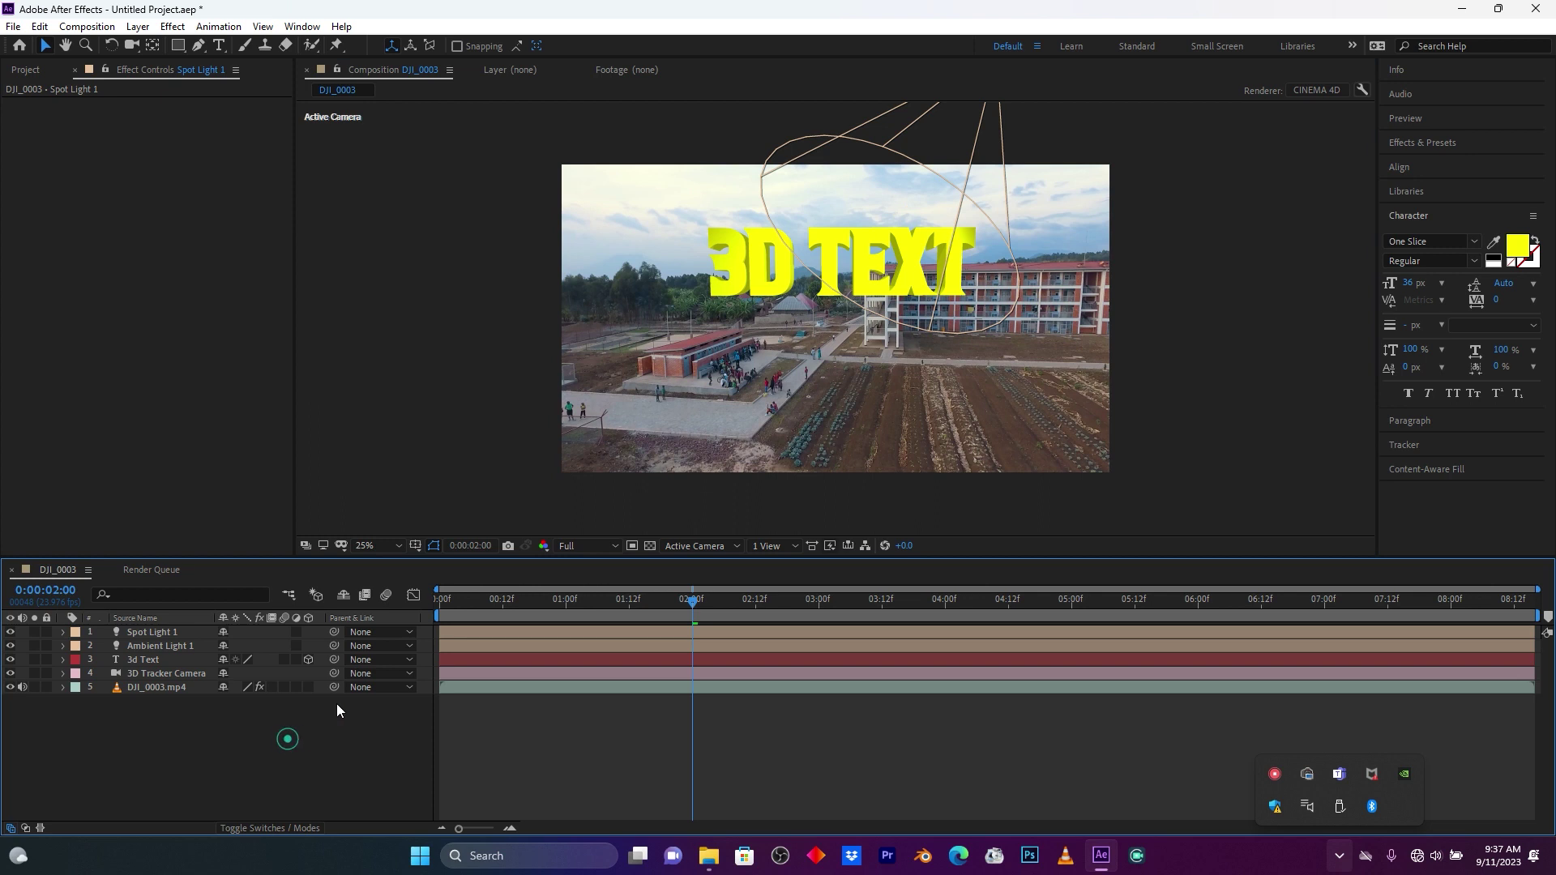
left_click(774, 494)
left_click(267, 733)
- Preview the composition from 0:00, then stop and scrub back to a frame showing the text
left_click(545, 604)
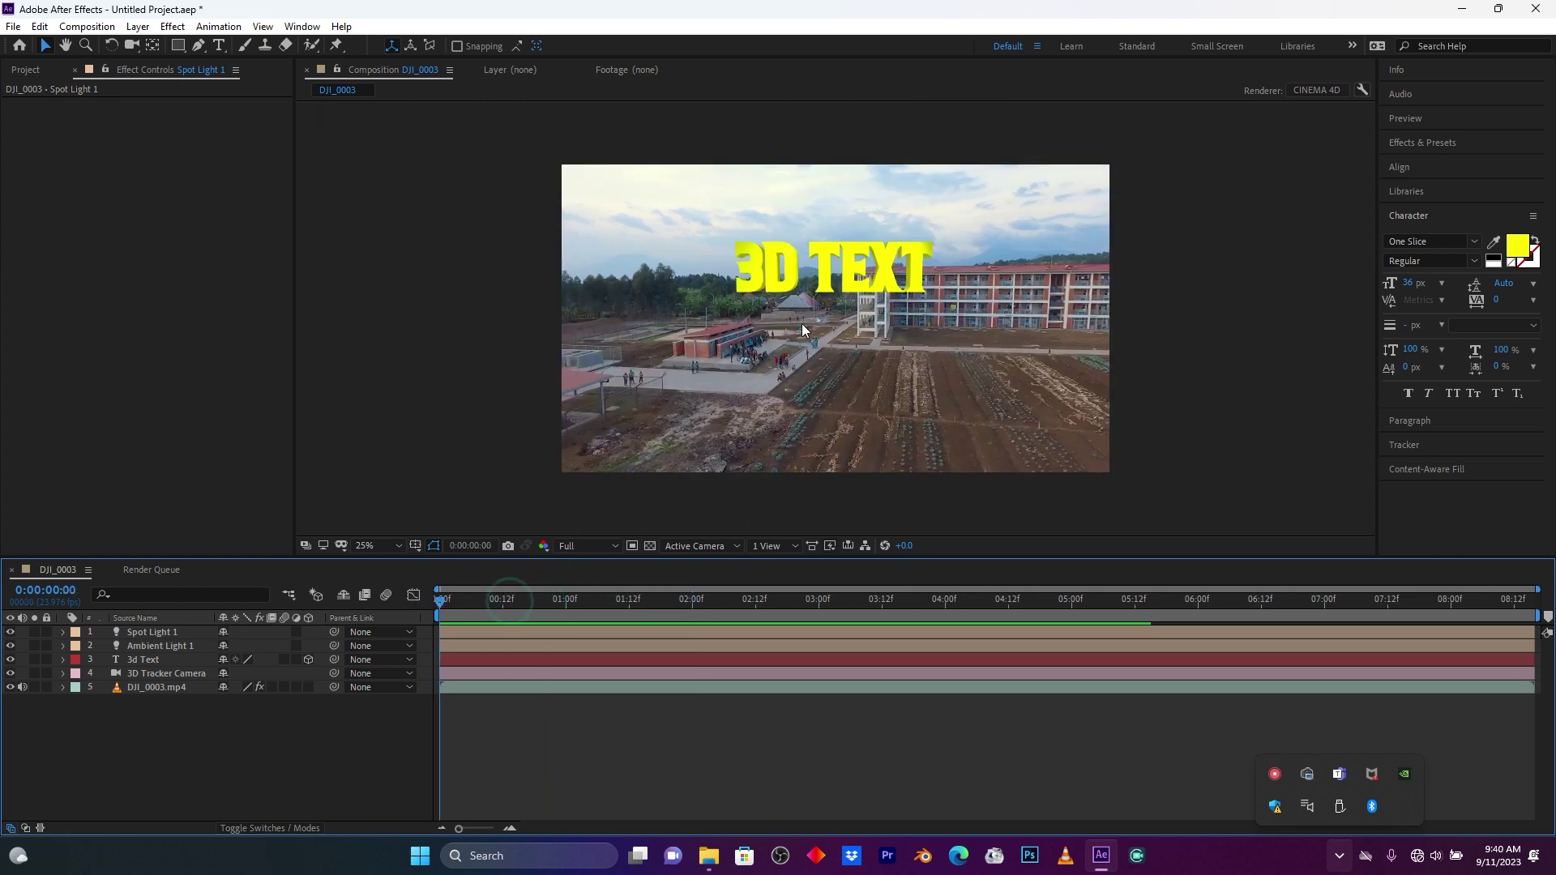
key("space")
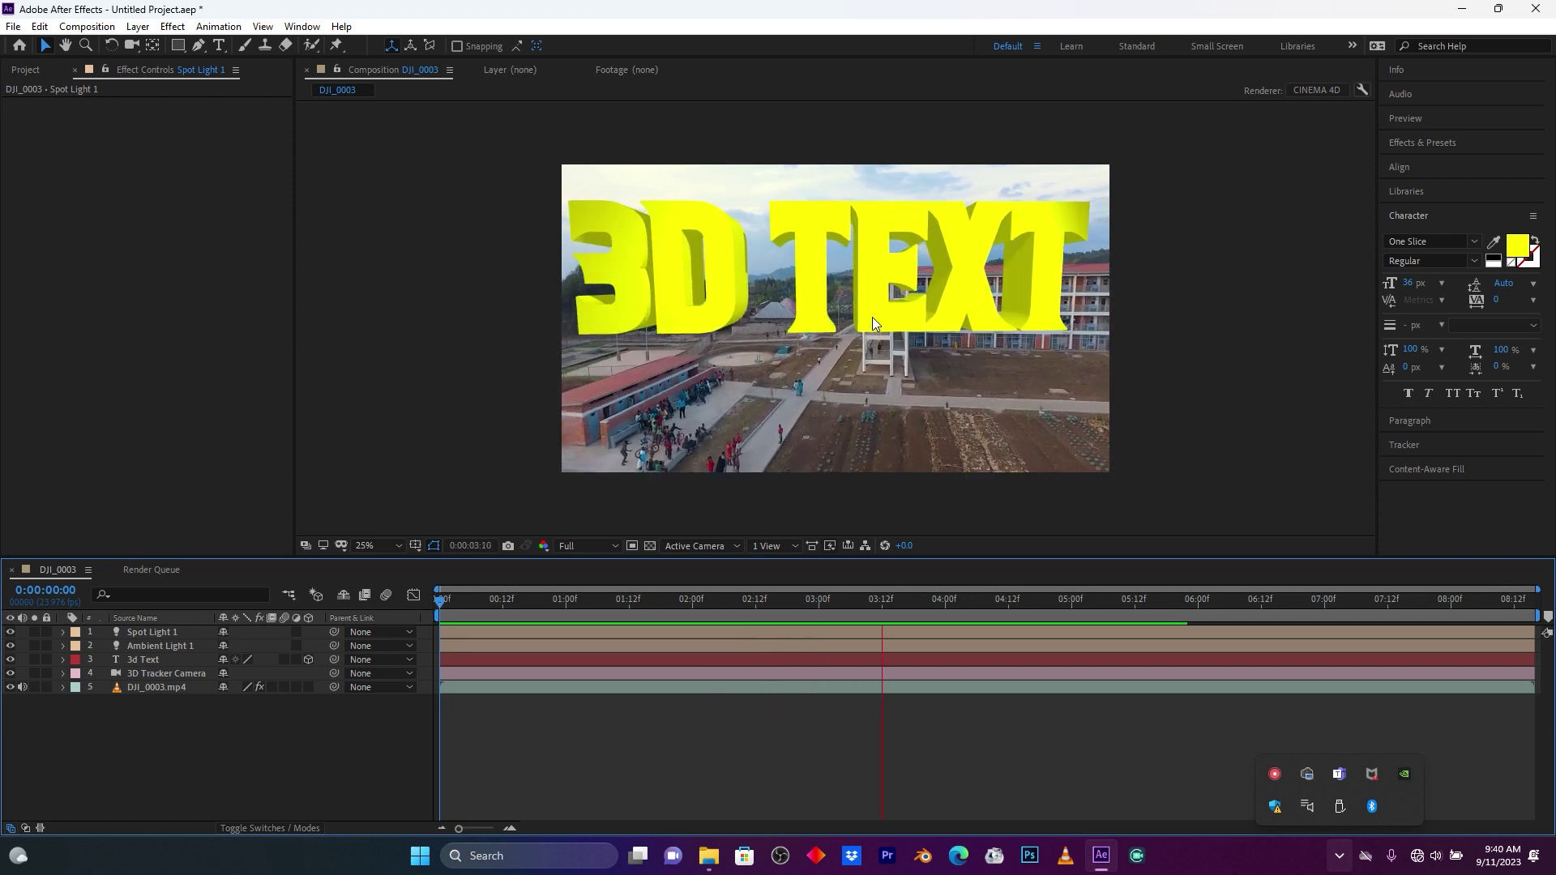
key("space")
left_click_drag(682, 594, 948, 598)
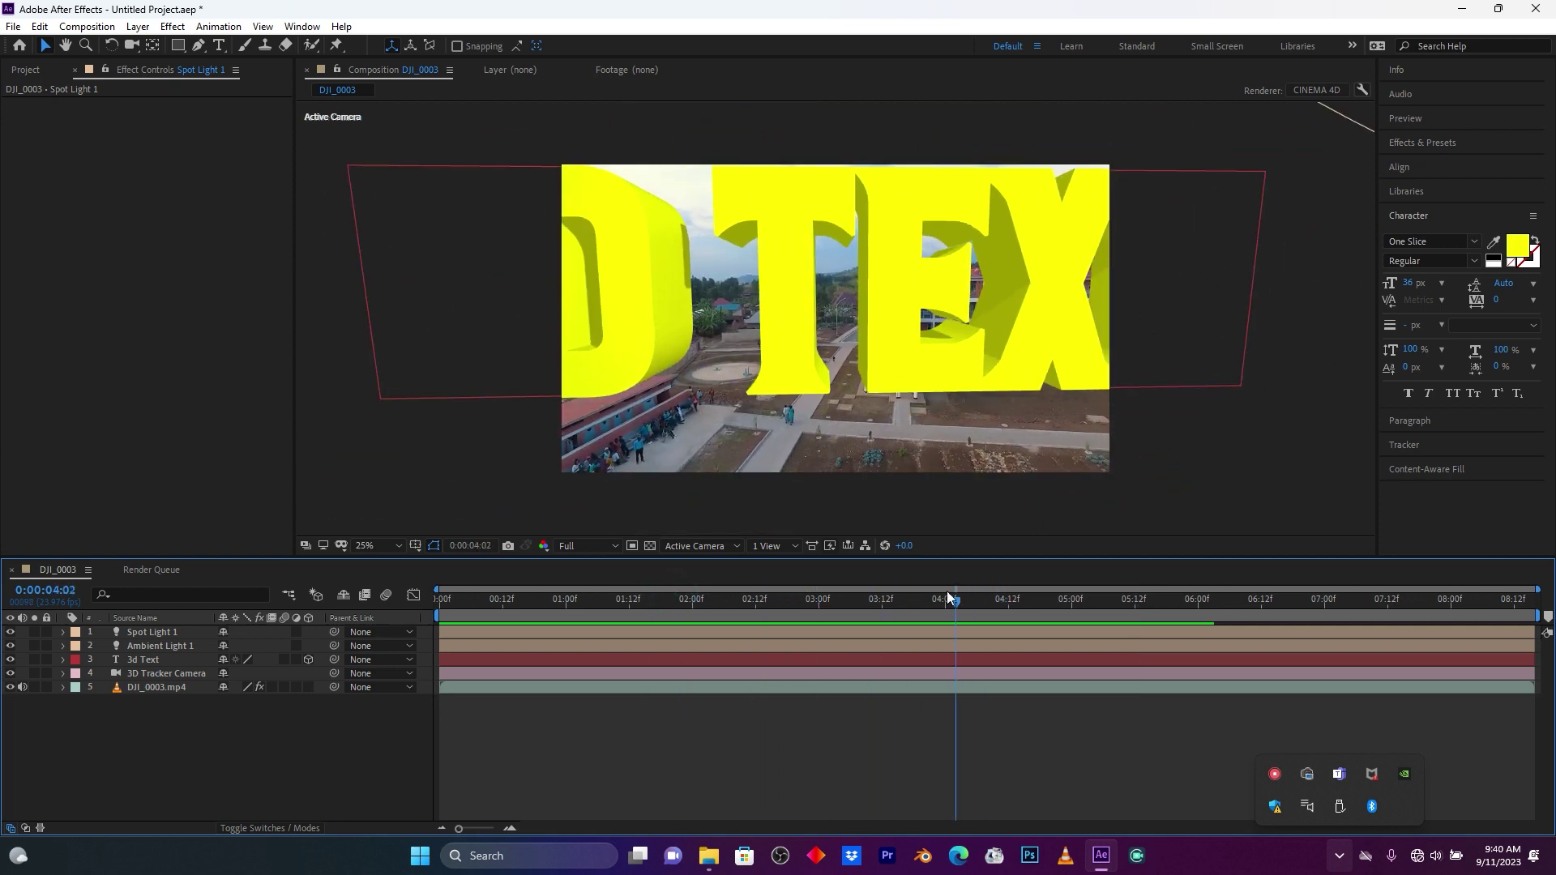
- Set the 3d Text layer's Geometry Options Bevel Style to Convex
left_click(63, 661)
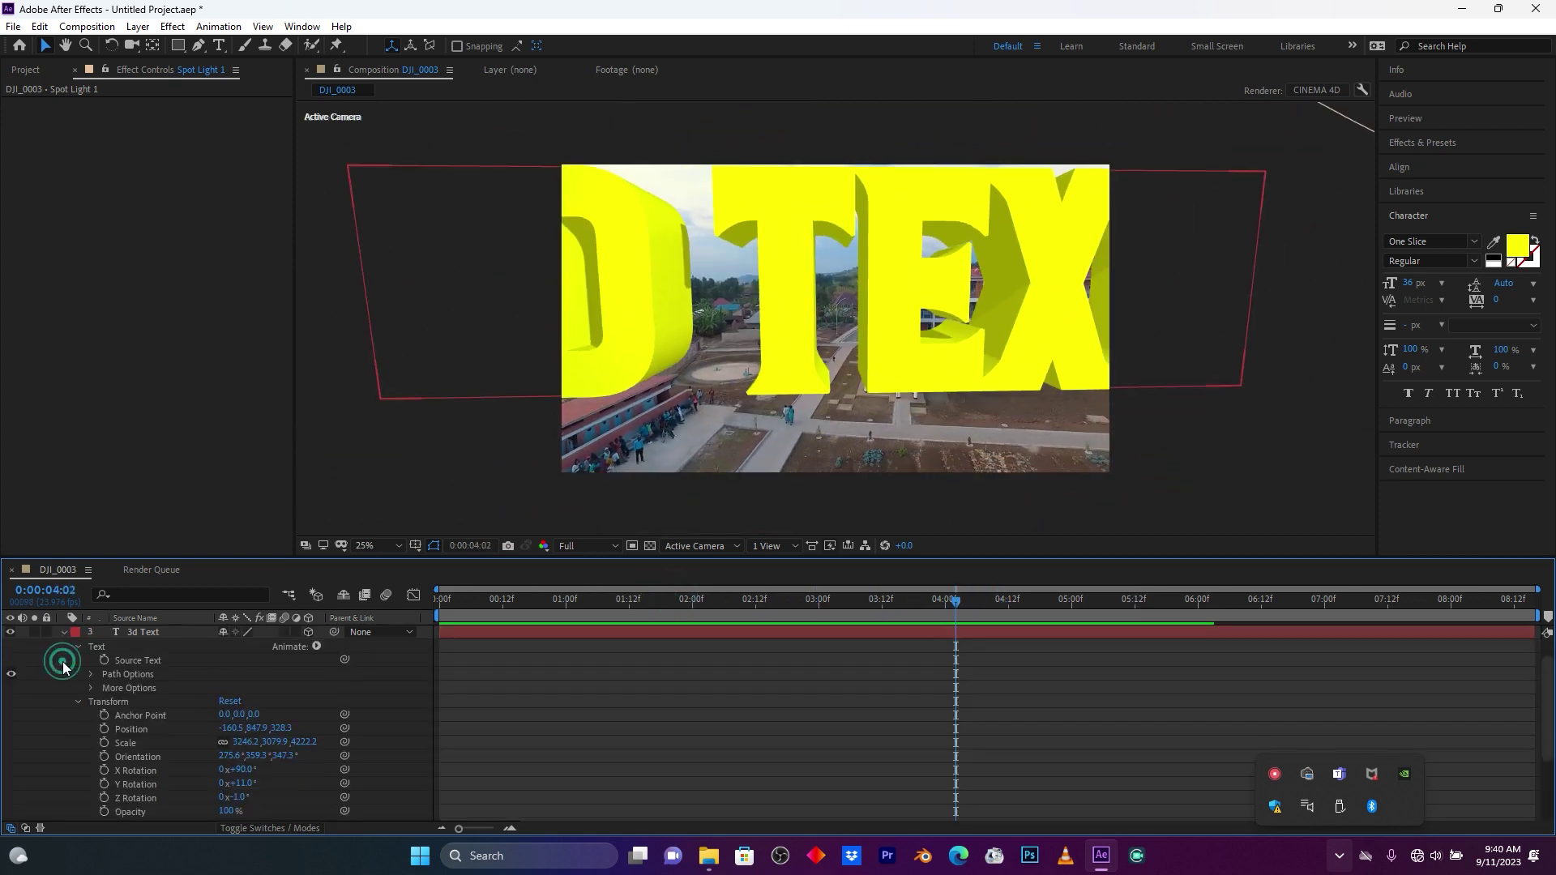
left_click(79, 702)
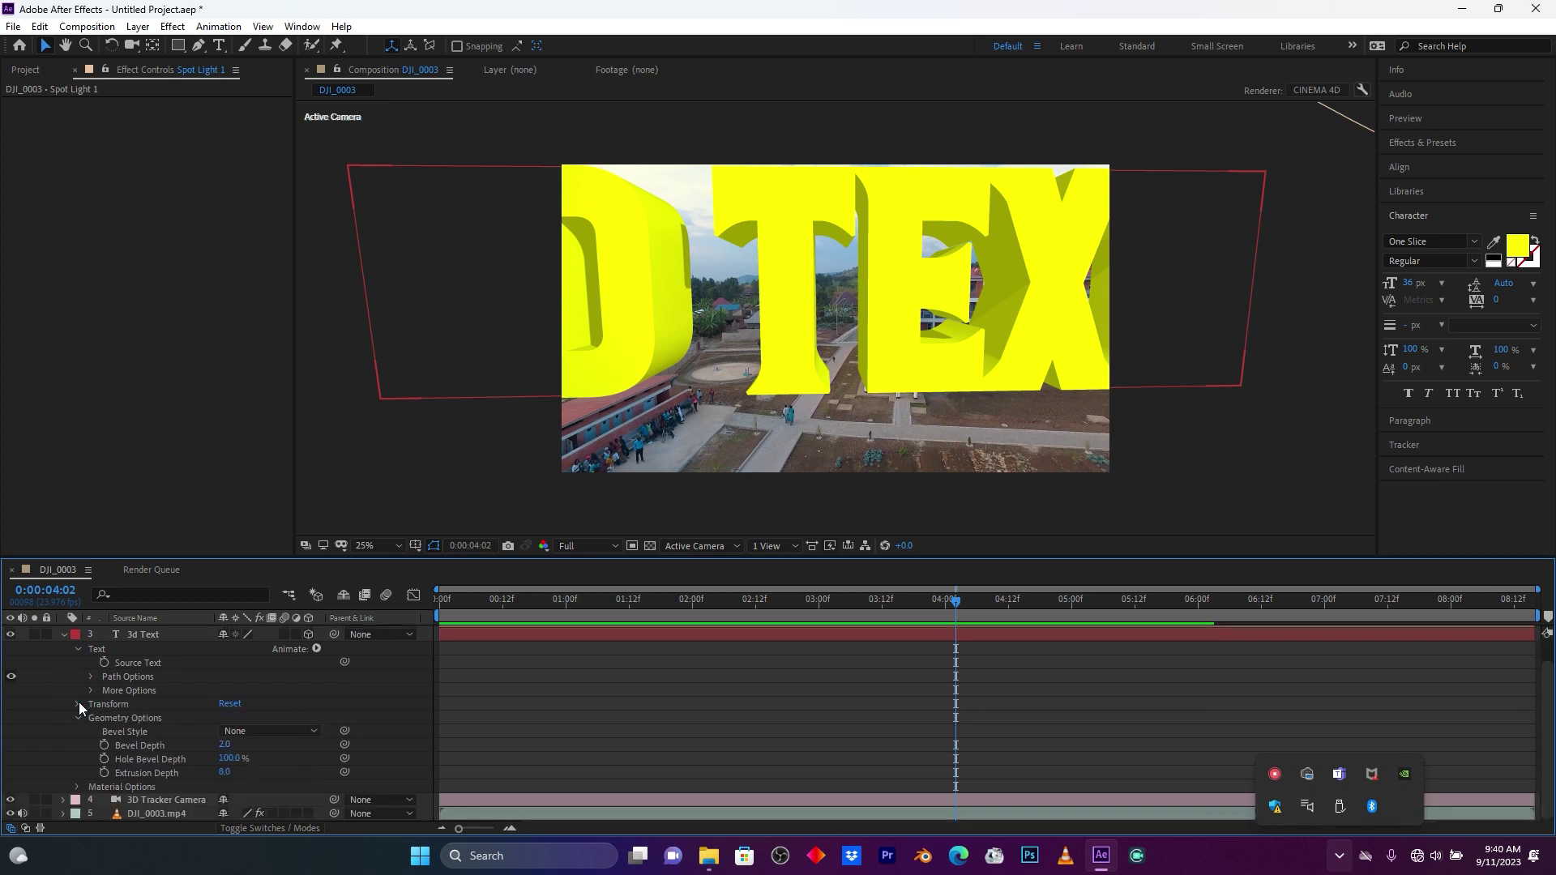
left_click(241, 731)
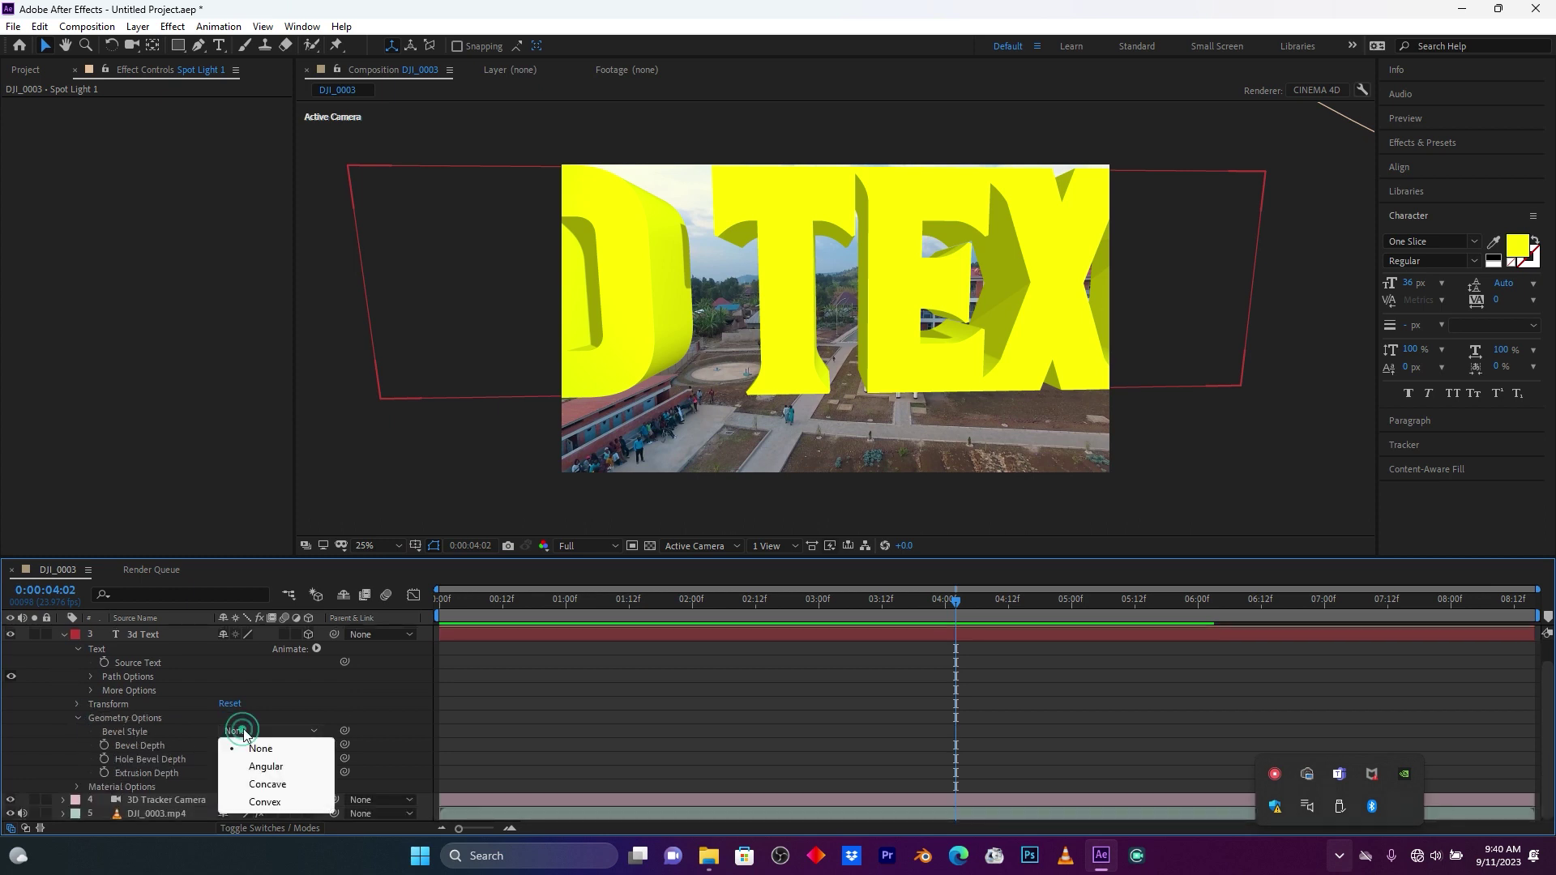
left_click(275, 805)
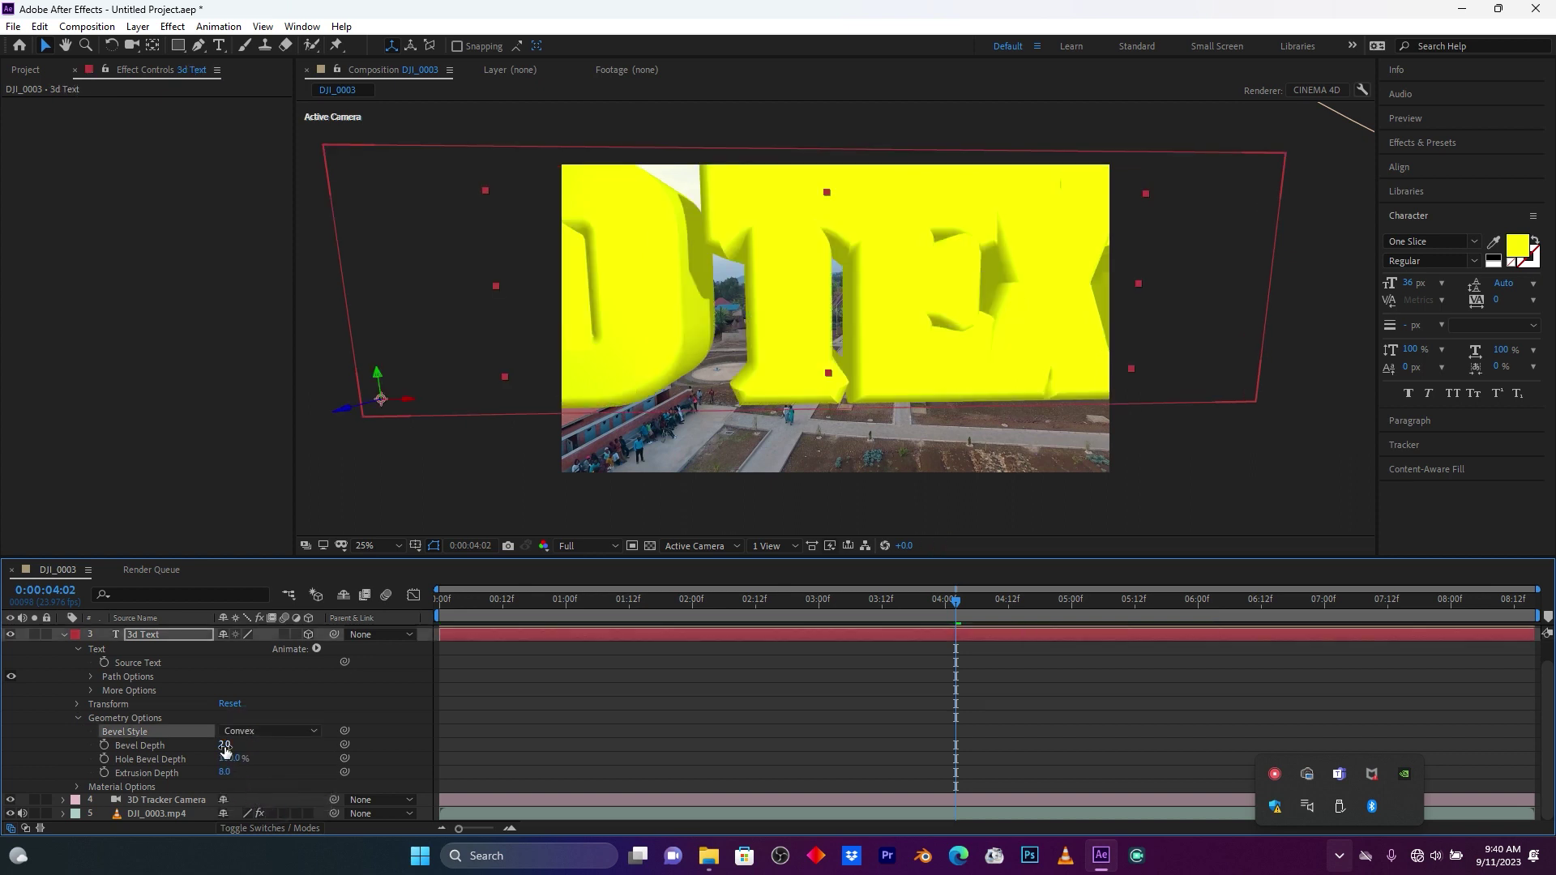
- Adjust Bevel Depth, trying 0.5 before settling on 0.2
left_click_drag(224, 745, 216, 740)
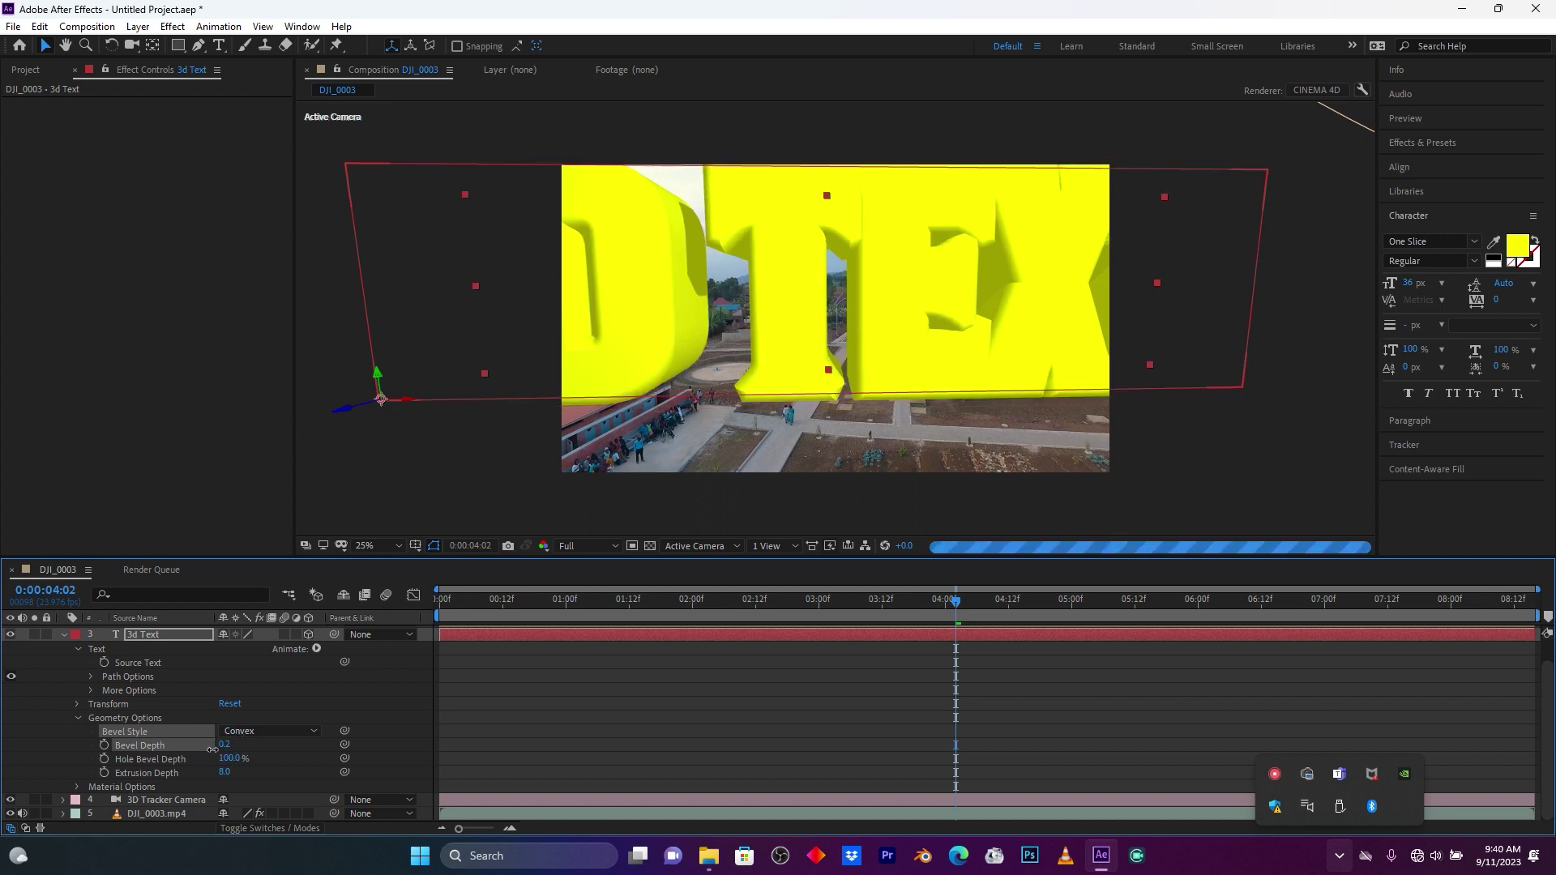
left_click_drag(211, 749, 243, 756)
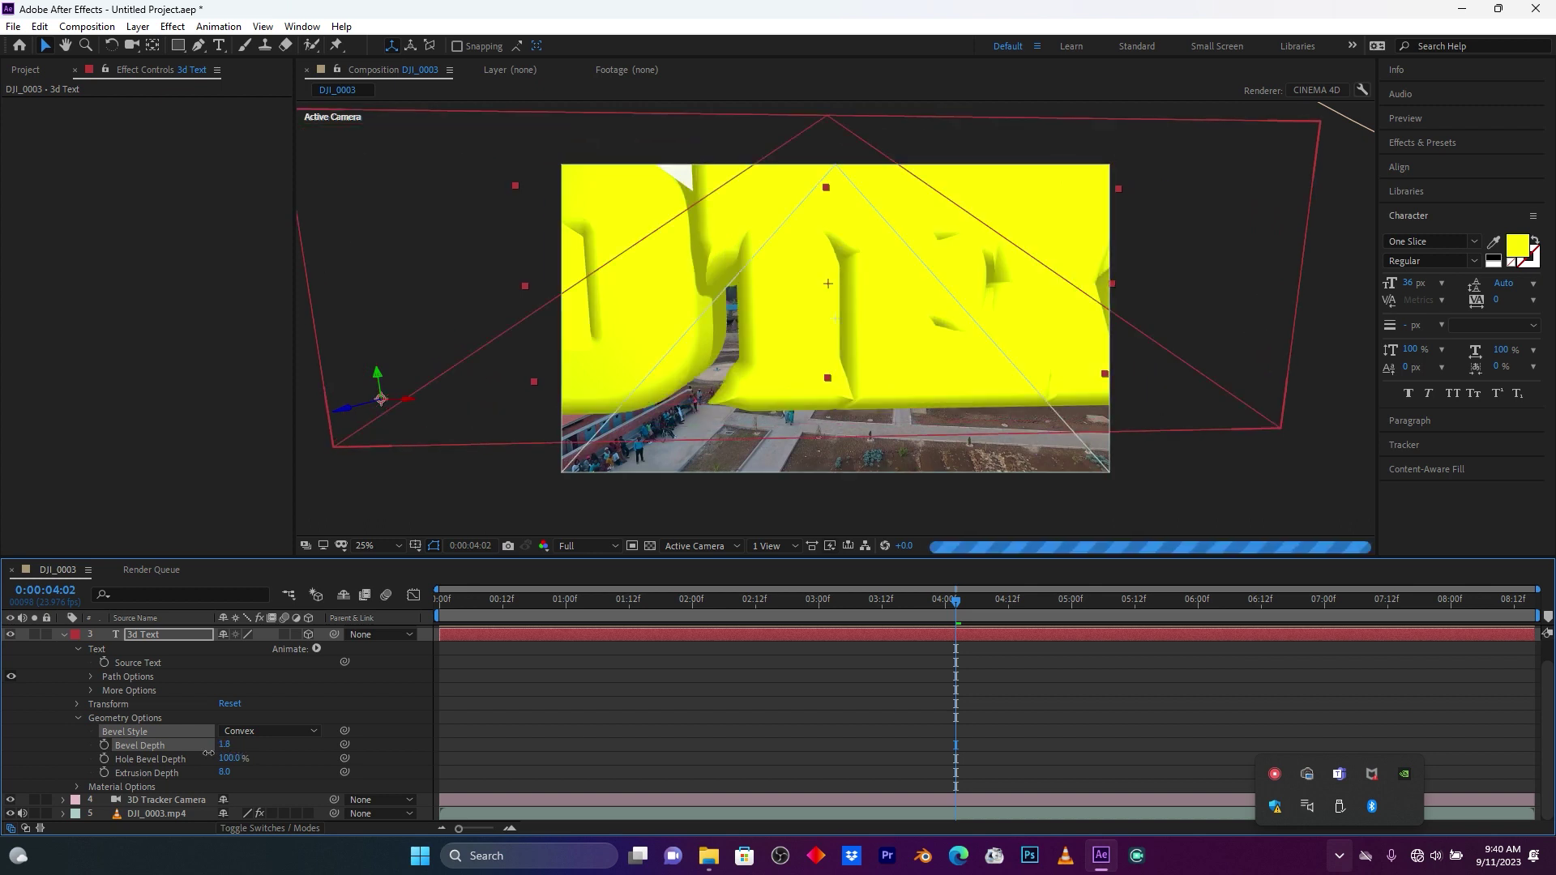
left_click_drag(244, 756, 207, 753)
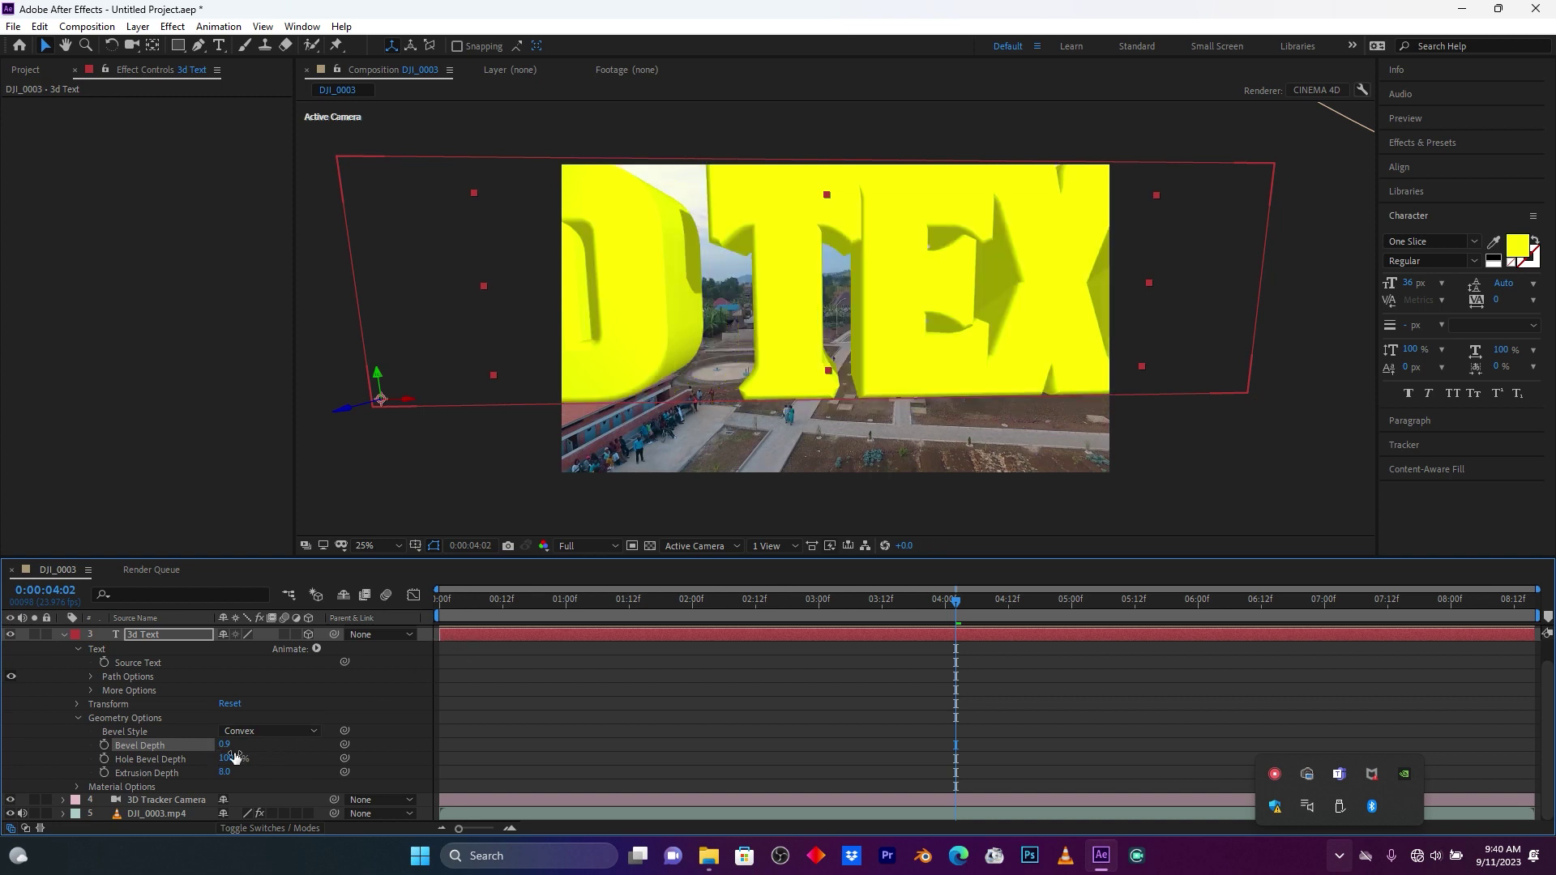
left_click(227, 744)
type("0.5")
key("Return")
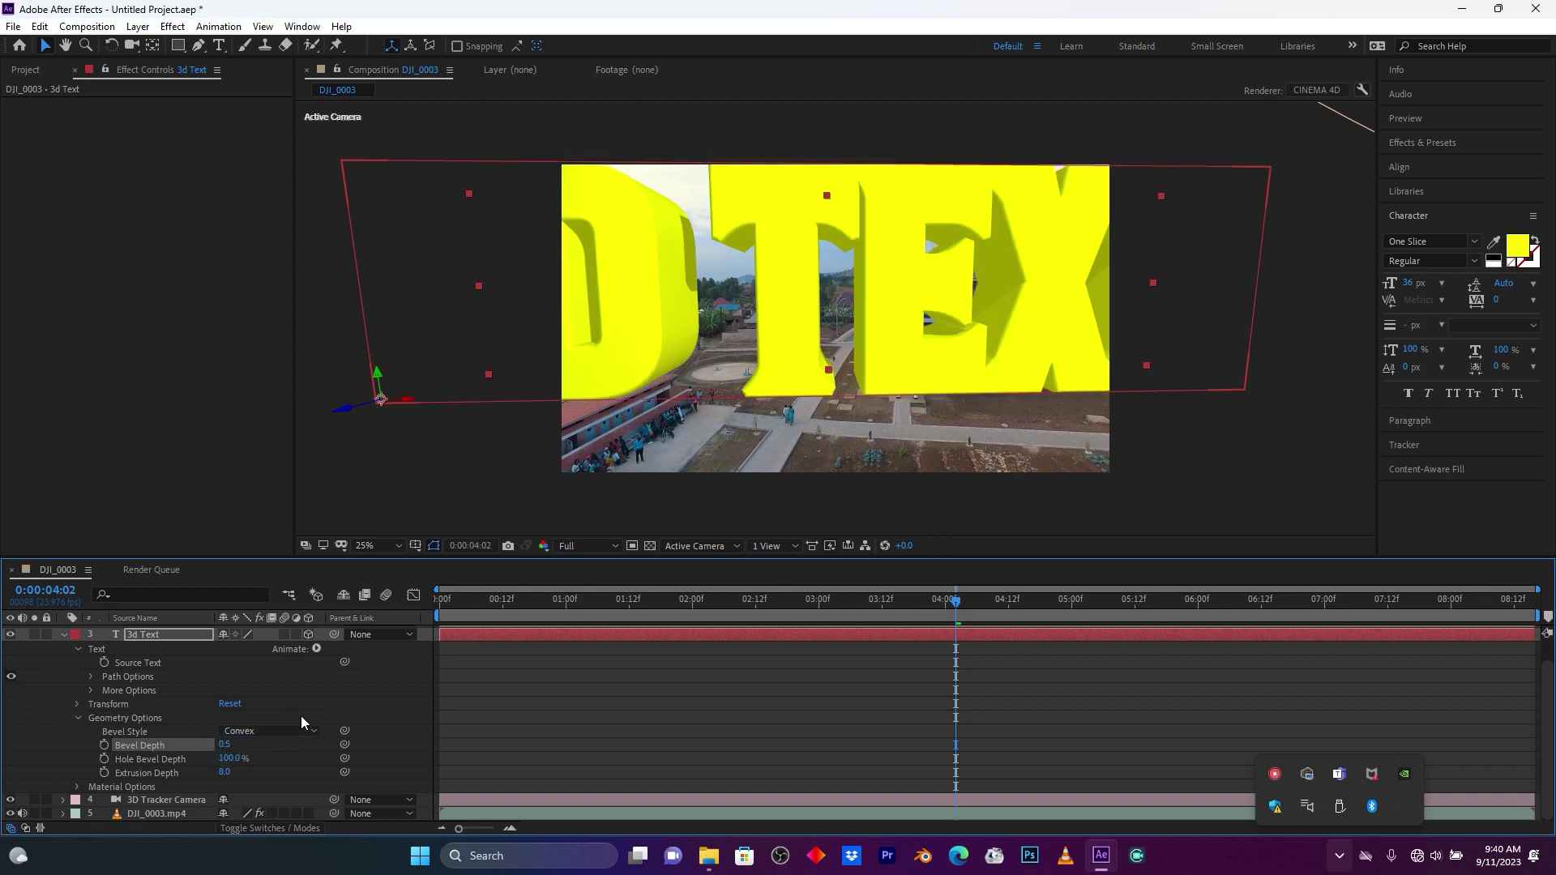
left_click(226, 746)
left_click(236, 745)
key("Return")
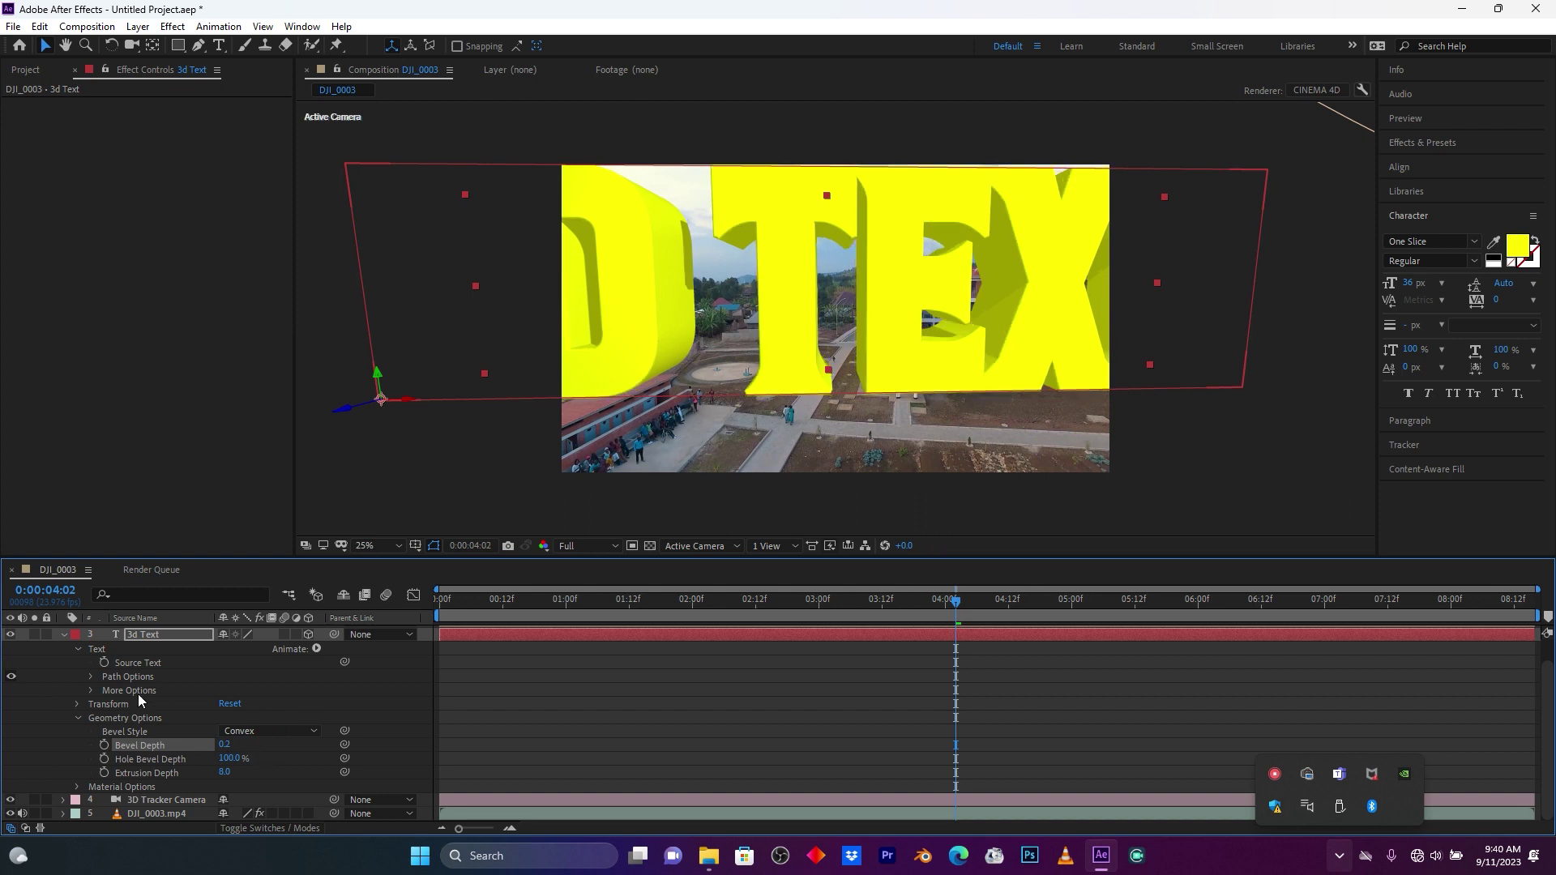
- Collapse the Text group and 3d Text layer, deselect, and jump to frame 0:00:01:20
scroll(41, 689, "up", 1)
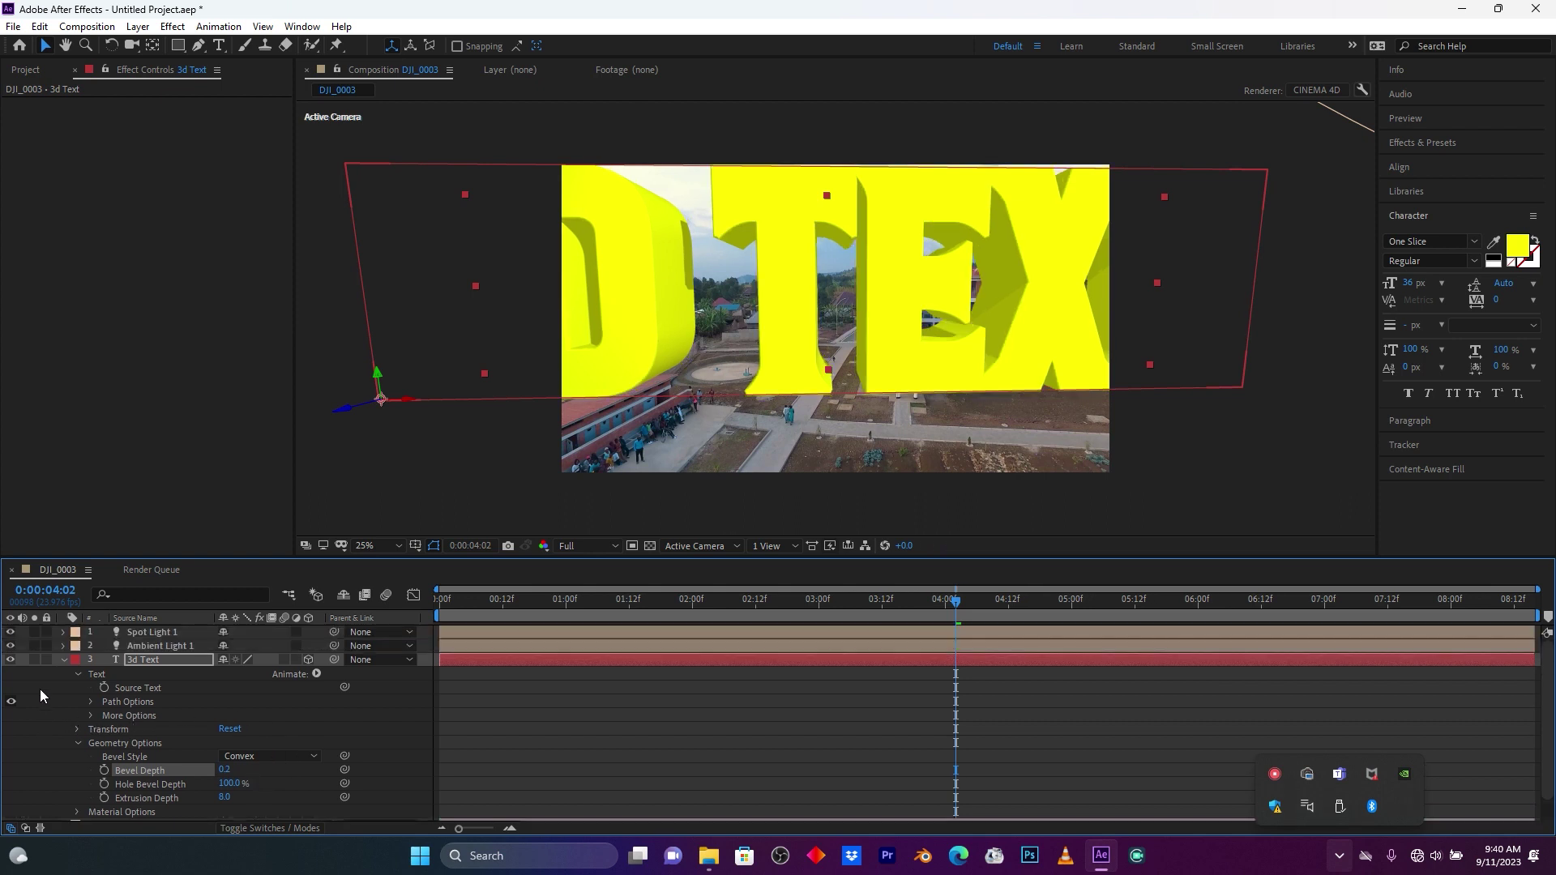
left_click(79, 675)
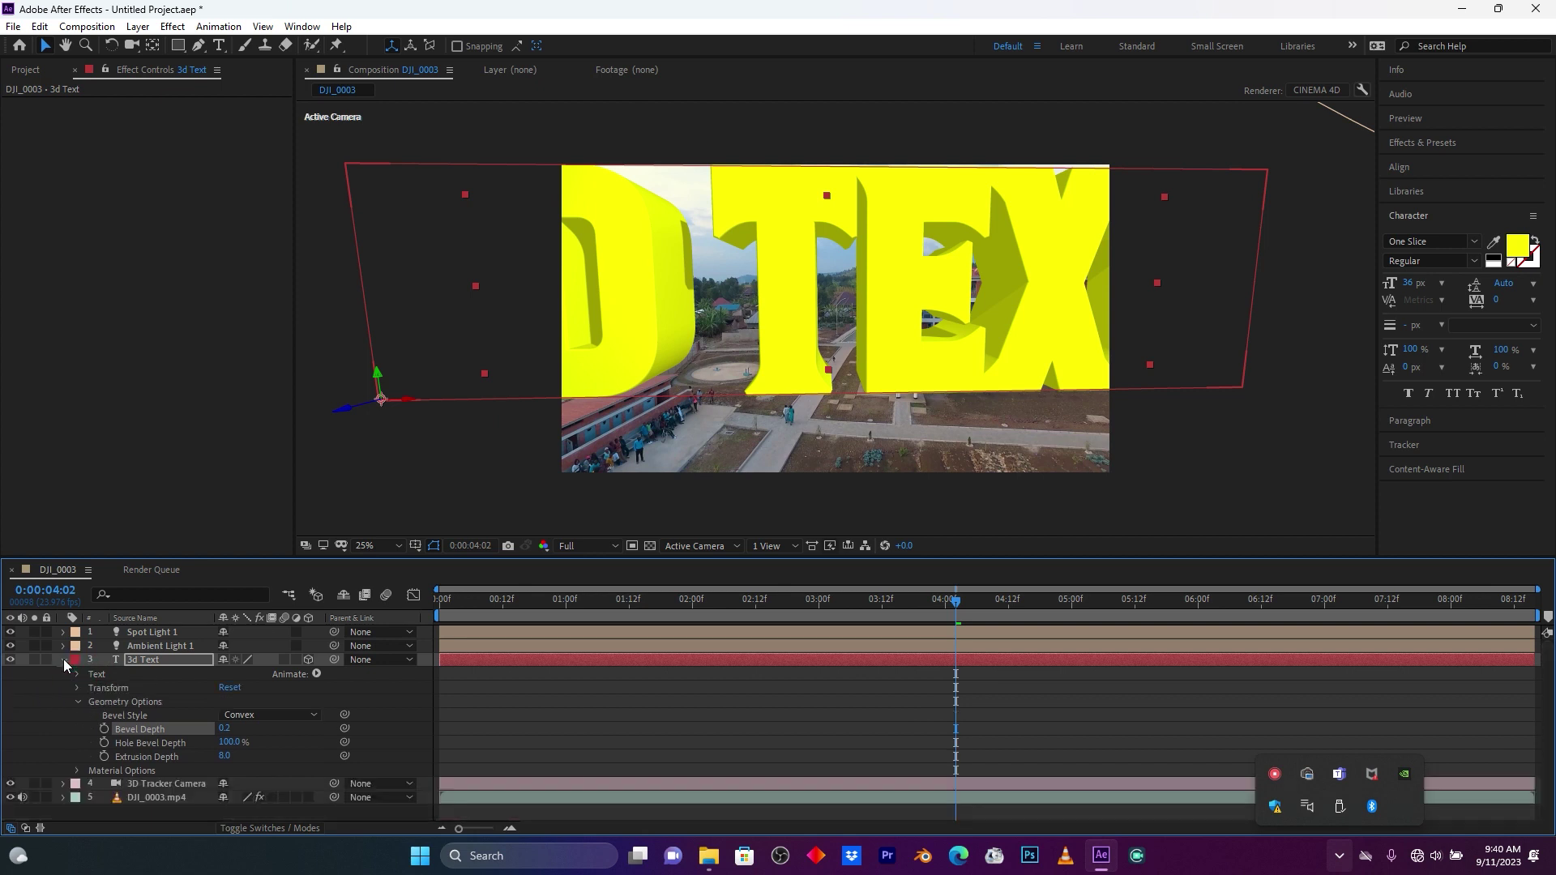
left_click(64, 659)
left_click(207, 777)
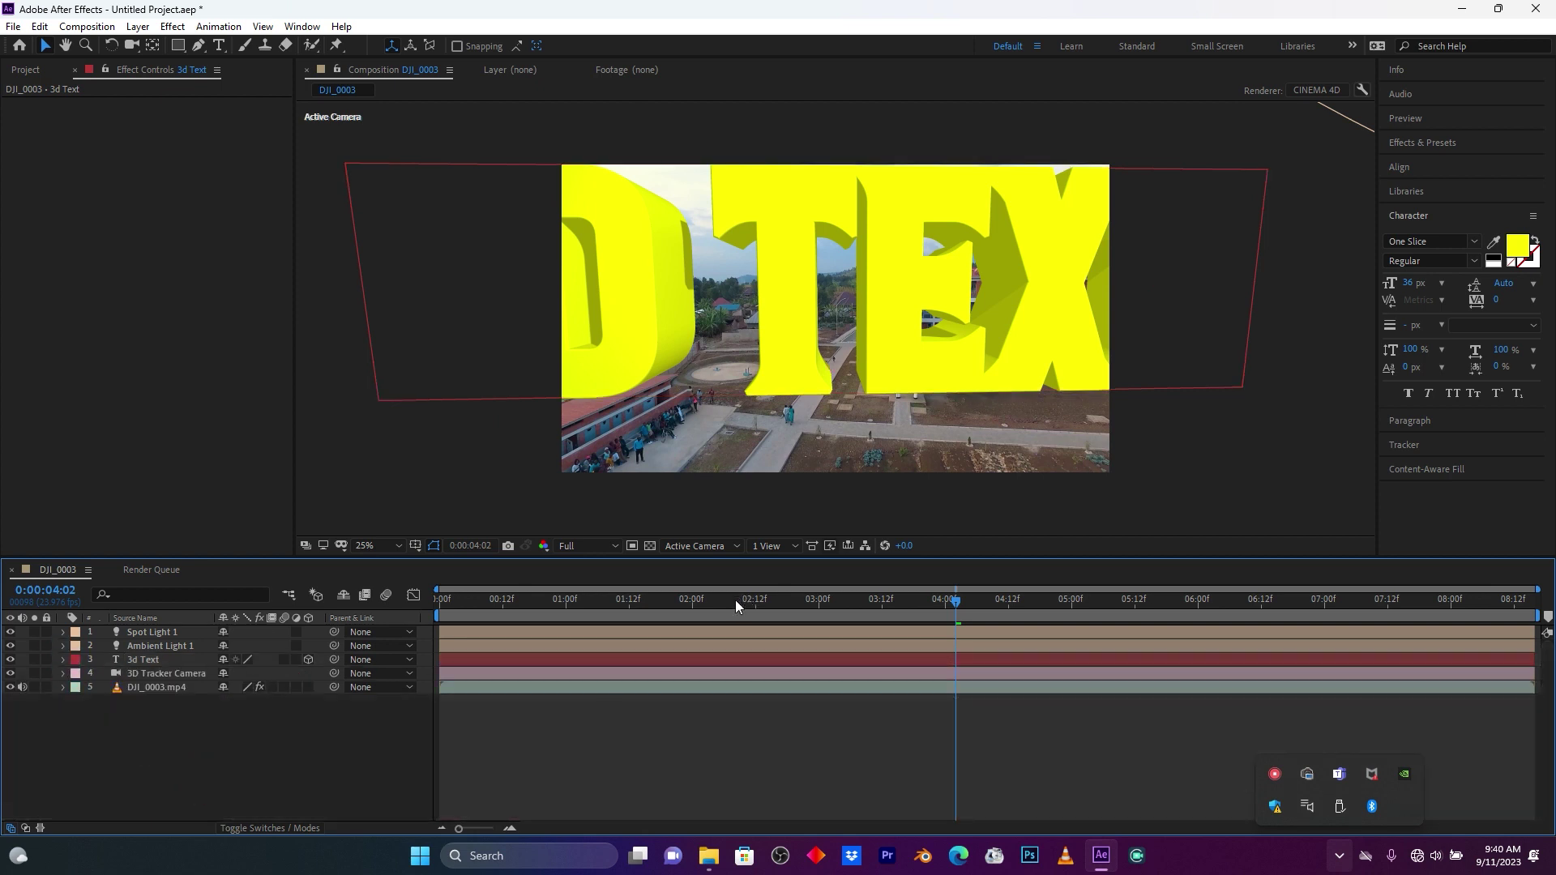
left_click(671, 610)
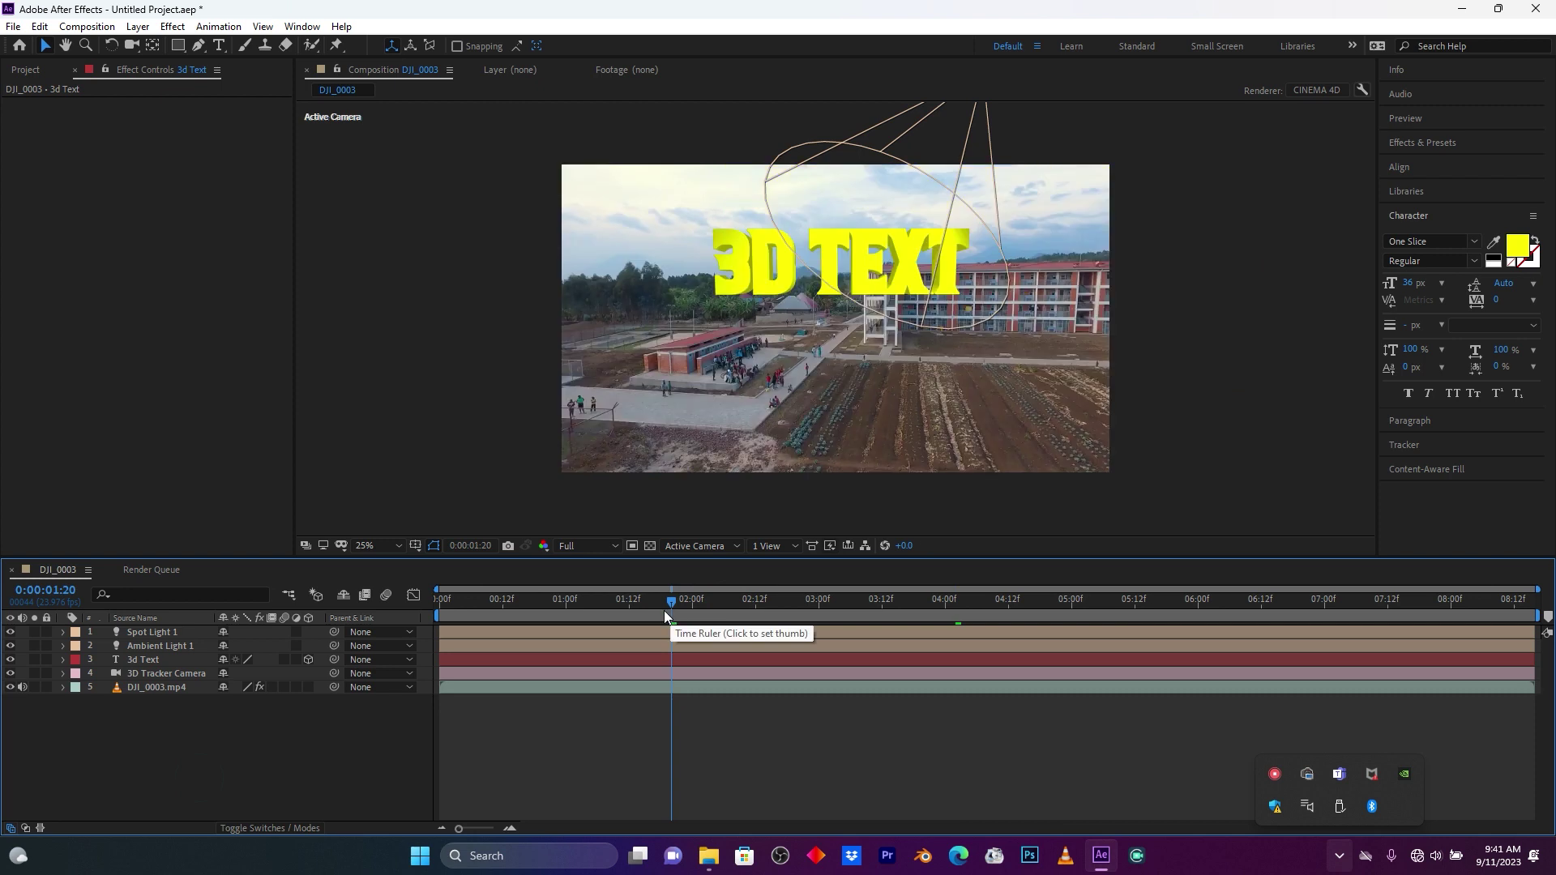